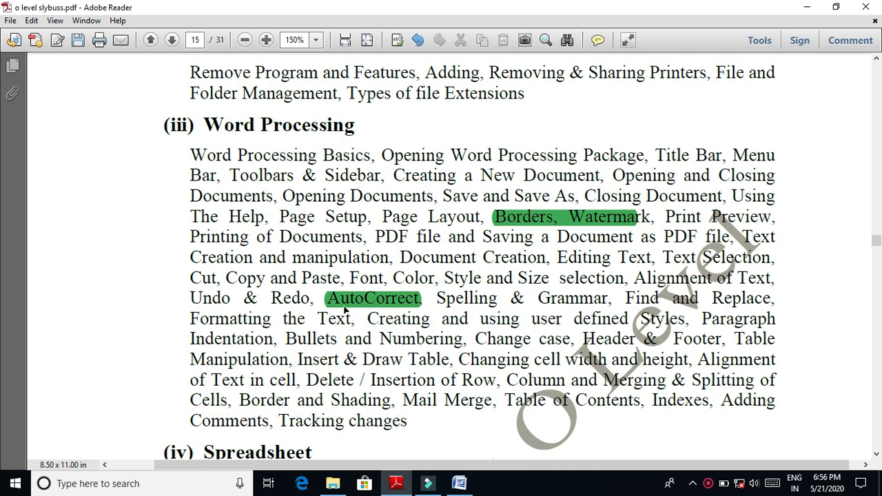
- Switch from the syllabus PDF to the Doc3 document in Microsoft Word and show its abstract
left_click(805, 8)
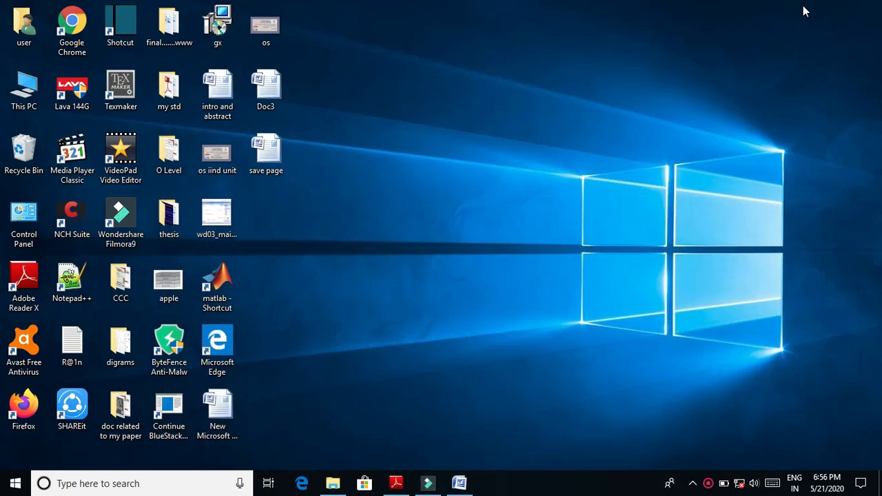
left_click(461, 485)
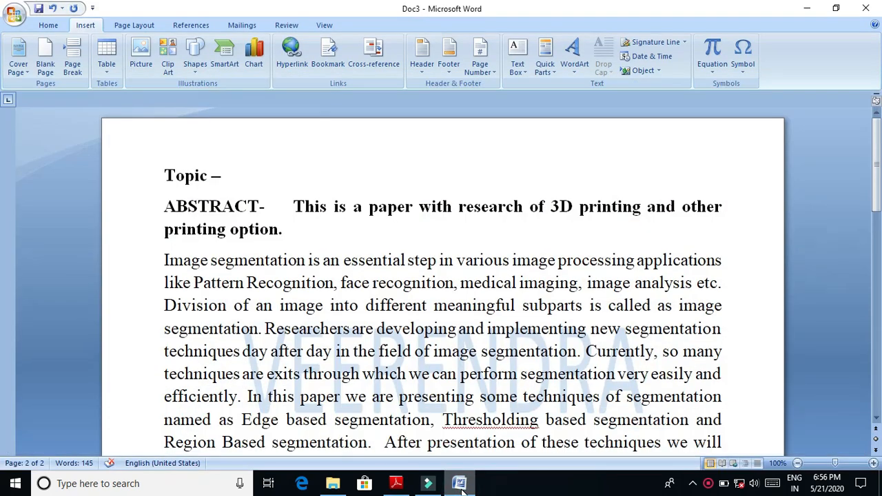
mouse_move(877, 158)
left_mouse_down()
mouse_move(880, 358)
mouse_move(879, 164)
left_mouse_up()
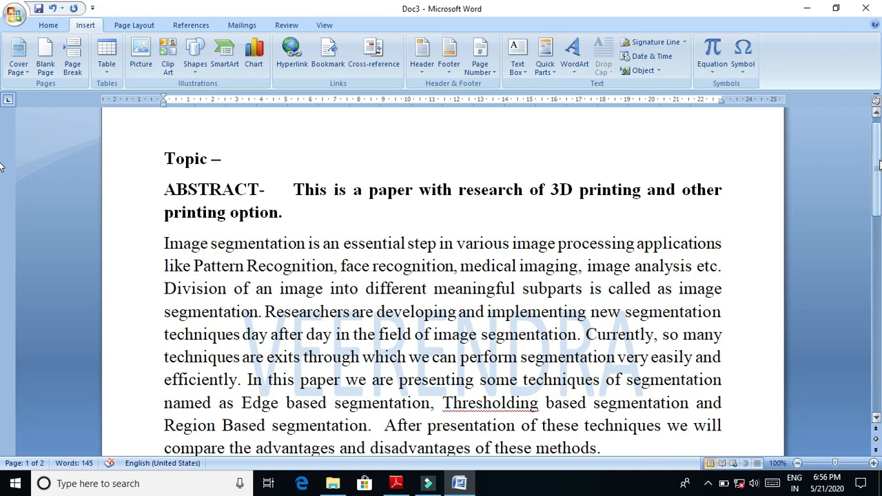
left_click_drag(255, 339, 377, 365)
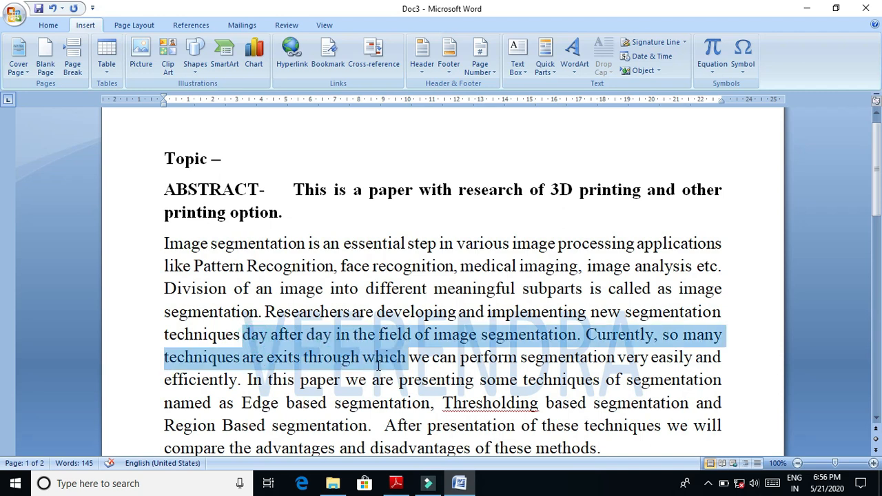
left_click(398, 284)
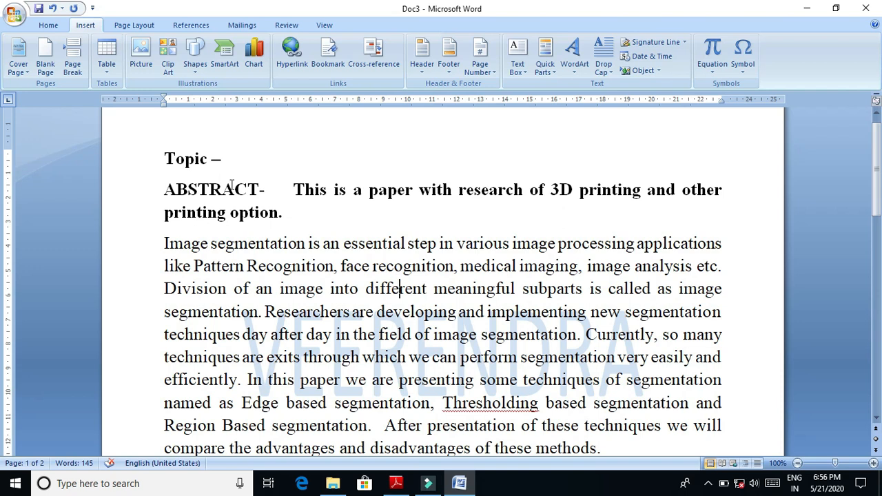
left_click(61, 29)
left_click(83, 26)
left_click(120, 28)
left_click(187, 27)
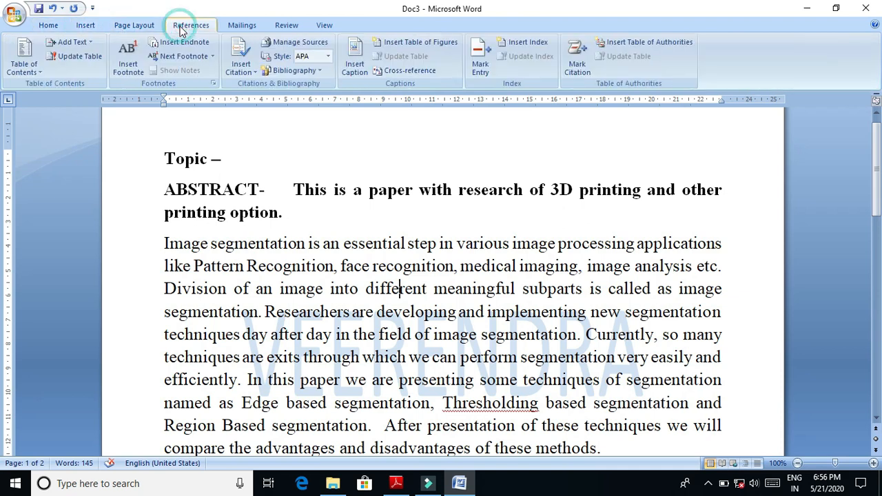
left_click(234, 26)
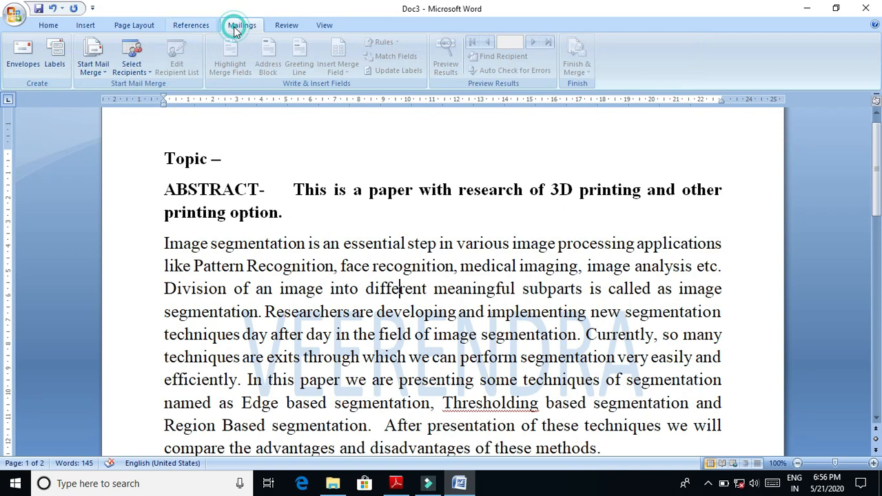
left_click(293, 25)
left_click(322, 25)
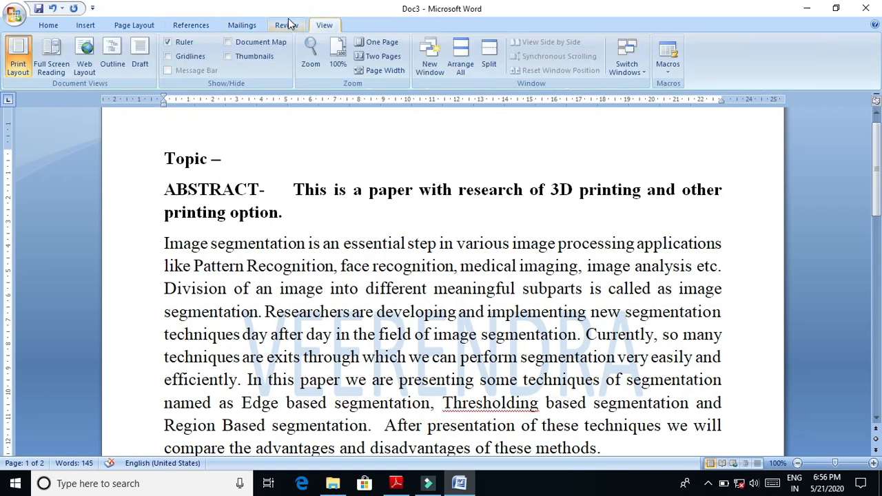
left_click(290, 27)
left_click(239, 27)
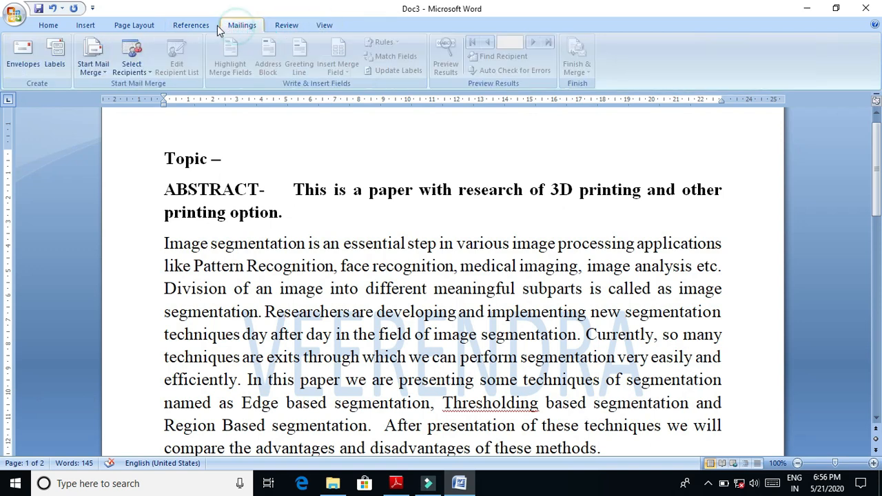
left_click(209, 29)
left_click(132, 26)
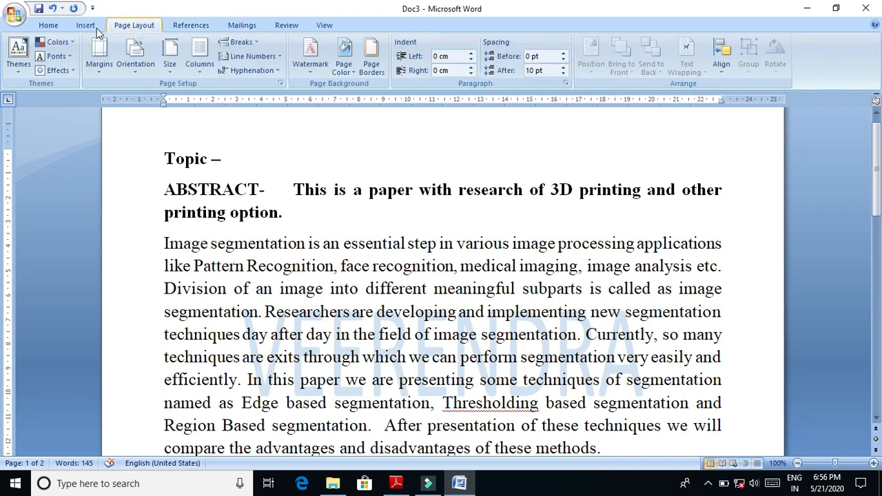
left_click(73, 29)
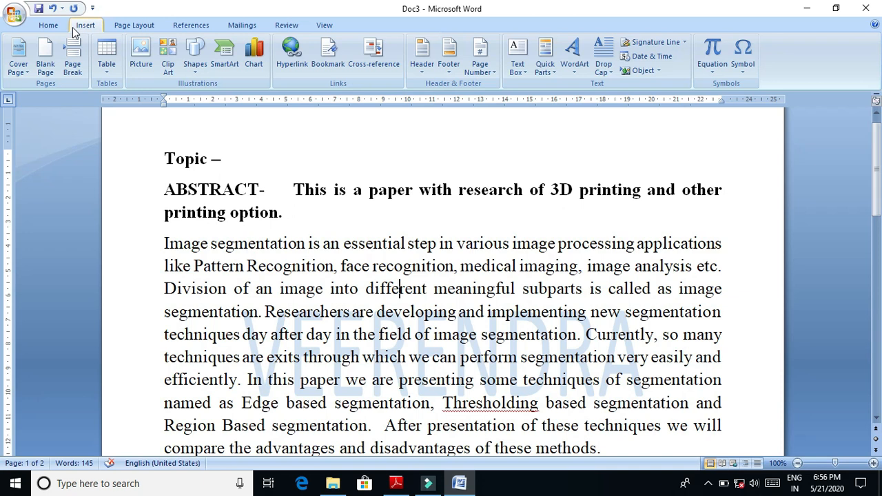
left_click(59, 26)
left_click(81, 29)
left_click(129, 25)
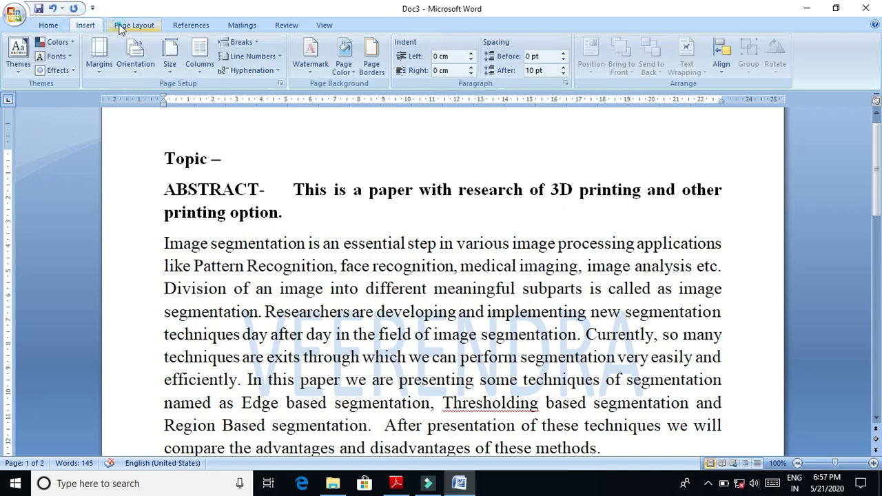
left_click(198, 27)
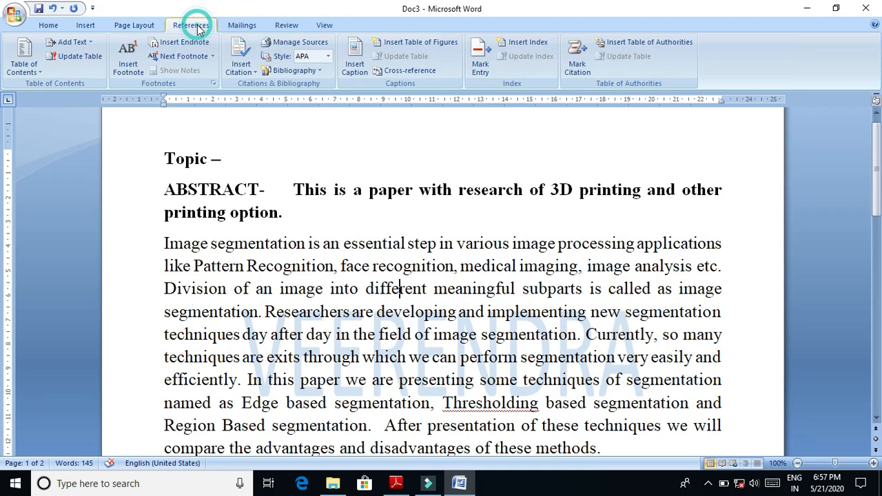
left_click(235, 26)
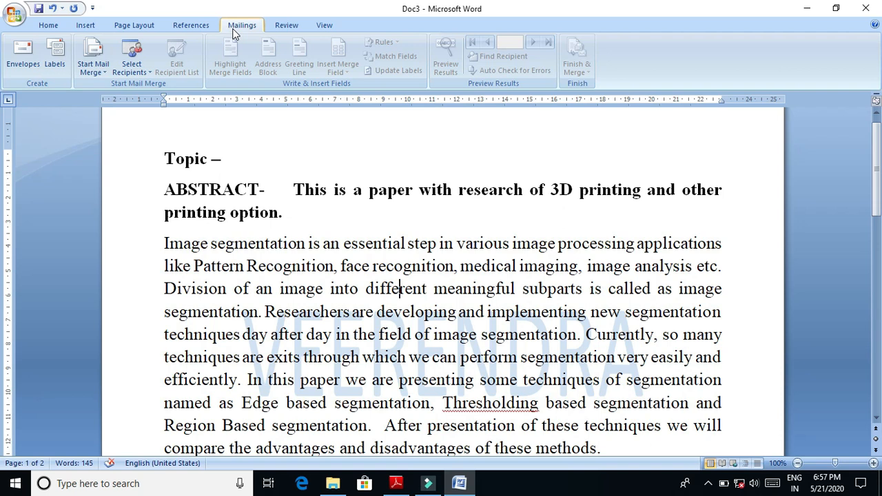
left_click(278, 26)
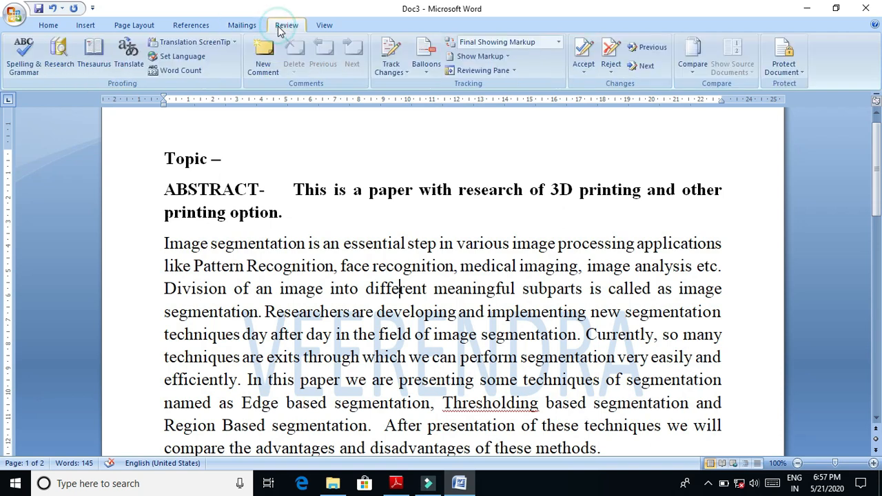
left_click(320, 25)
left_click(283, 25)
left_click(239, 26)
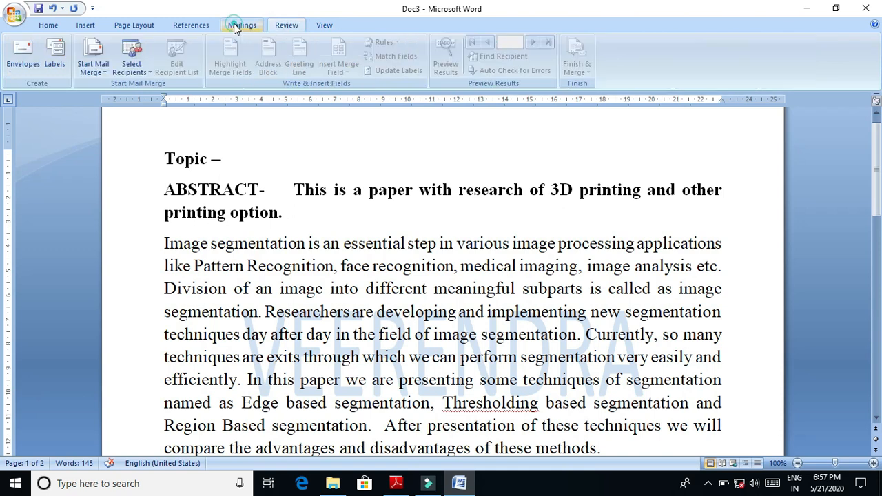
left_click(187, 26)
left_click(151, 26)
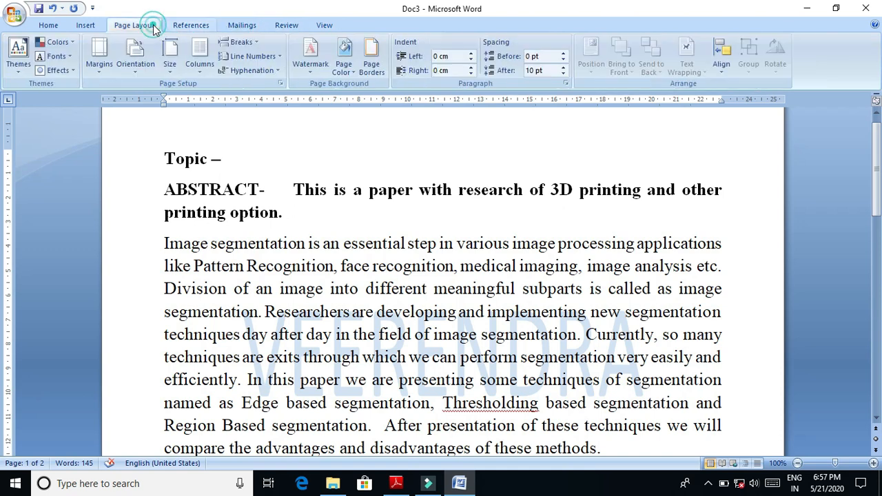
left_click(79, 29)
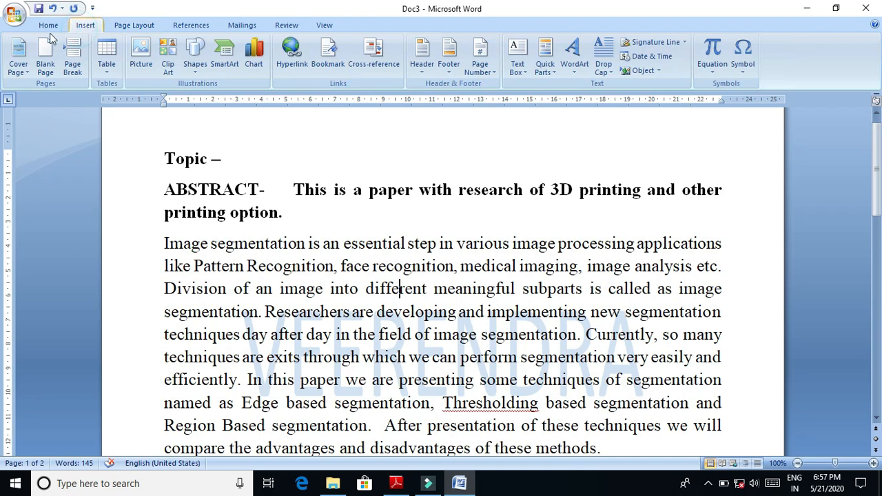
left_click(44, 30)
left_click(84, 28)
left_click(137, 29)
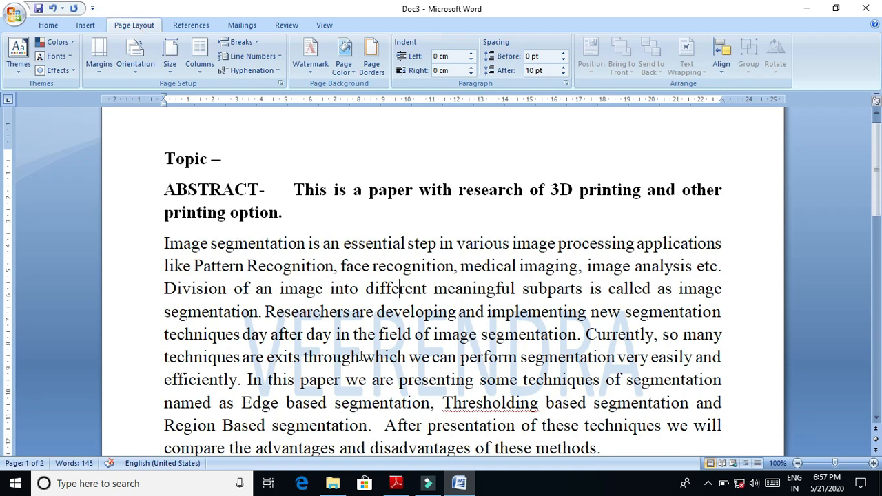
left_click_drag(466, 384, 526, 363)
left_click(510, 415)
left_click(192, 26)
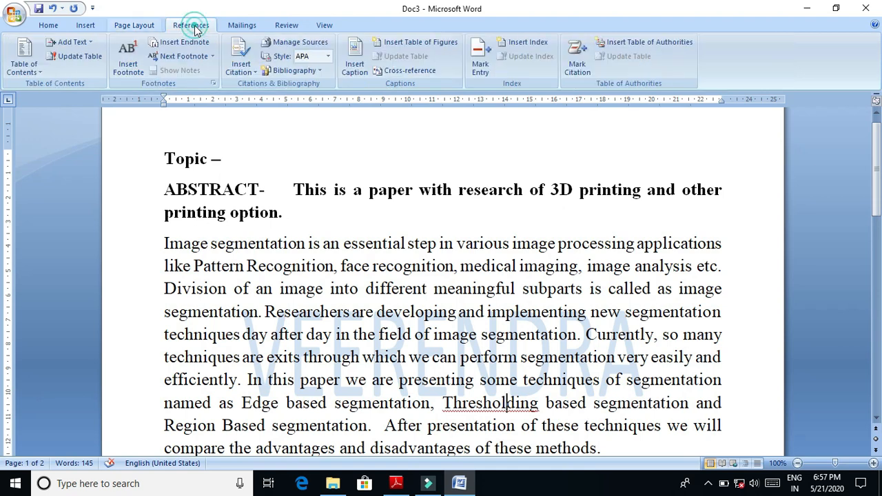
left_click(240, 26)
left_click(75, 29)
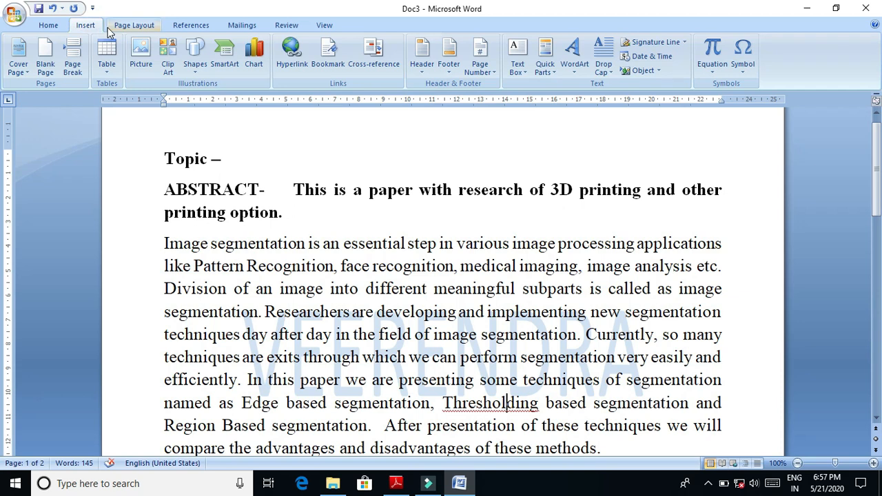
- Run the spelling and grammar check, ignoring "Thresholding" once, and repeat the check on the document
left_click(282, 29)
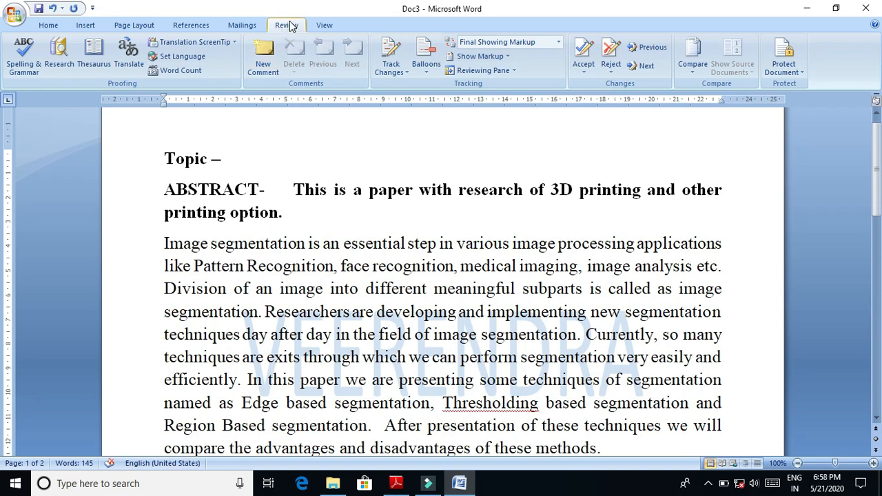
left_click(24, 67)
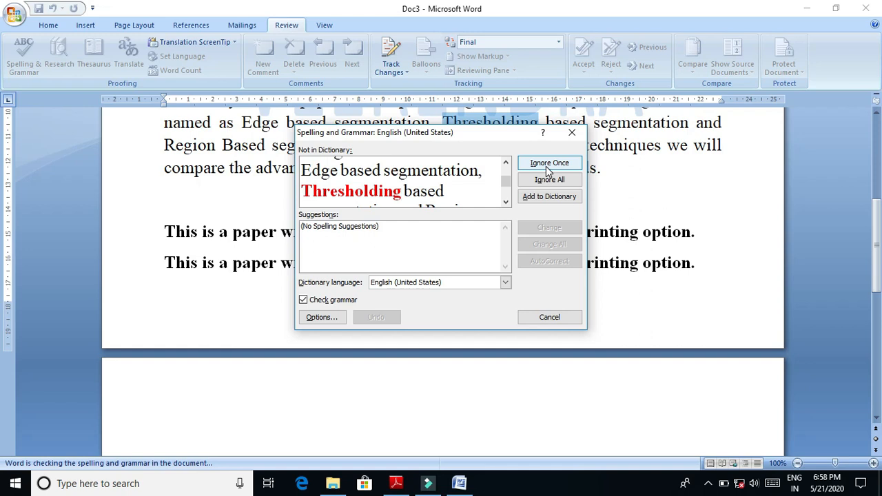
left_click_drag(514, 138, 522, 193)
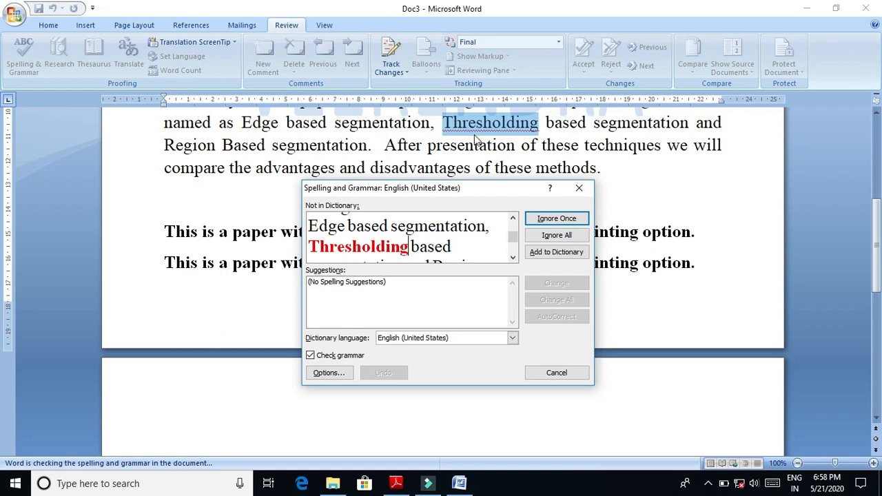
left_click(548, 219)
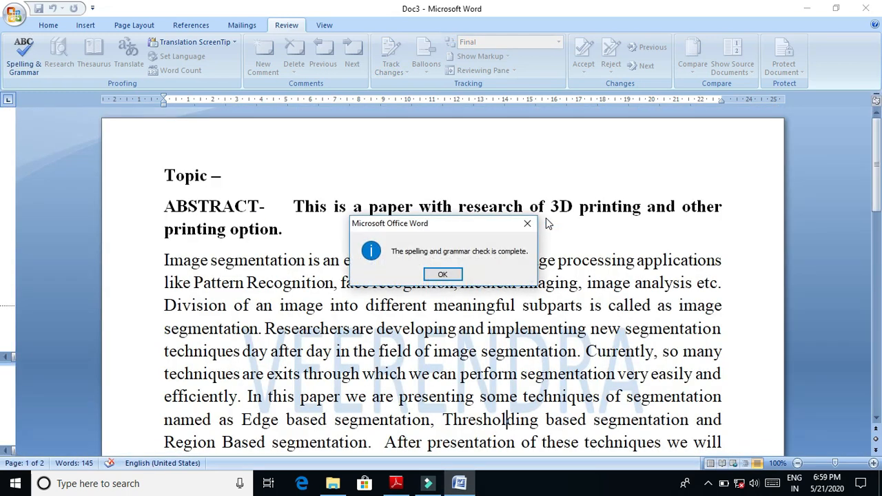
left_click(443, 275)
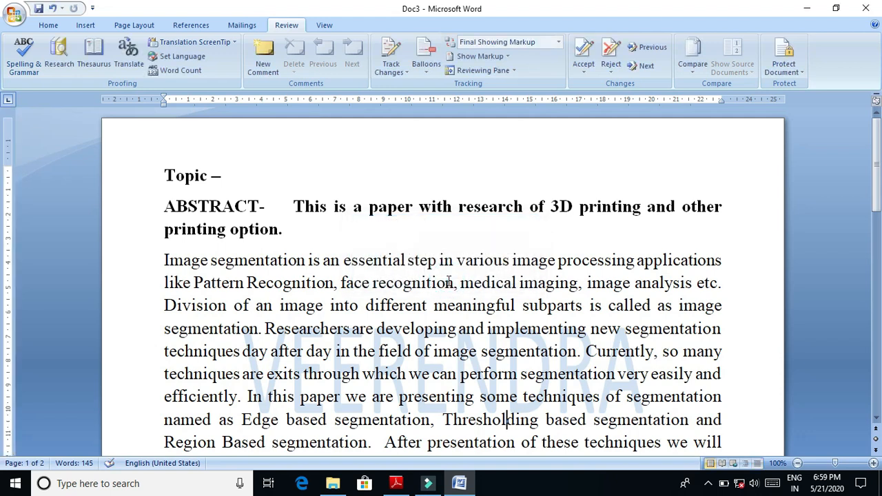
left_click(20, 76)
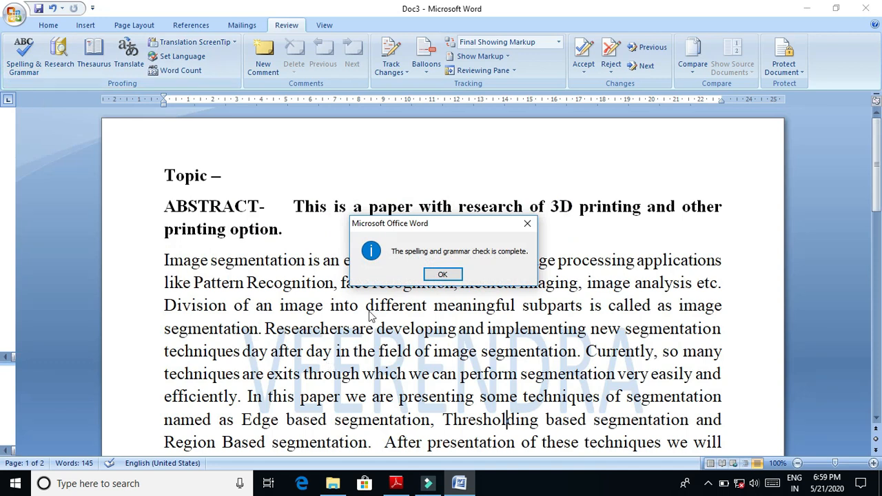
left_click(442, 275)
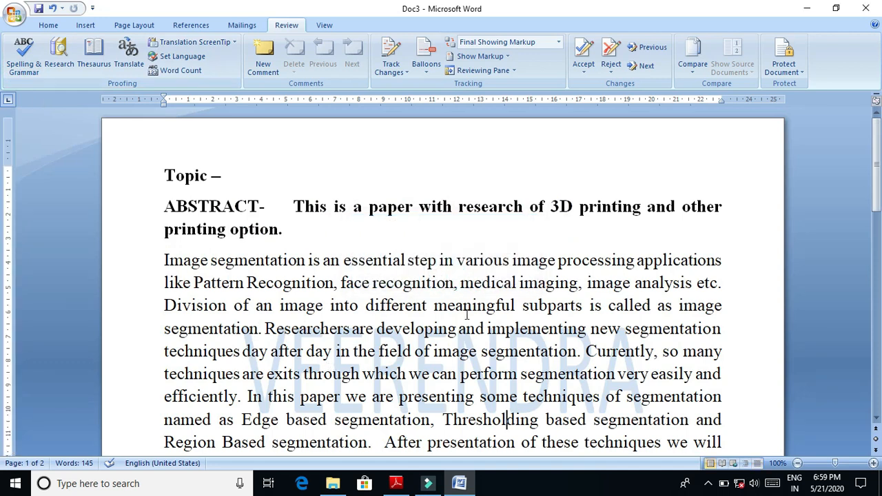
- Misspell "meaningful" as "meaningfu" in the abstract, fix it with AutoCorrect in the spelling and grammar check, and recheck the document
left_click(512, 308)
key("BackSpace")
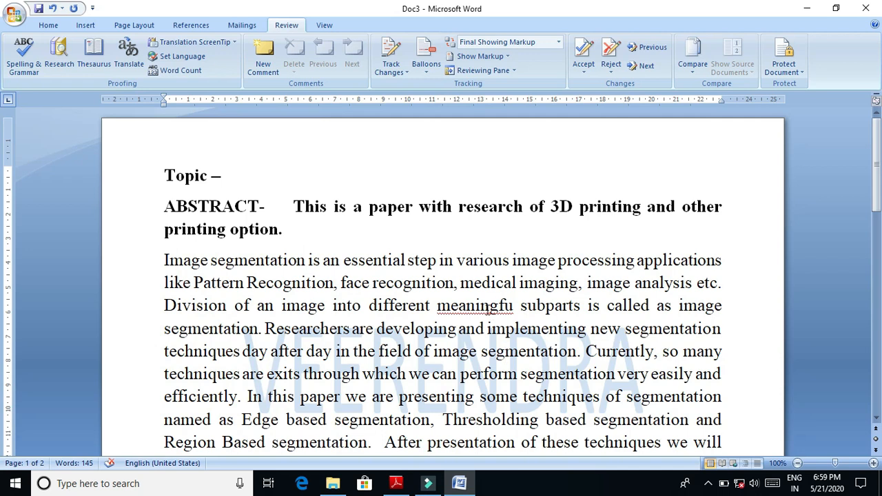
left_click(26, 70)
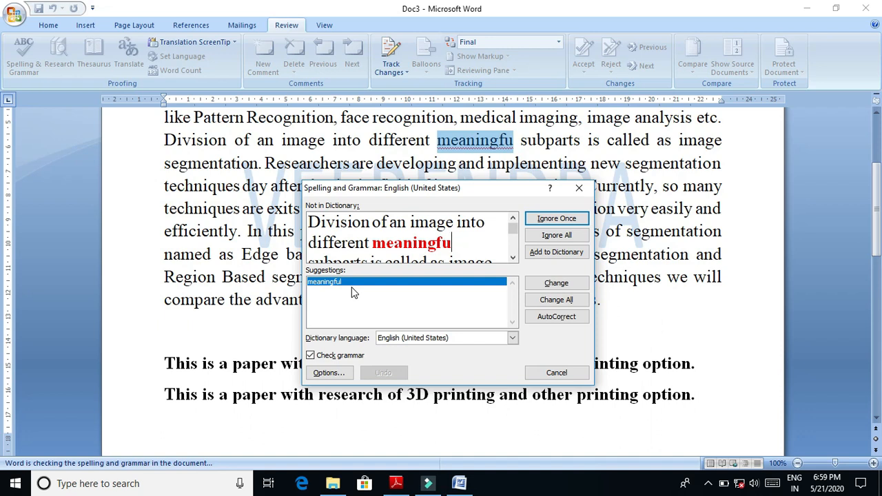
left_click(572, 316)
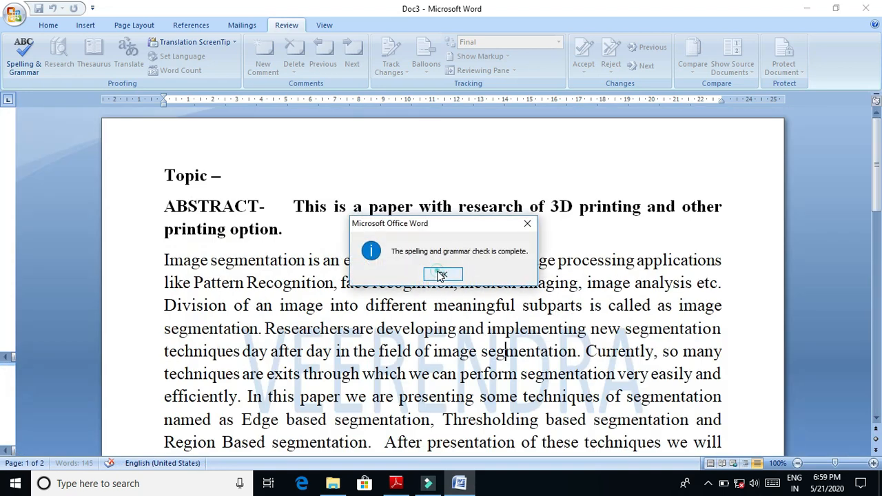
left_click(441, 275)
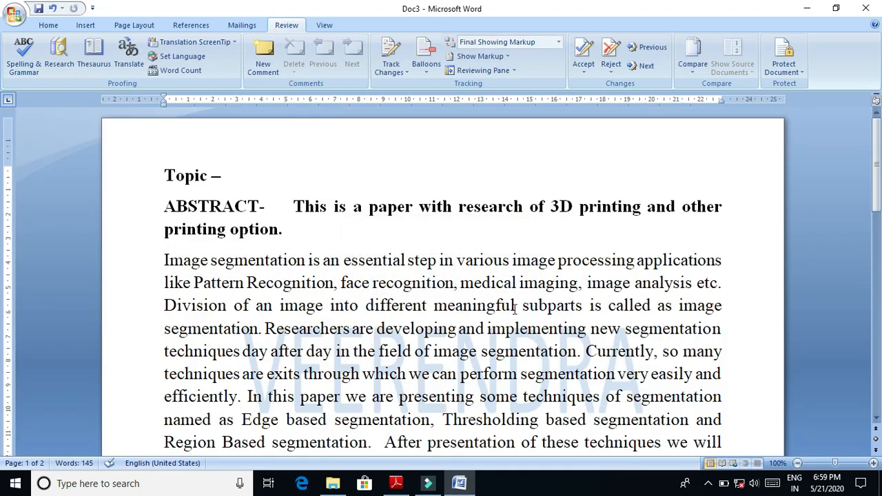
left_click(13, 59)
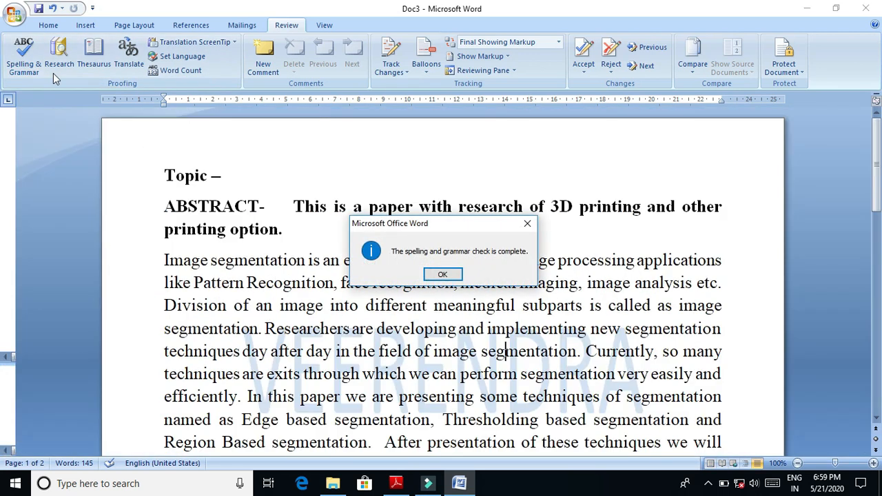
left_click(442, 275)
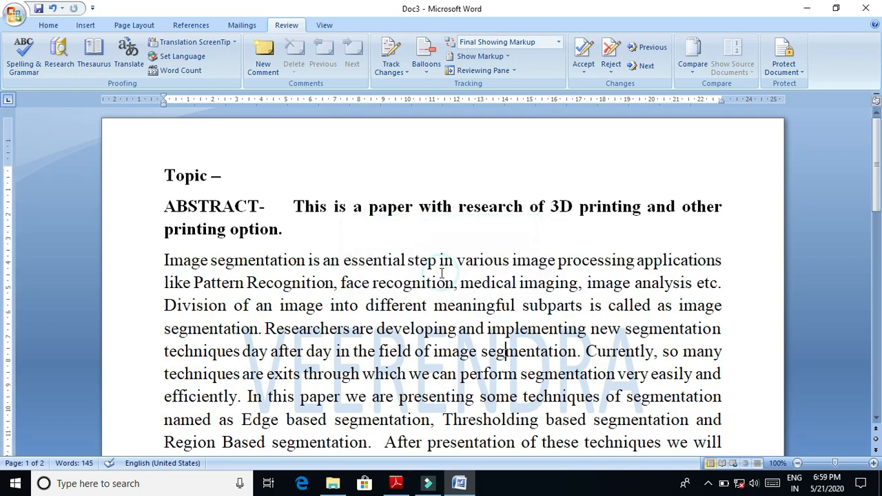
- Misspell "meaningful" as "meaningfu" again in the abstract, run the spelling and grammar check, and cancel it
left_click(517, 306)
key("BackSpace")
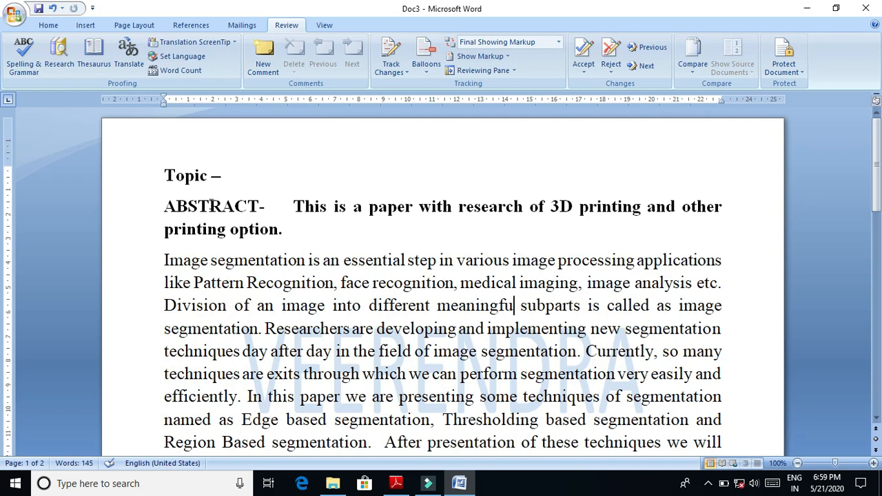
left_click(28, 57)
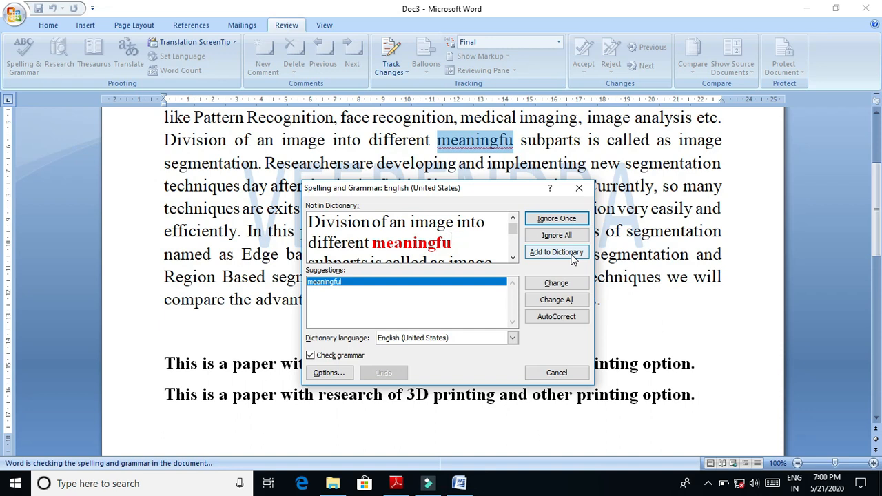
left_click(642, 296)
left_click(556, 372)
- Add a first name after the abstract's last sentence and view the spelling suggestions for it
left_click(621, 299)
type("vee")
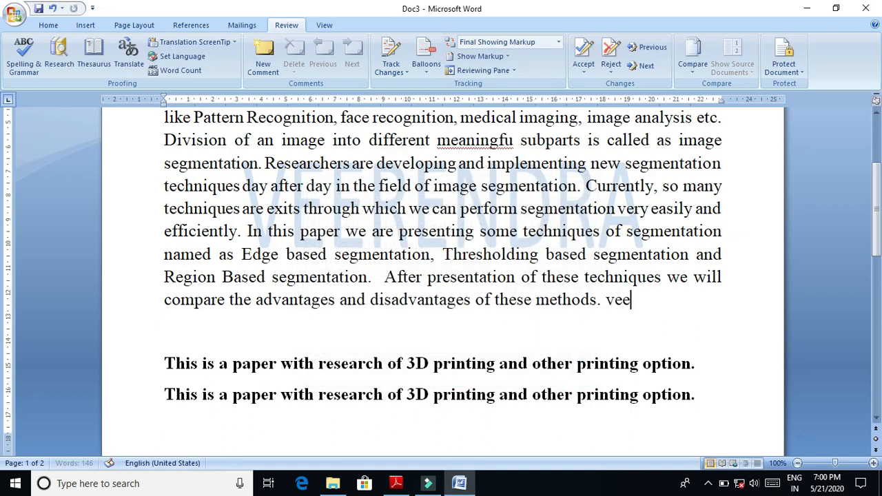
type("rendra")
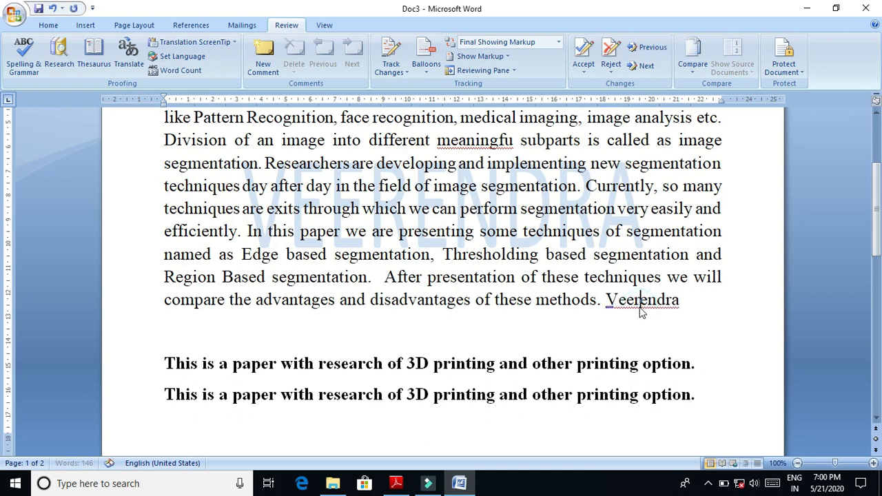
right_click(640, 307)
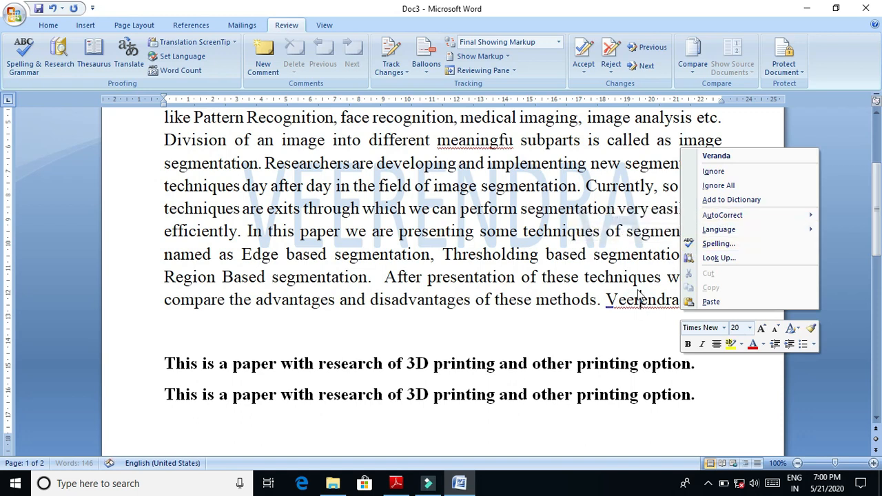
left_click(318, 165)
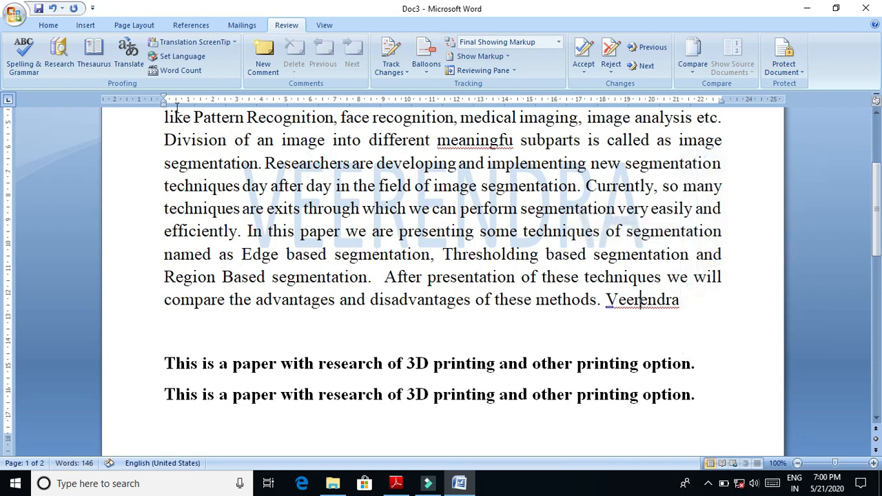
- Run the spelling and grammar check, adding the new name to the dictionary and ignoring "meaningfu" once
left_click(36, 53)
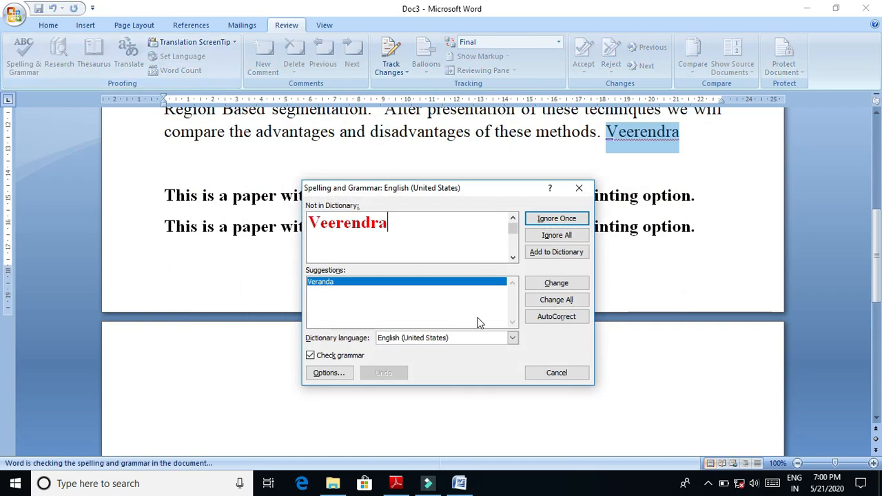
left_click(557, 253)
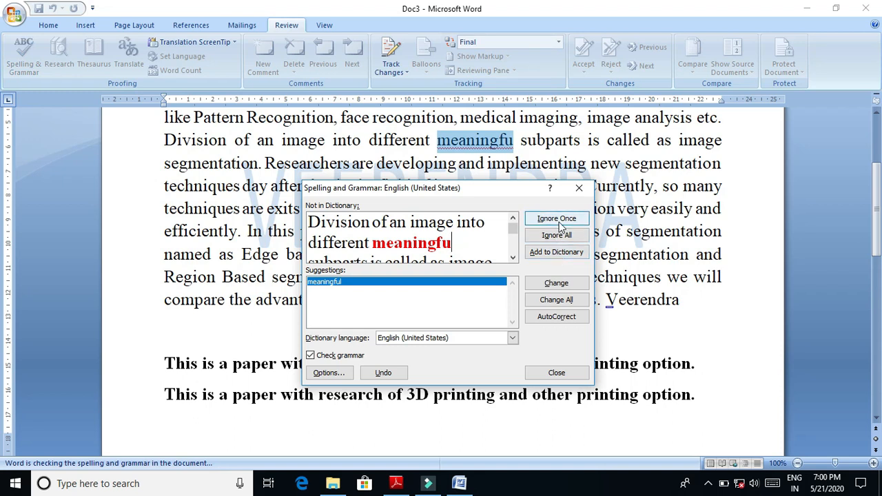
left_click(562, 221)
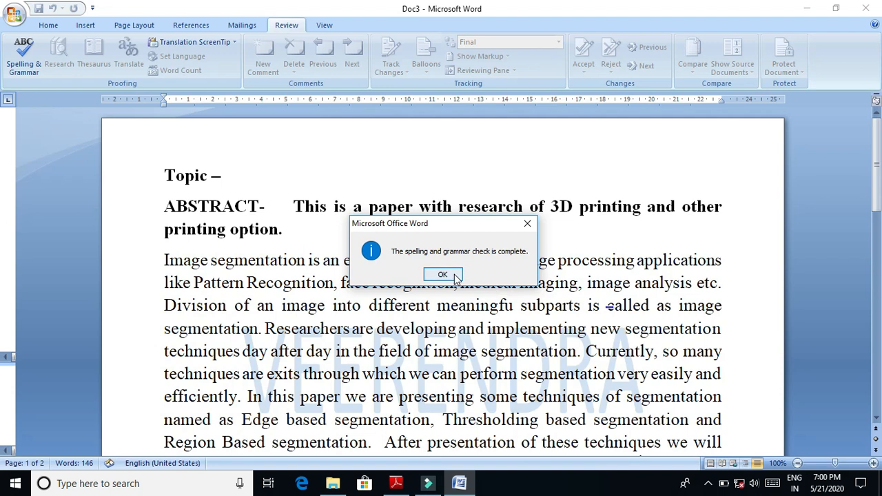
left_click(451, 273)
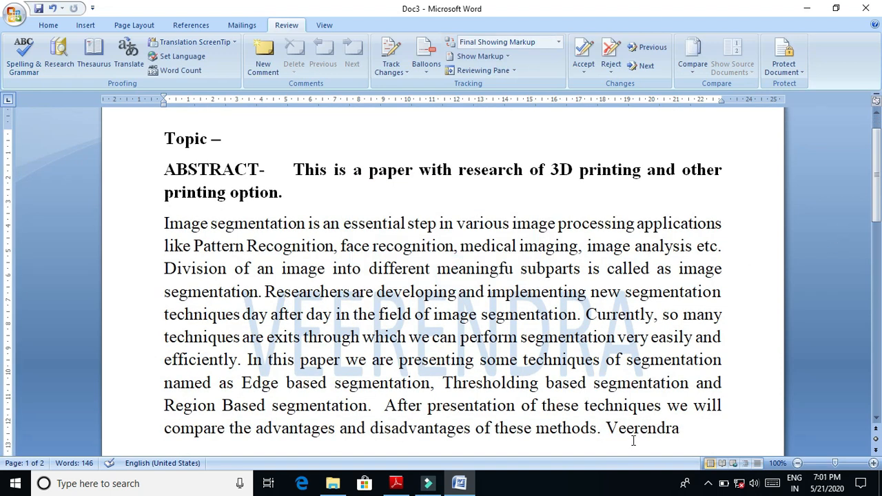
- Enter the same name a second time at the end of the abstract and retype its final letter
left_click(686, 428)
type("veerendra")
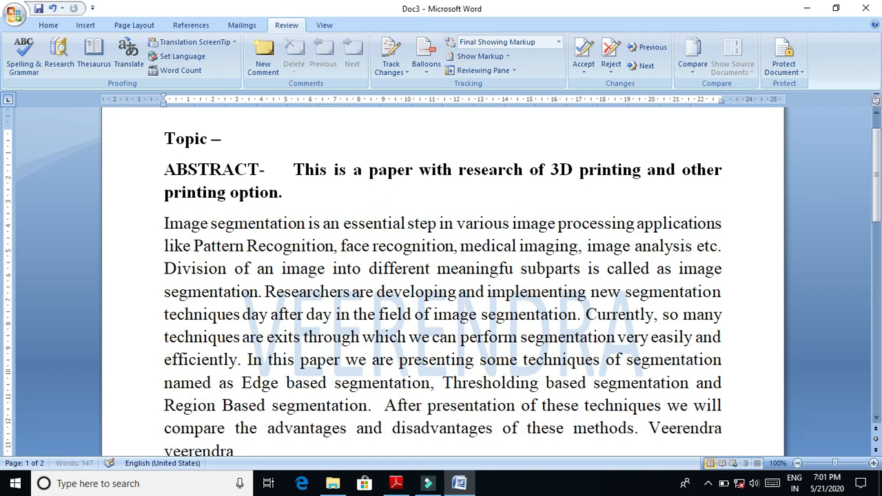
left_click_drag(878, 202, 880, 284)
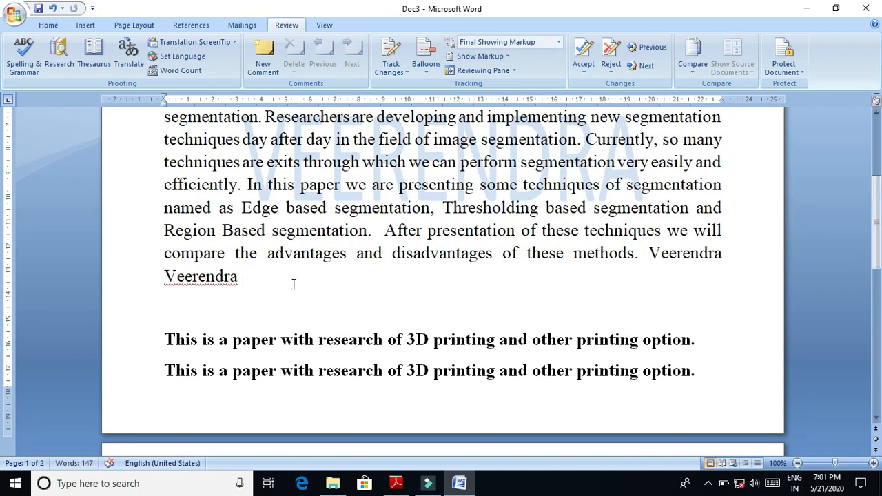
key("BackSpace")
key("BackSpace")
type("a")
- Run the spelling and grammar check, ignoring the repeated name once, and repeat the check on the document
left_click(24, 56)
left_click(448, 222)
left_click(565, 218)
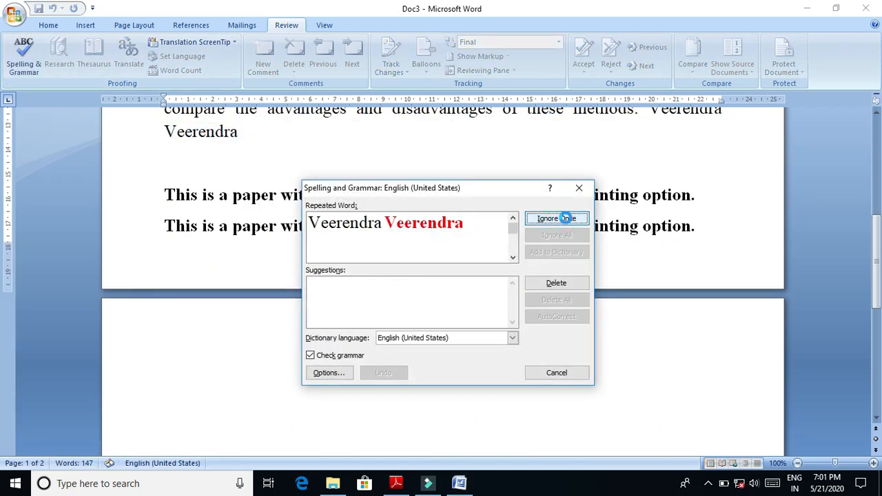
left_click(441, 274)
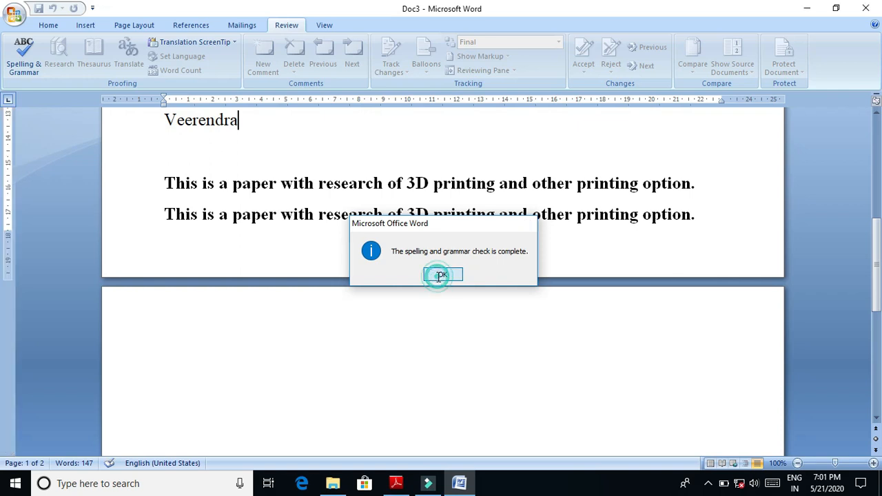
left_click(41, 59)
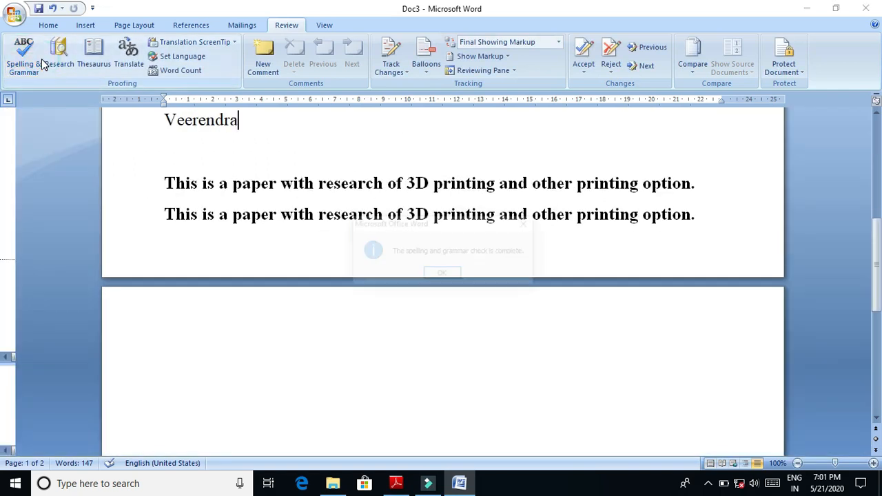
left_click(442, 274)
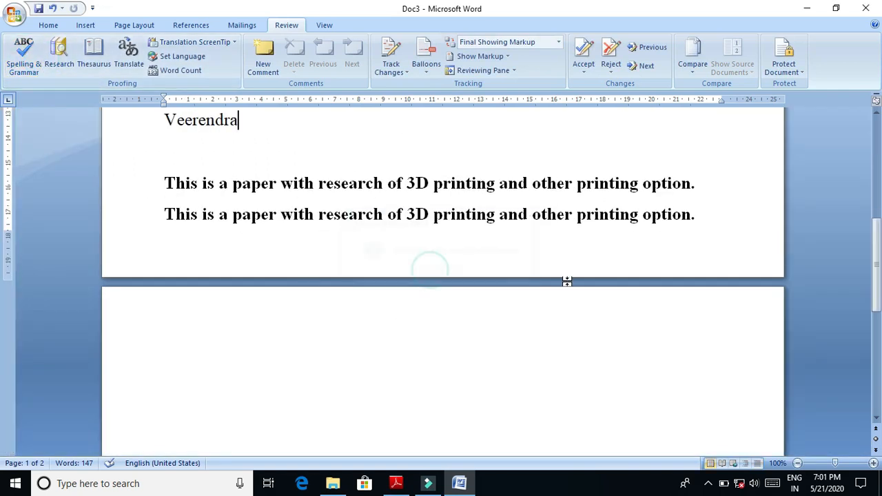
- Remove the second name's final letter and add the shortened spelling to the dictionary through the spelling and grammar check
scroll(860, 279, "up", 2)
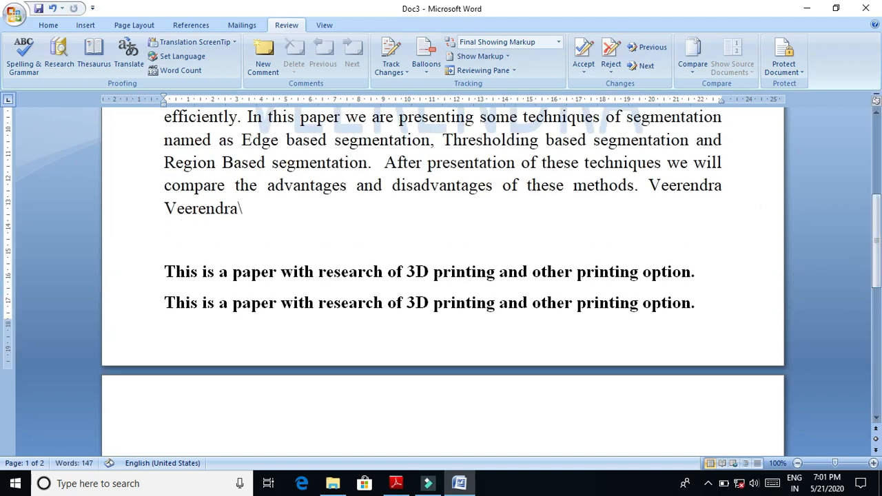
key("BackSpace")
left_click(271, 228)
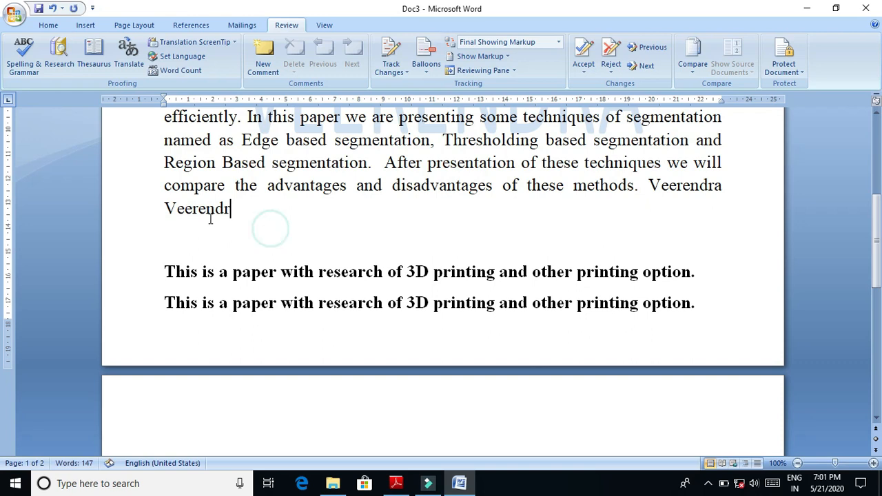
right_click(206, 208)
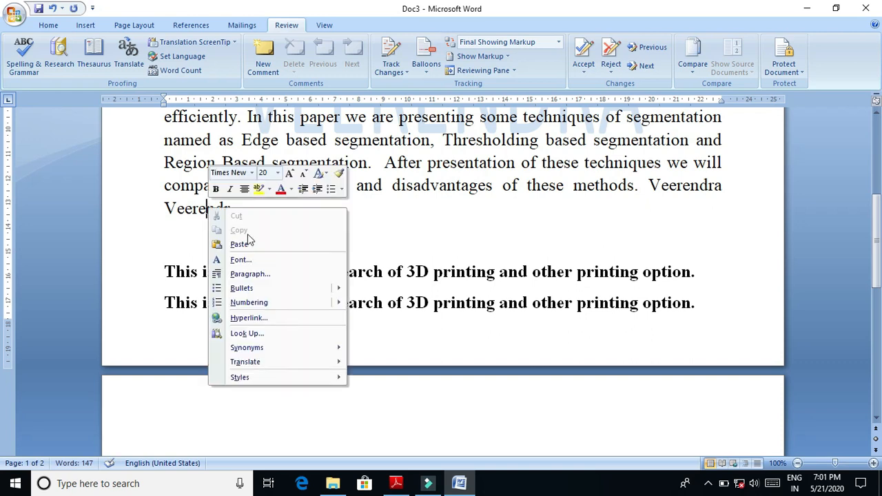
key("Escape")
left_click(23, 55)
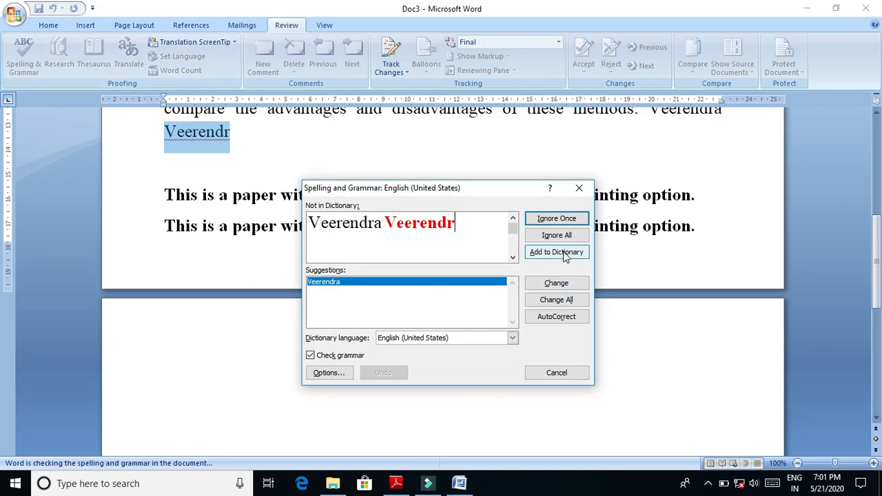
left_click(563, 253)
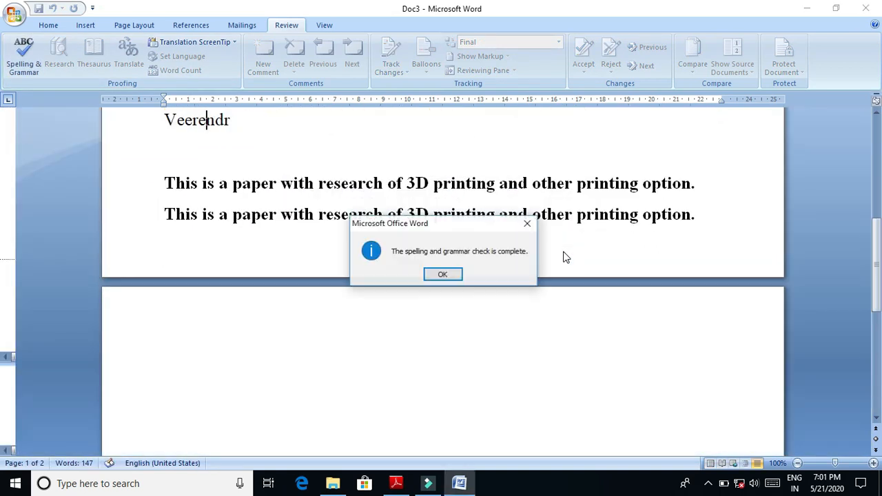
left_click(445, 275)
- Enter the shortened name again after the existing one, run the spelling and grammar check, and close it without changes
left_click(395, 138)
type("veer")
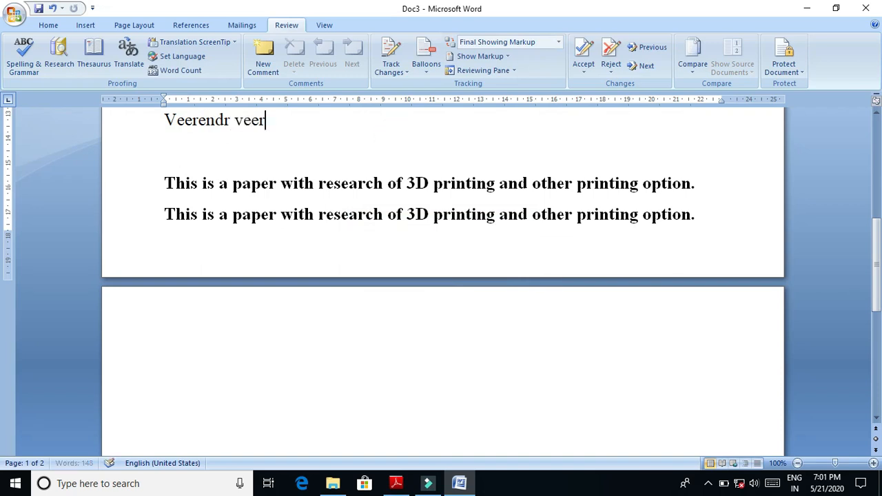
type("endr")
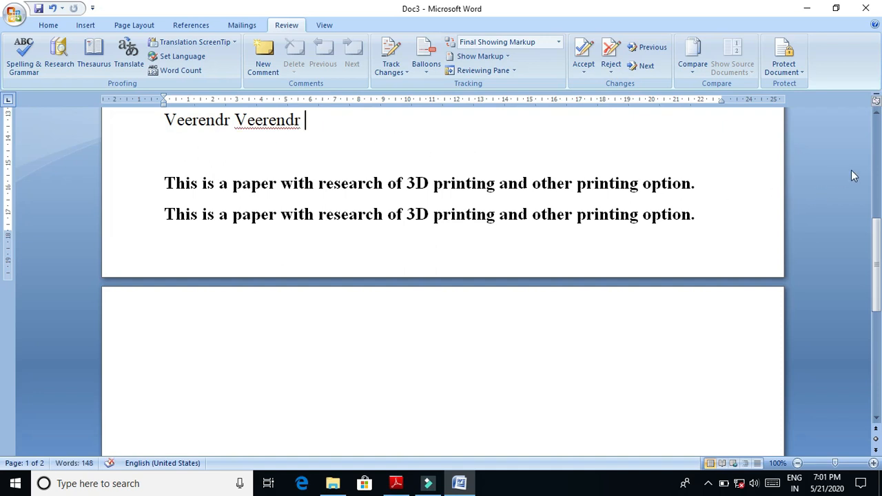
left_click(24, 55)
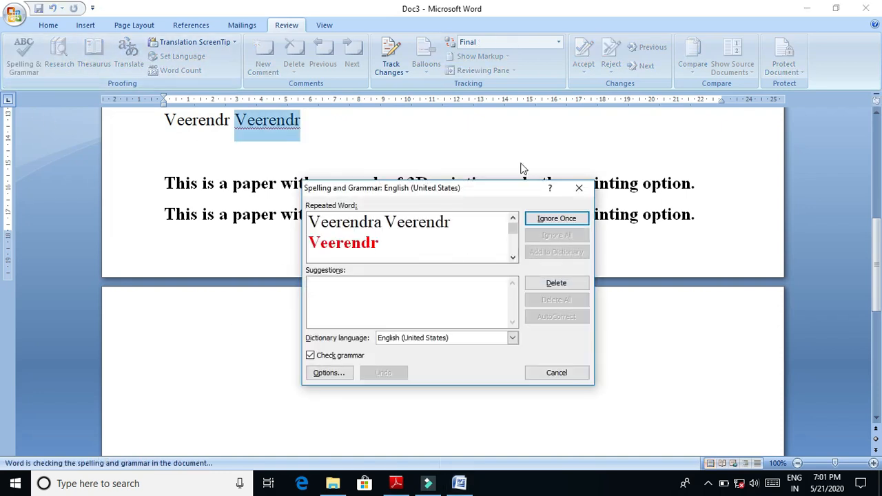
left_click(579, 187)
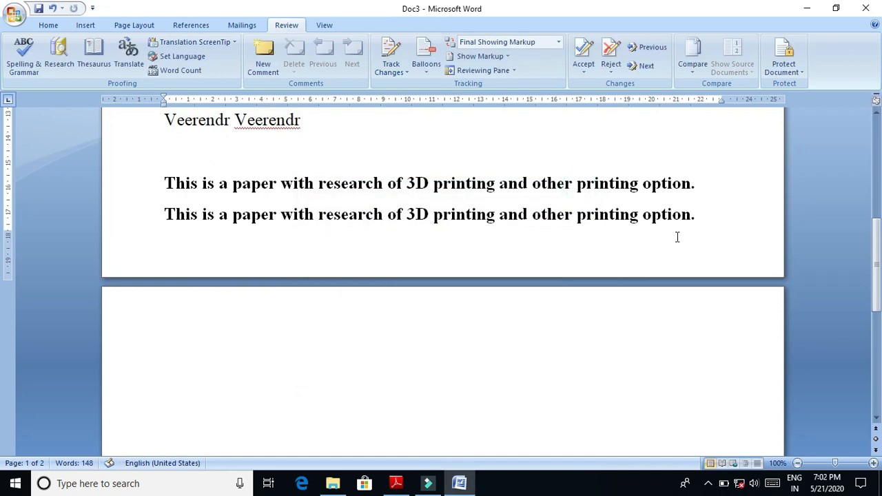
- Delete both shortened names so only the first full name follows the abstract's last sentence
left_click_drag(880, 333, 880, 279)
key("BackSpace")
key("BackSpace")
key("BackSpace")
key("BackSpace")
key("BackSpace")
key("BackSpace")
key("BackSpace")
key("BackSpace")
key("BackSpace")
key("BackSpace")
key("BackSpace")
key("BackSpace")
key("BackSpace")
key("BackSpace")
key("BackSpace")
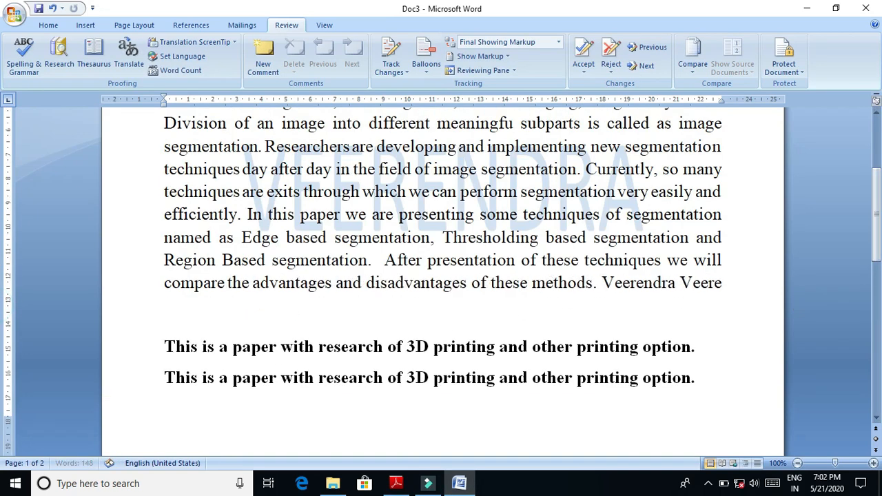
- Remove the final letter of the remaining name and run the spelling and grammar check on the document
key("BackSpace")
key("BackSpace")
key("BackSpace")
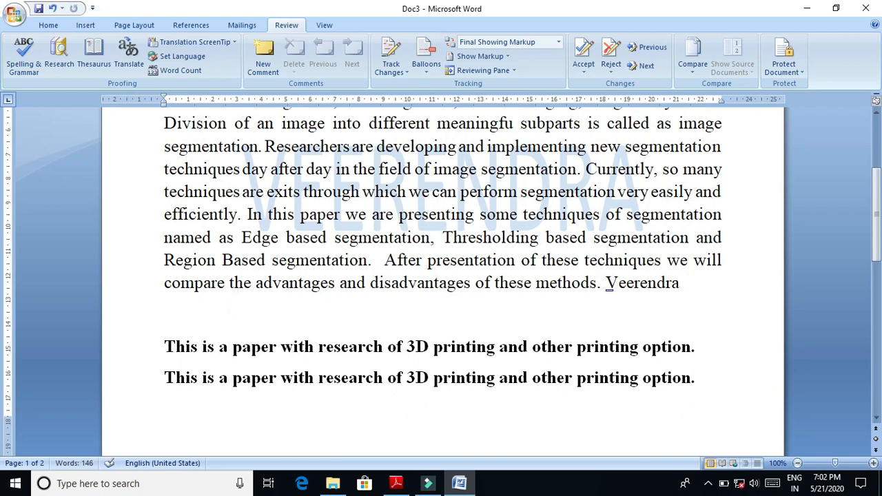
key("BackSpace")
left_click(11, 76)
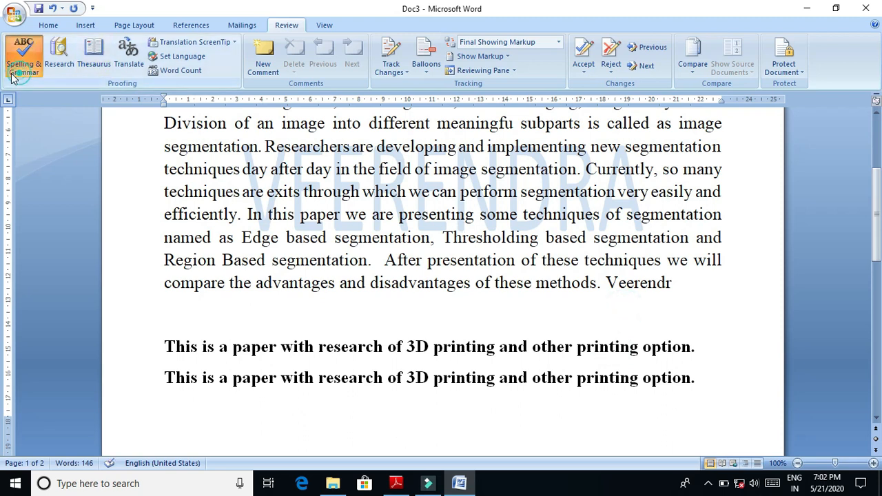
left_click(434, 278)
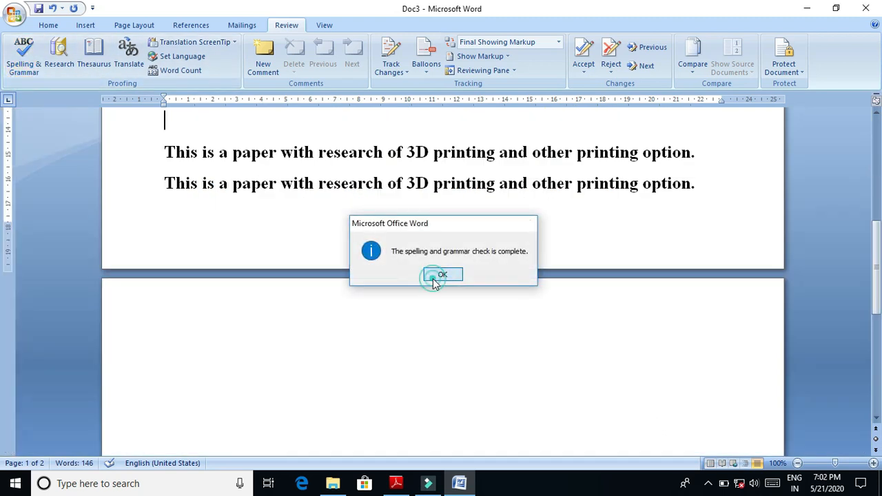
- Enter the shortened name again after the existing one at the abstract's end, followed by new lines
scroll(785, 349, "up", 5)
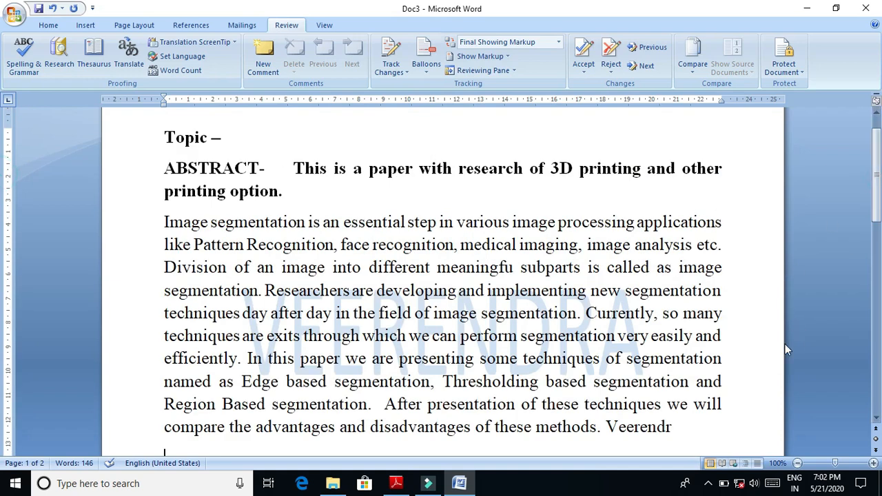
left_click(734, 424)
type("veeren")
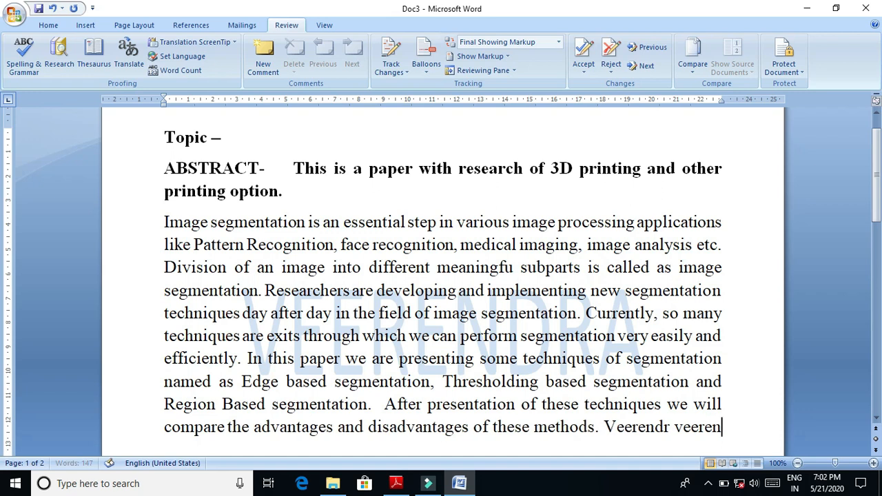
type("dr")
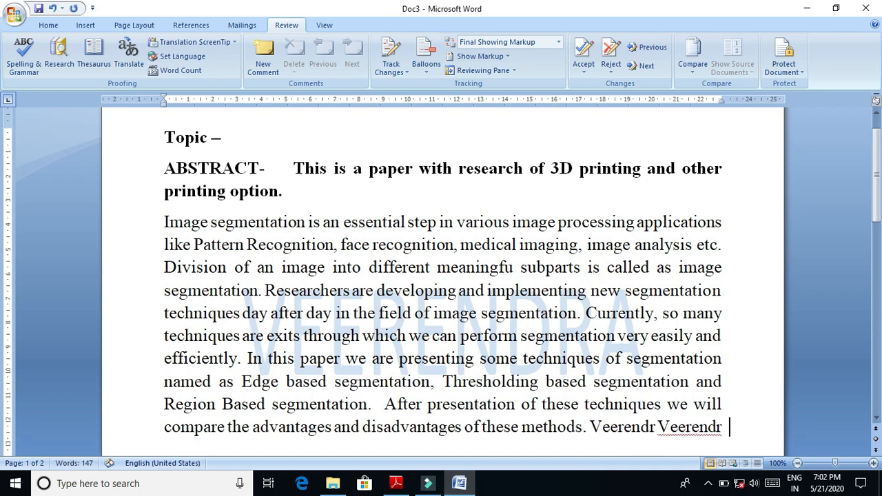
key("Return")
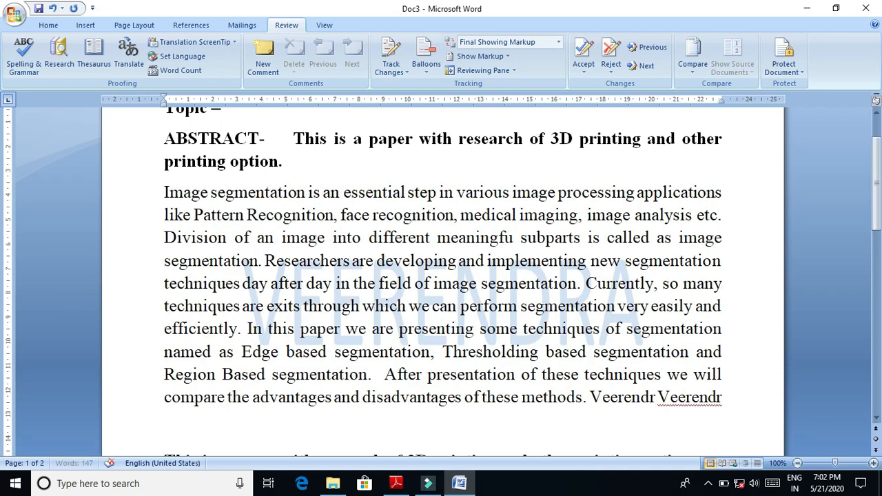
key("Return")
- Run the spelling and grammar check and ignore the repeated name once
left_click(22, 56)
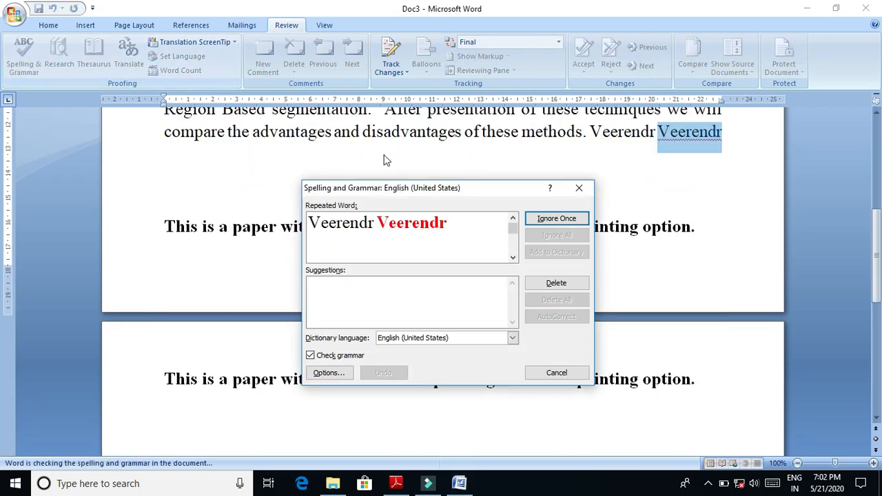
left_click(578, 218)
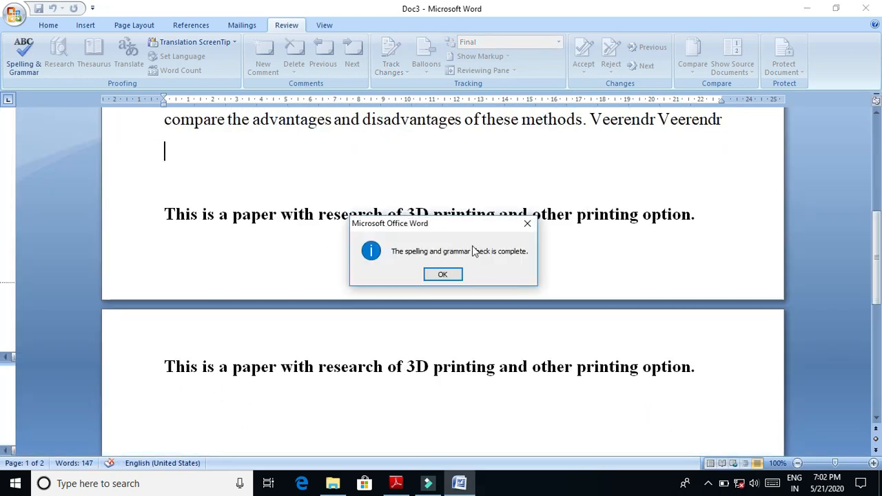
left_click(452, 275)
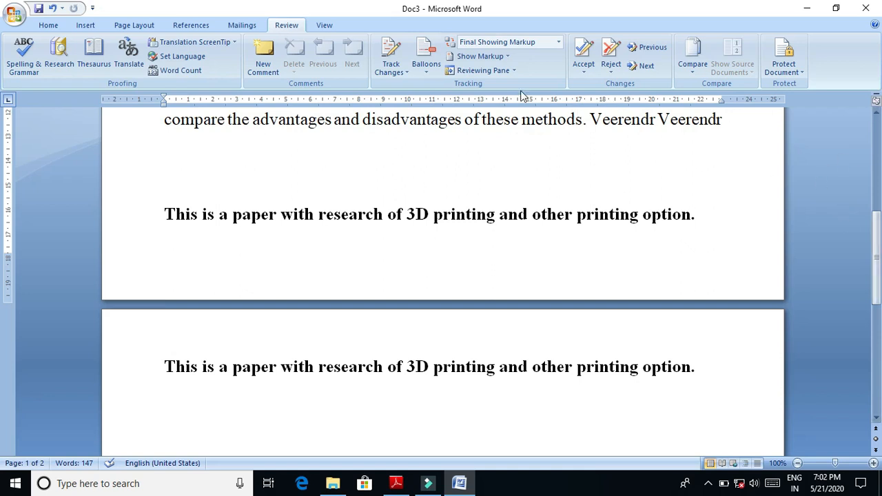
- Enter the nonsense word "ihkjhkjhkh" on the line below the abstract and run the spelling and grammar check on it
type("ihkjhkjhkh")
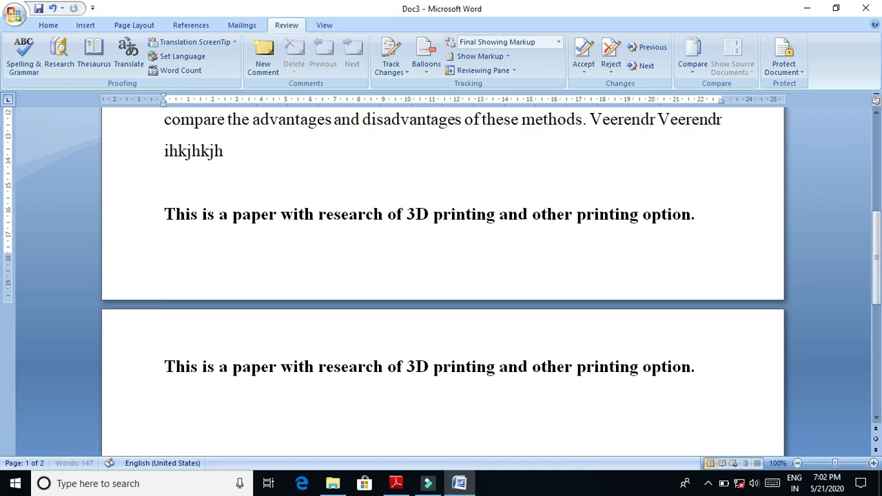
left_click(137, 233)
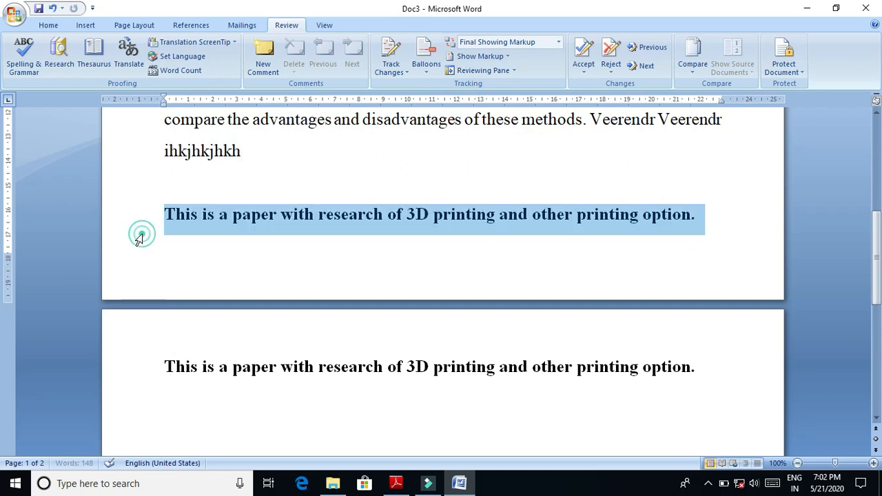
left_click(198, 153)
left_click(24, 55)
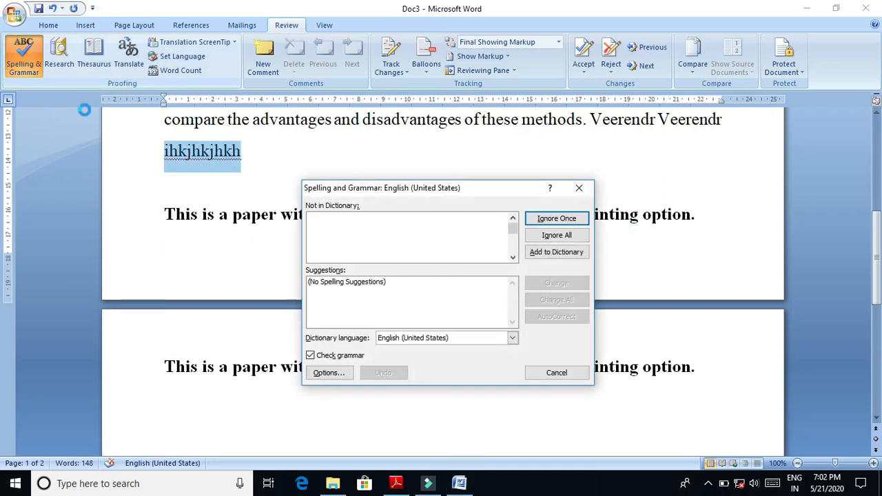
- Examine the proofing options from the spelling check, including the AutoCorrect, Math AutoCorrect, AutoFormat As You Type and Smart Tags settings
left_click(330, 358)
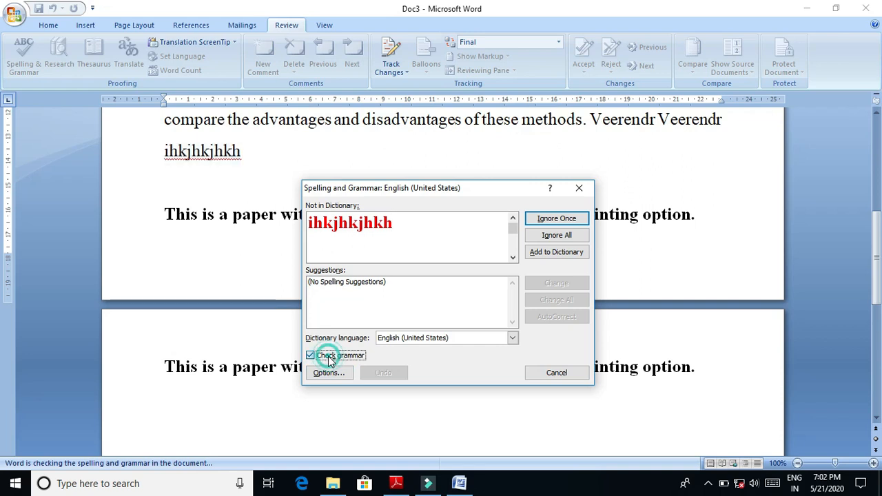
left_click(329, 358)
left_click(330, 374)
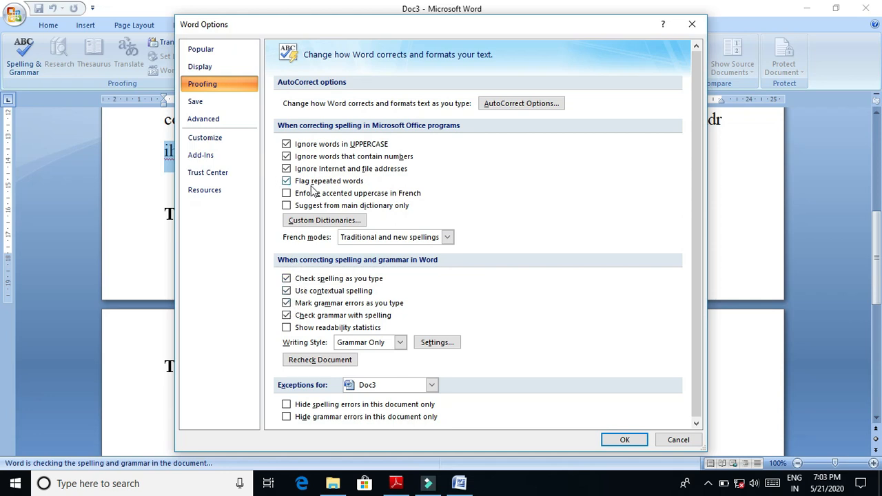
left_click(539, 103)
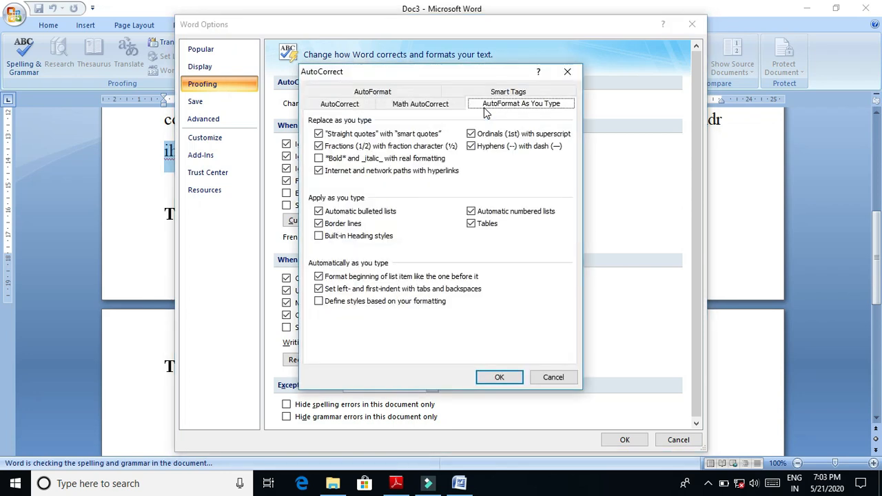
left_click(357, 106)
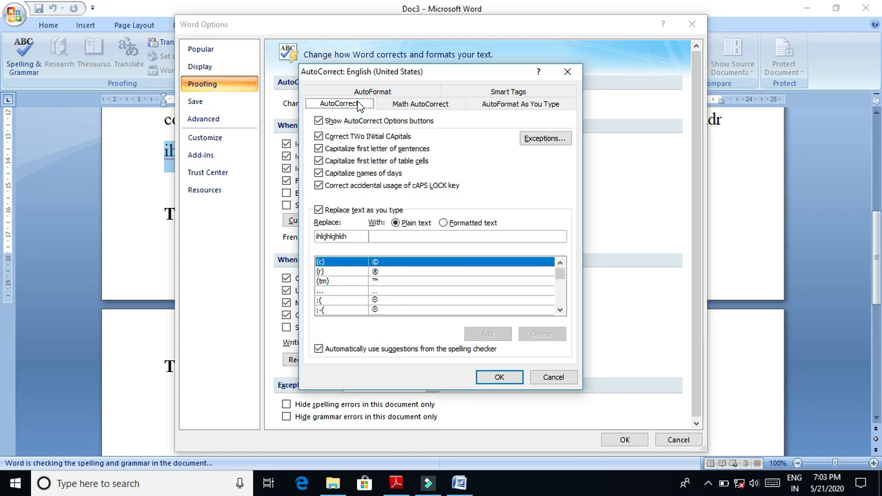
left_click(391, 107)
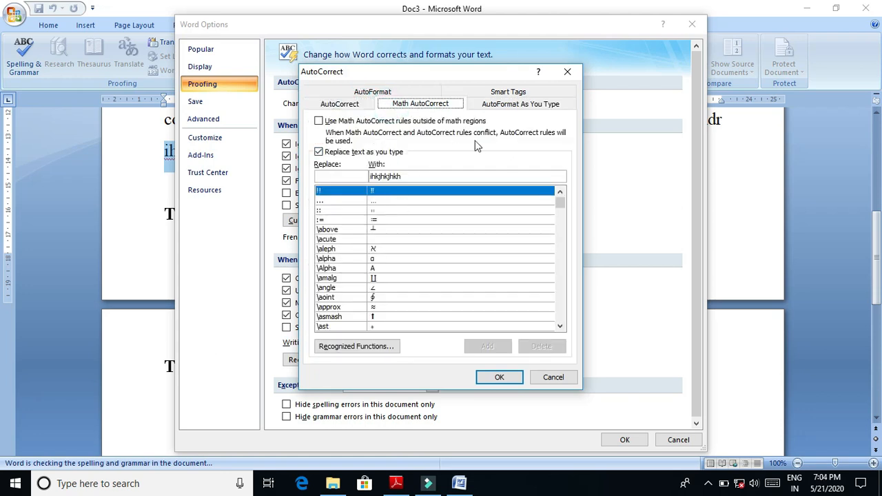
left_click(519, 108)
left_click(508, 93)
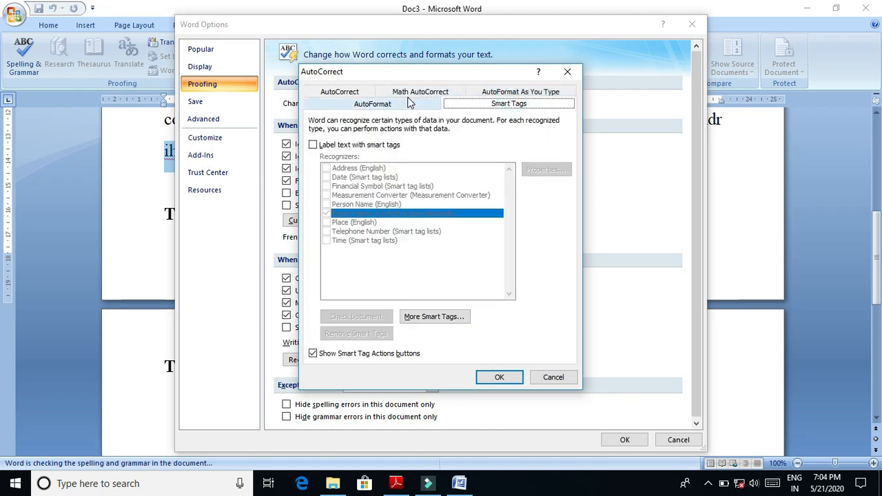
left_click(545, 379)
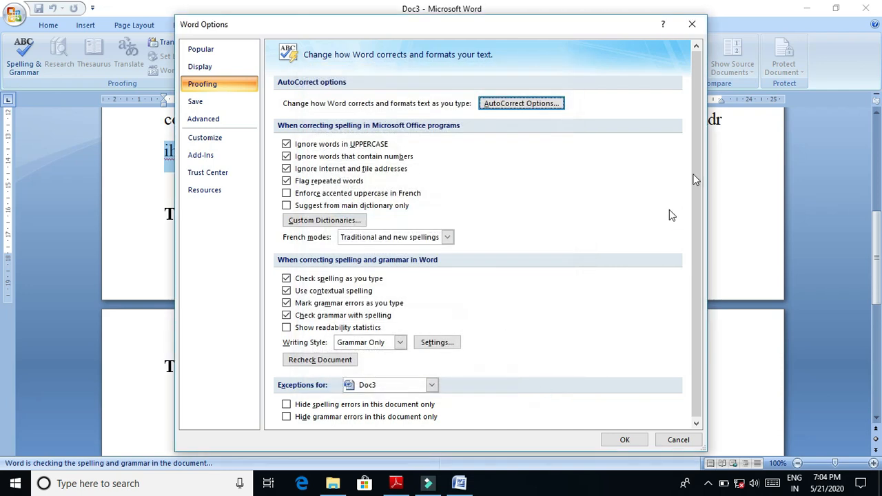
left_click(695, 26)
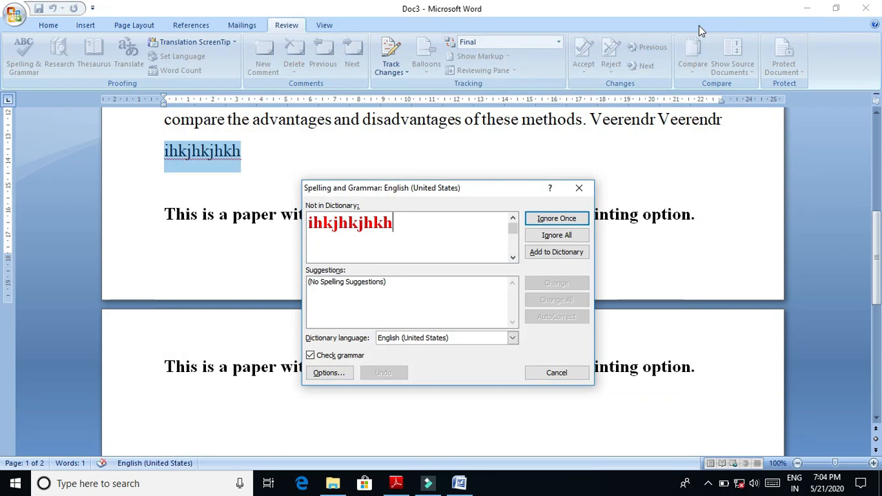
- Close the spelling and grammar check and delete the nonsense word below the abstract
left_click(580, 190)
key("BackSpace")
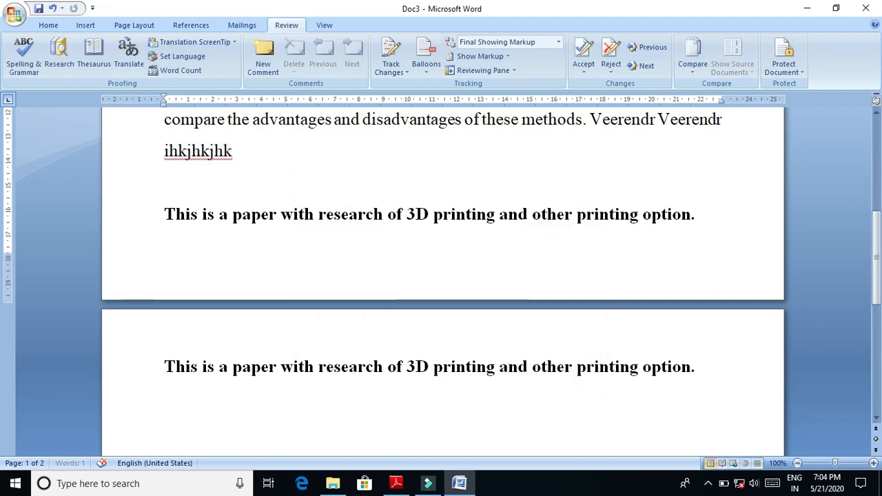
key("BackSpace")
key("BackSpace")
key("BackSpace")
key("BackSpace")
key("BackSpace")
key("BackSpace")
key("BackSpace")
key("BackSpace")
key("BackSpace")
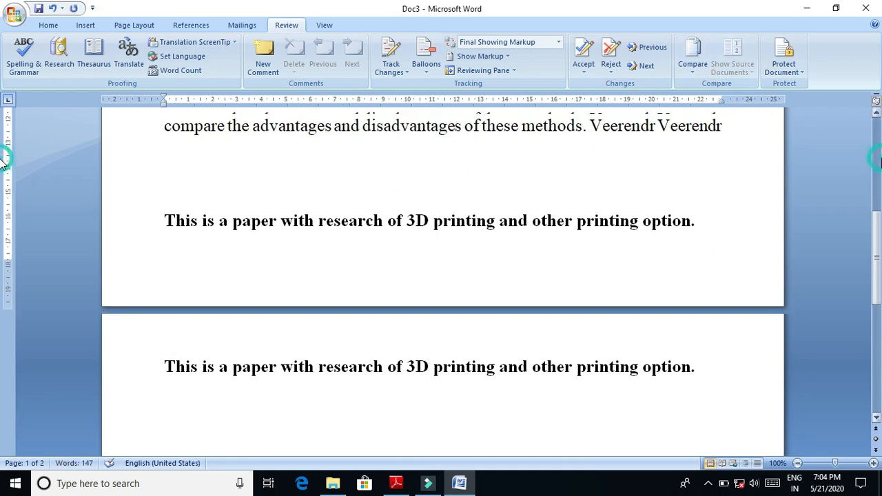
- Search the document for "the" and step through several of its matches
scroll(3, 160, "up", 10)
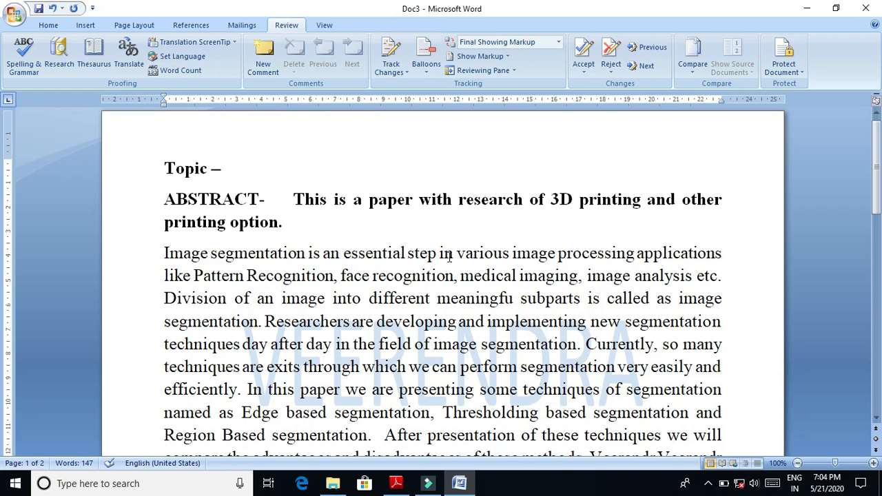
left_click(47, 26)
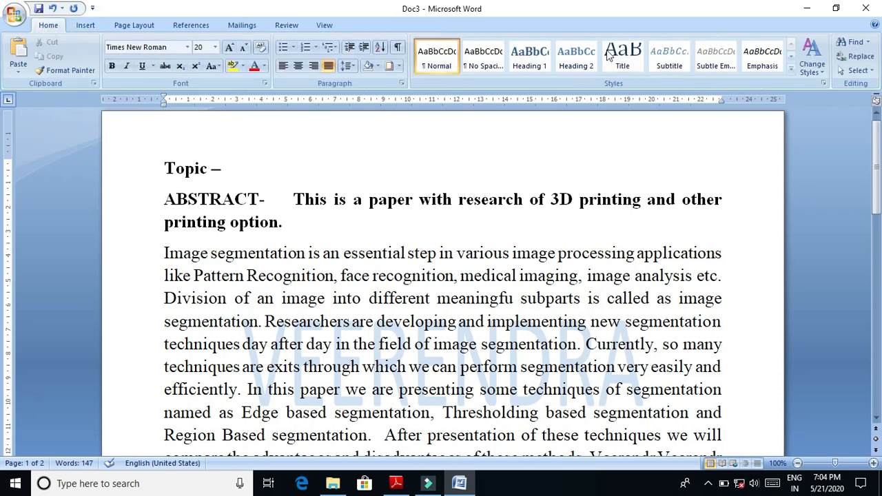
left_click(854, 45)
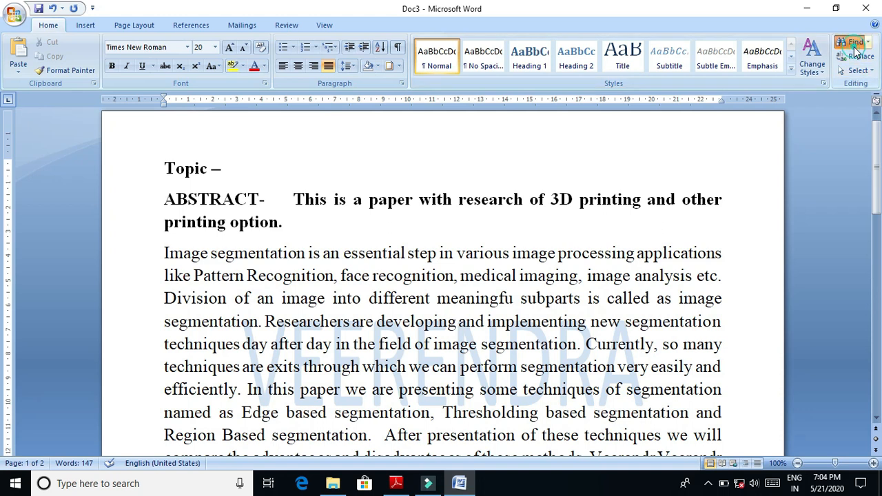
type("the")
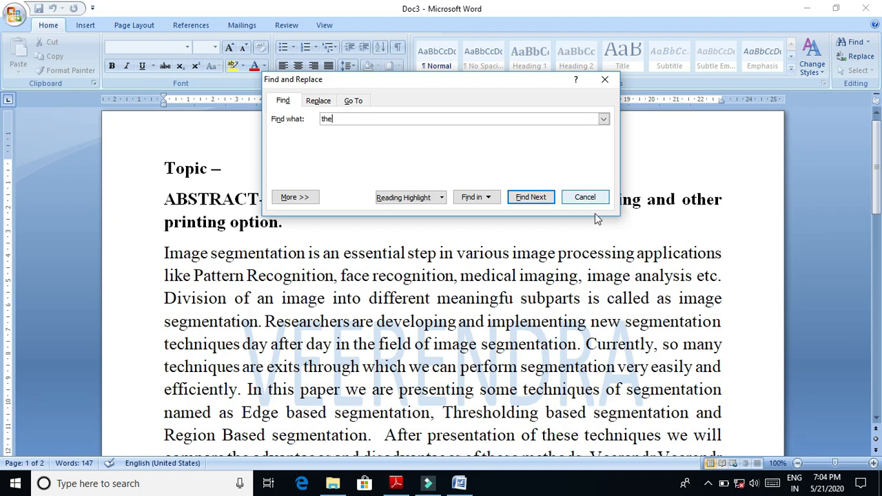
left_click(535, 201)
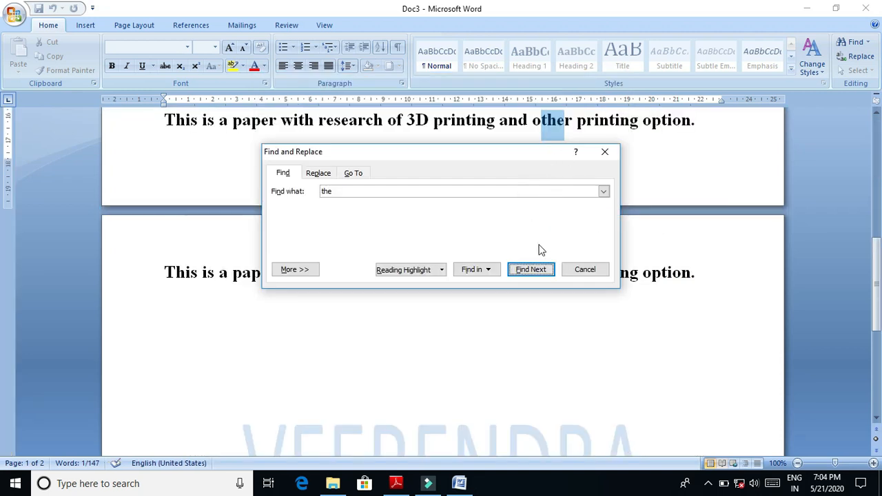
left_click(541, 273)
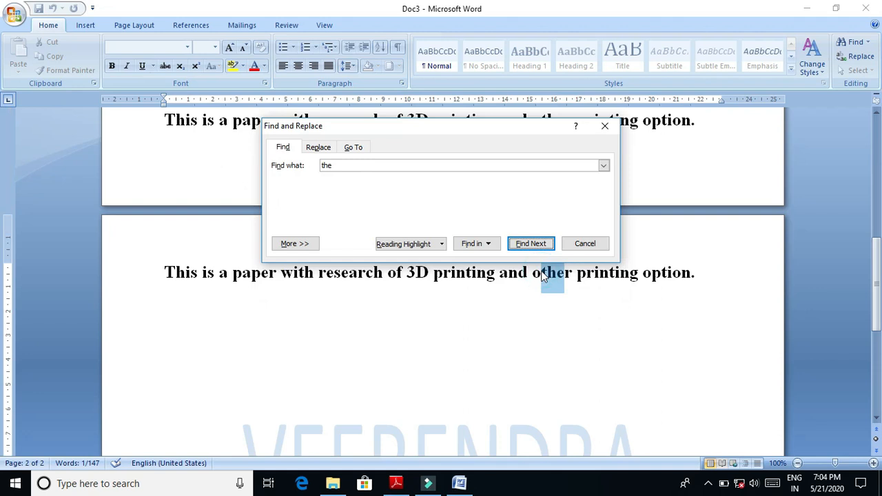
left_click(535, 246)
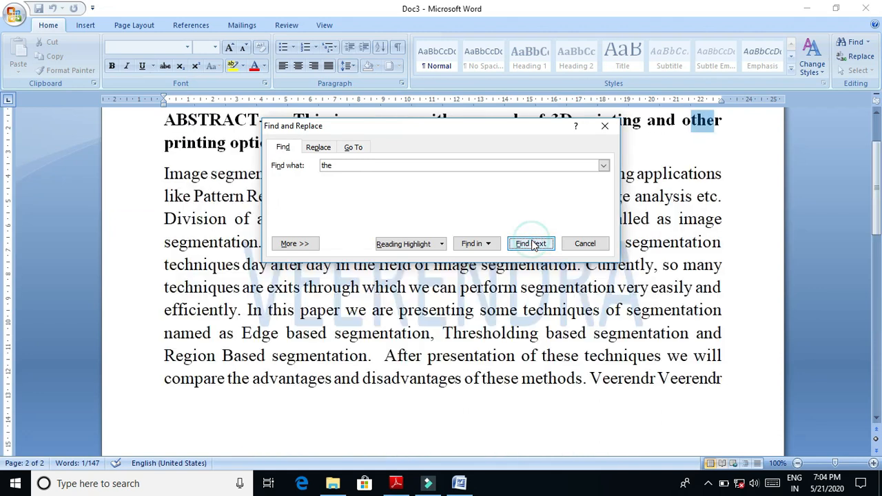
- Change the search term to "The" and step through its matches in the abstract paragraph
left_click(421, 165)
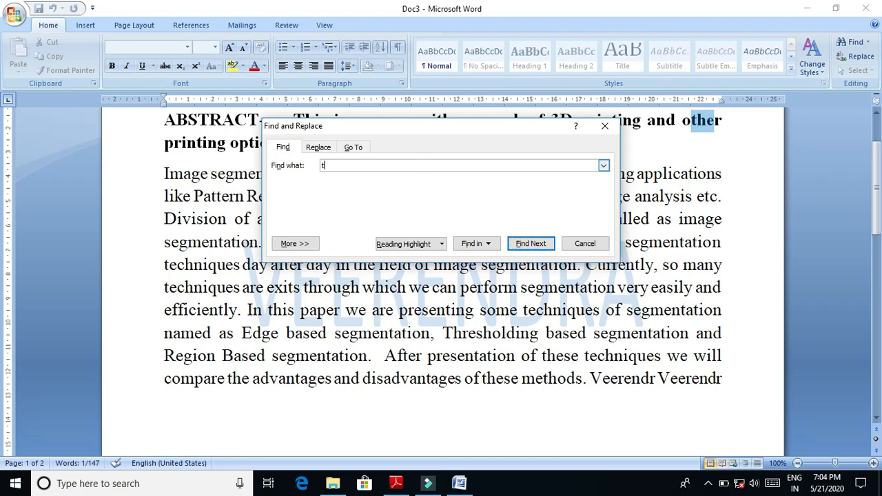
key("BackSpace")
type("Th")
left_click(531, 243)
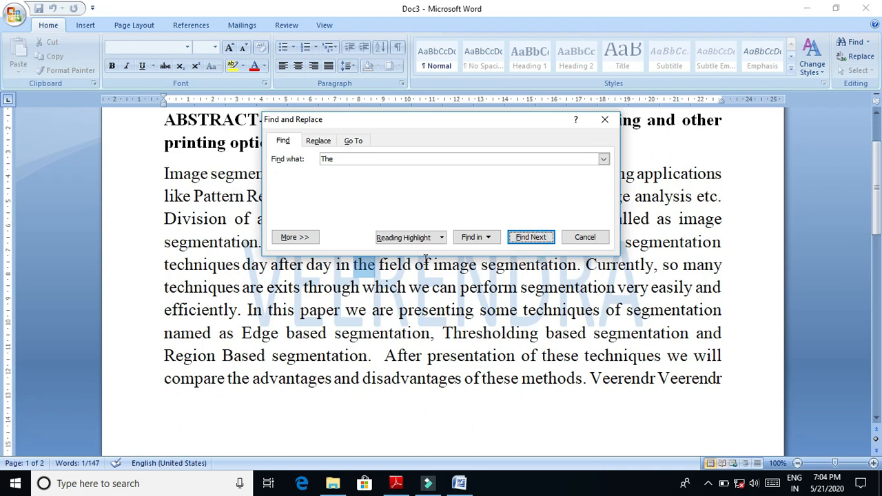
left_click(529, 241)
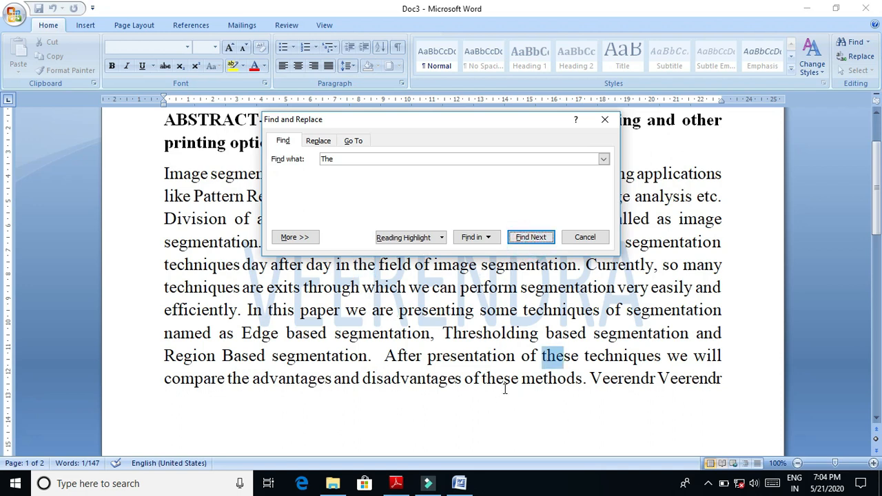
- Search the document for "image" instead and step through its first matches in the abstract
left_click(354, 157)
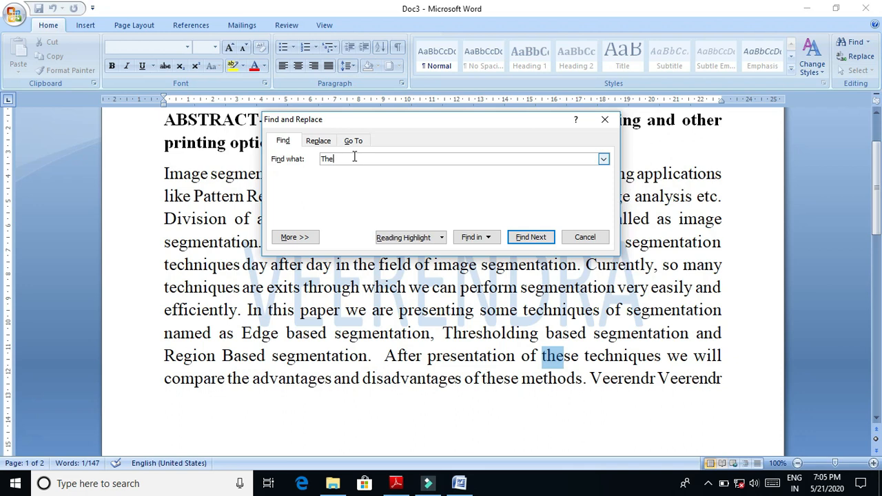
key("BackSpace")
key("BackSpace")
key("BackSpace")
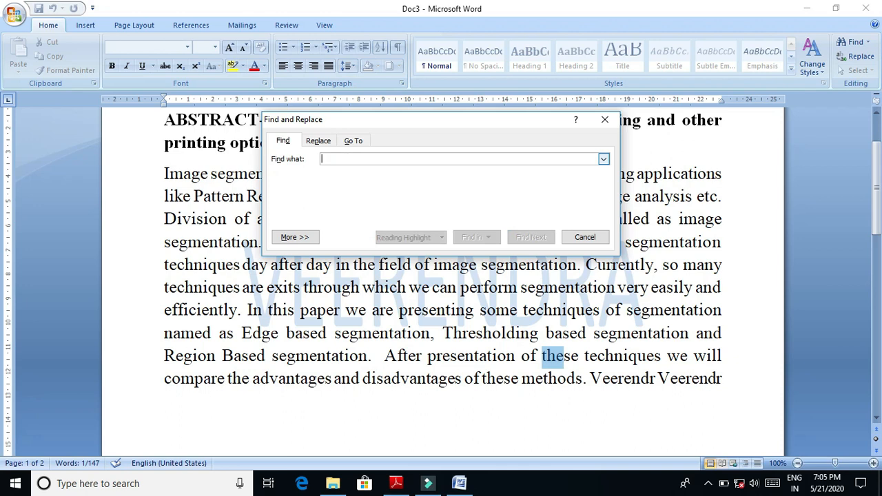
type("image")
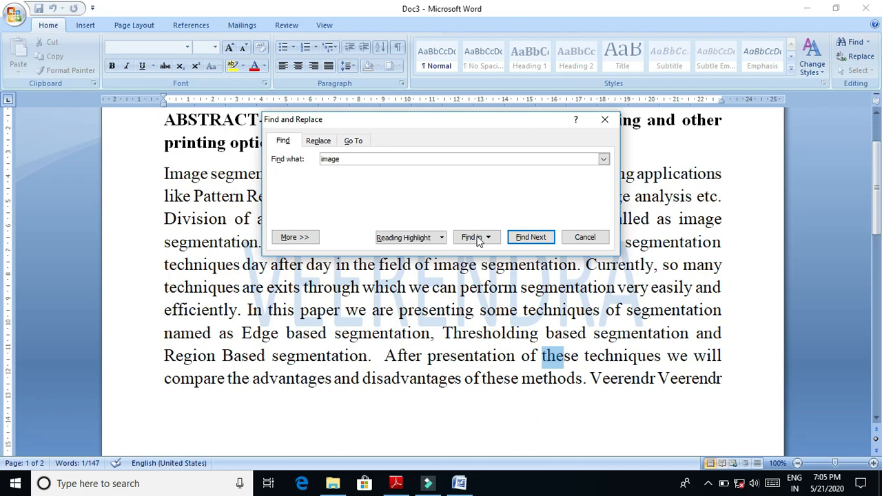
left_click(537, 243)
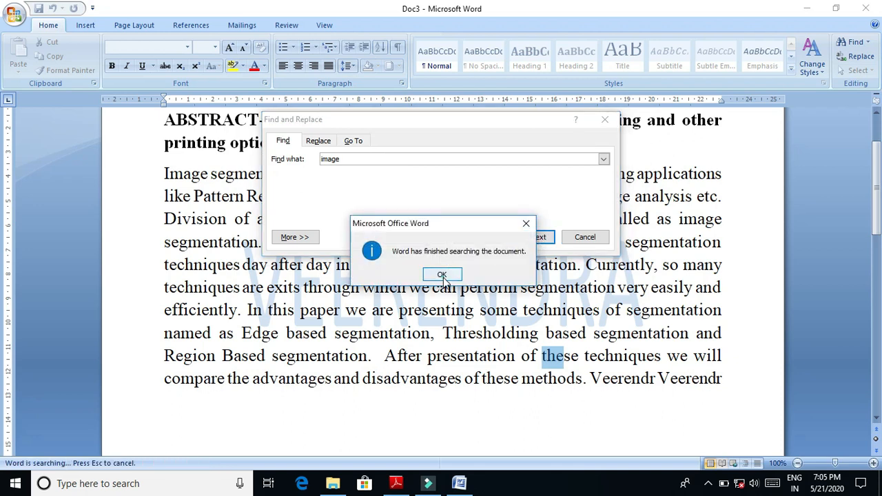
left_click(441, 275)
left_click(531, 243)
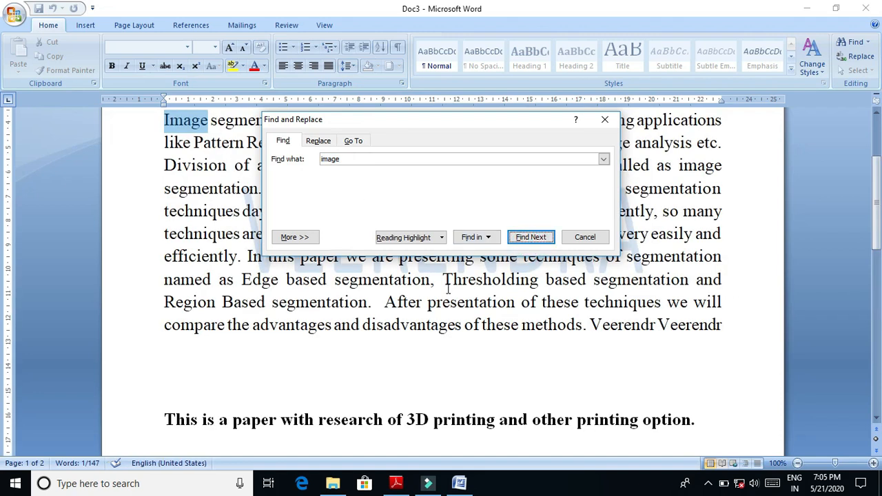
left_click(534, 240)
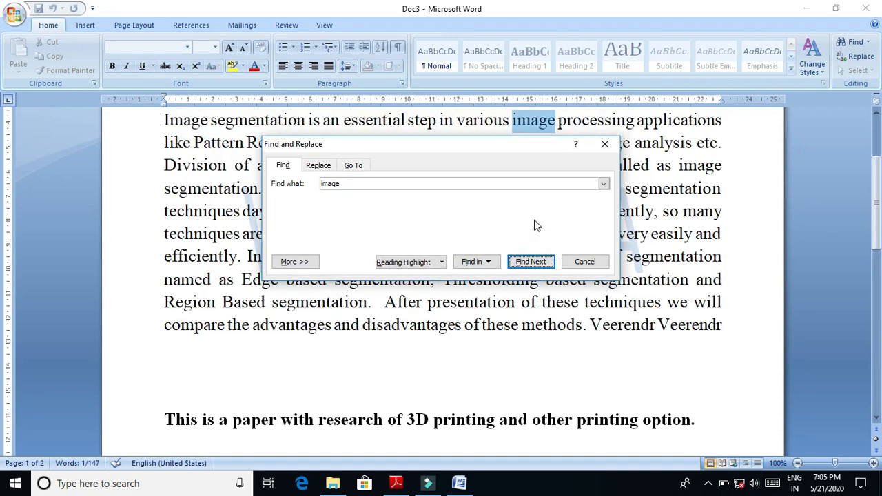
- Step through two more matches of "image" in the abstract and replace the found occurrence with "images"
left_click(547, 263)
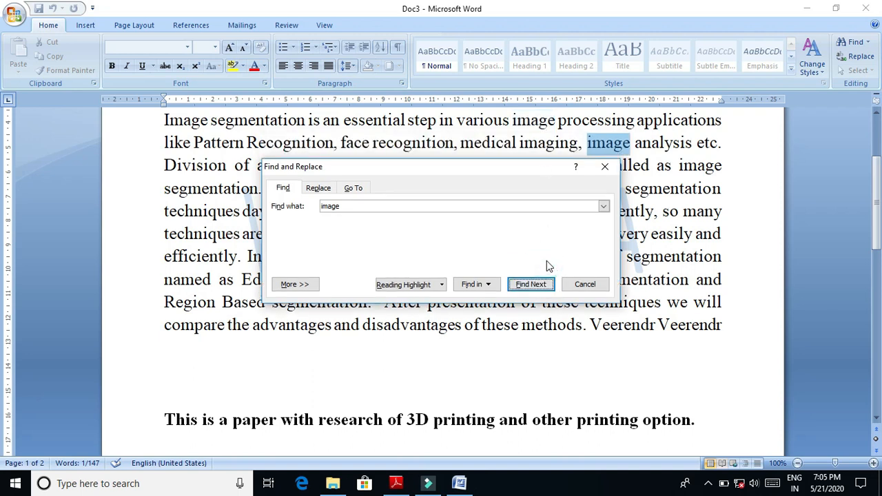
left_click(545, 285)
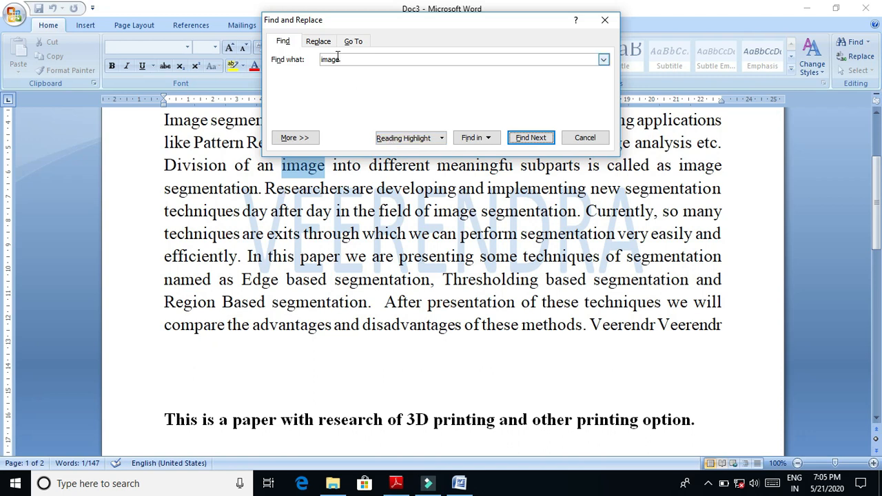
left_click(323, 42)
left_click(349, 101)
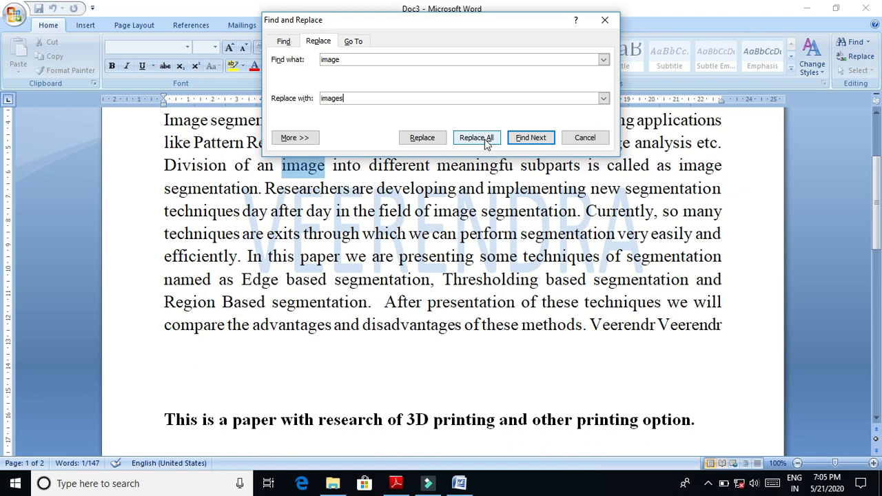
left_click(435, 142)
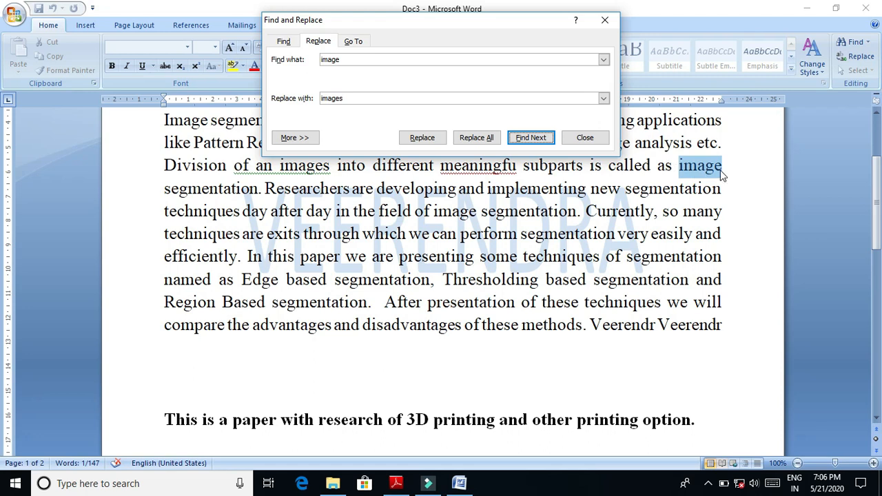
- Replace all occurrences of "image" with "images" and close Find and Replace
left_click(491, 139)
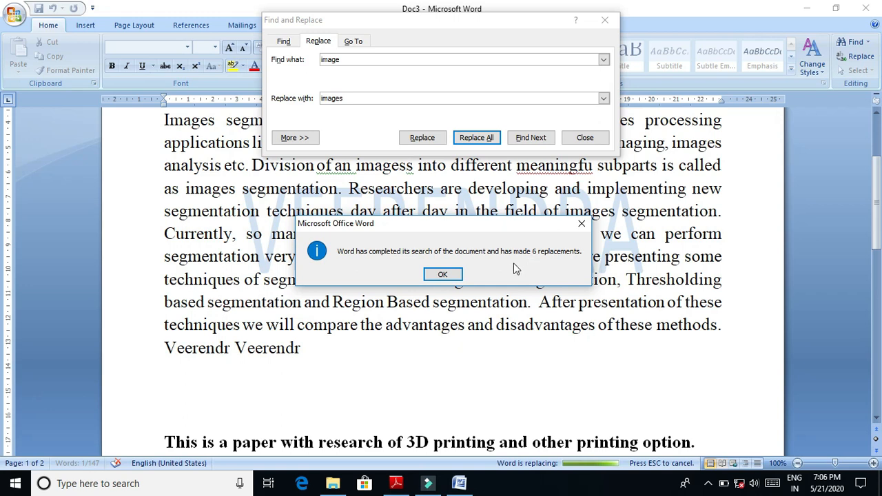
left_click(441, 275)
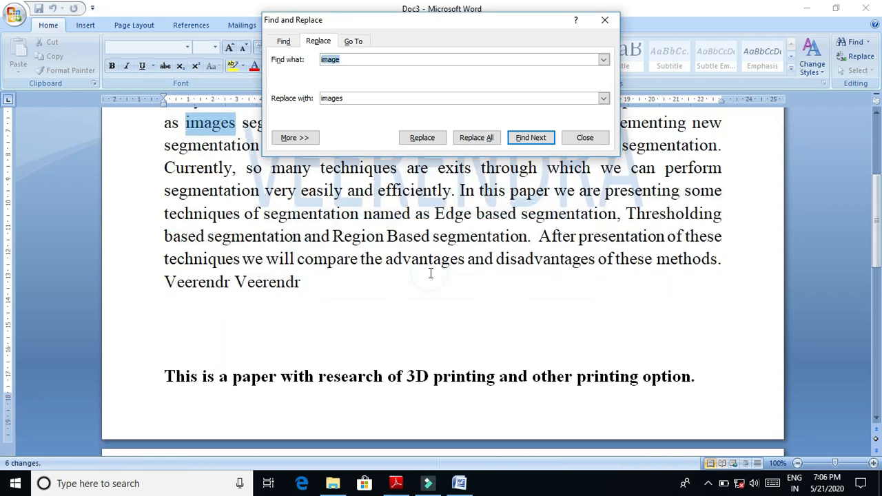
left_click(585, 138)
- Examine the replaced words throughout the abstract paragraph
left_click(208, 110)
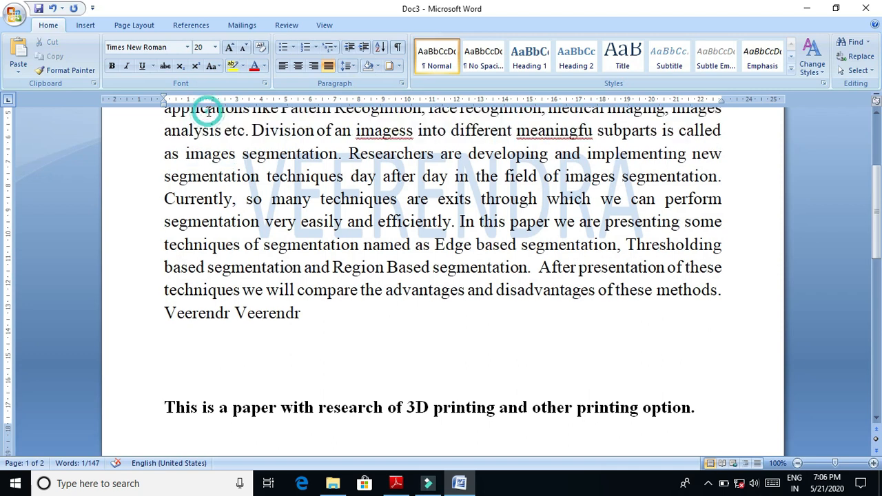
left_click(584, 178)
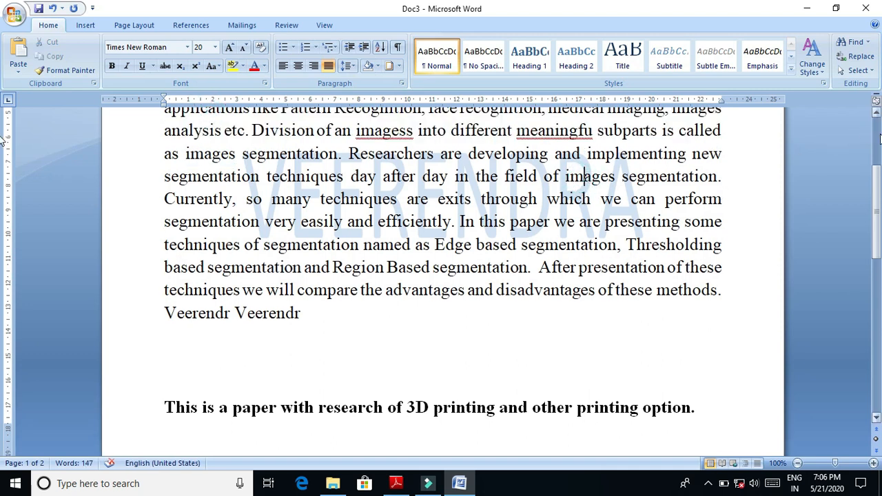
scroll(569, 208, "up", 3)
left_click(207, 233)
left_click(586, 260)
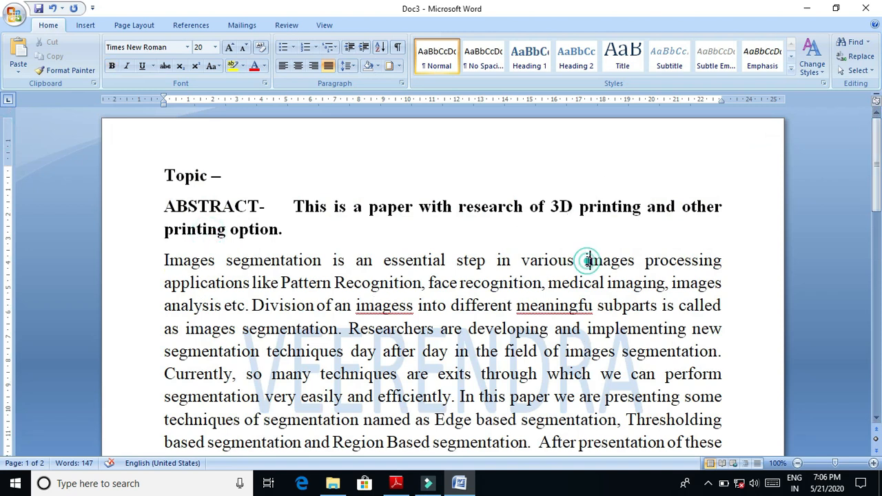
left_click(378, 320)
- Remove bold from the ABSTRACT heading line and make it italic and underlined
left_click_drag(165, 206, 257, 235)
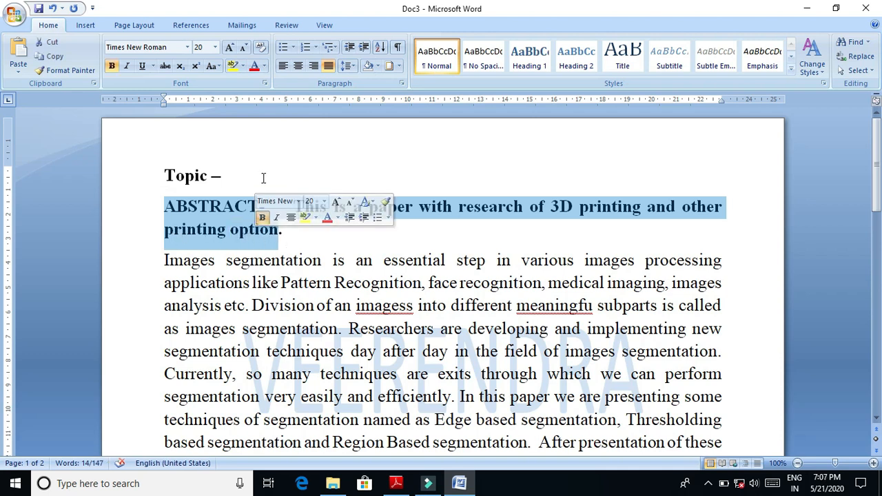
left_click(111, 66)
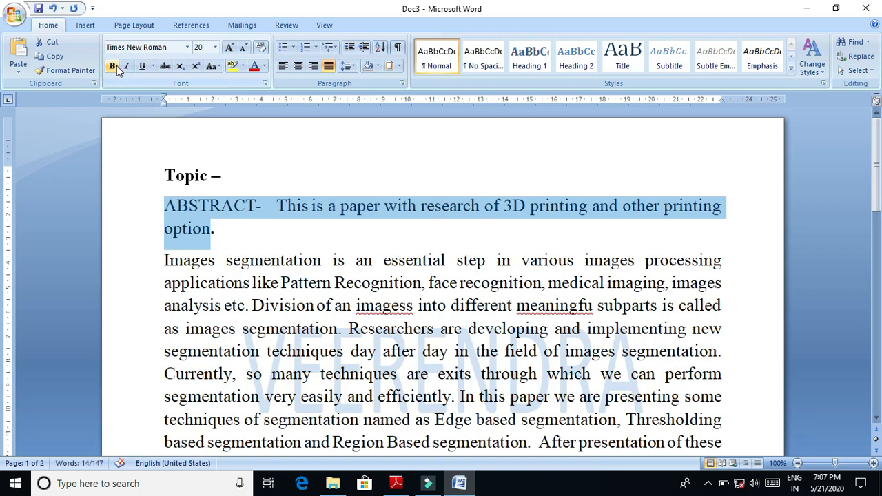
left_click(126, 67)
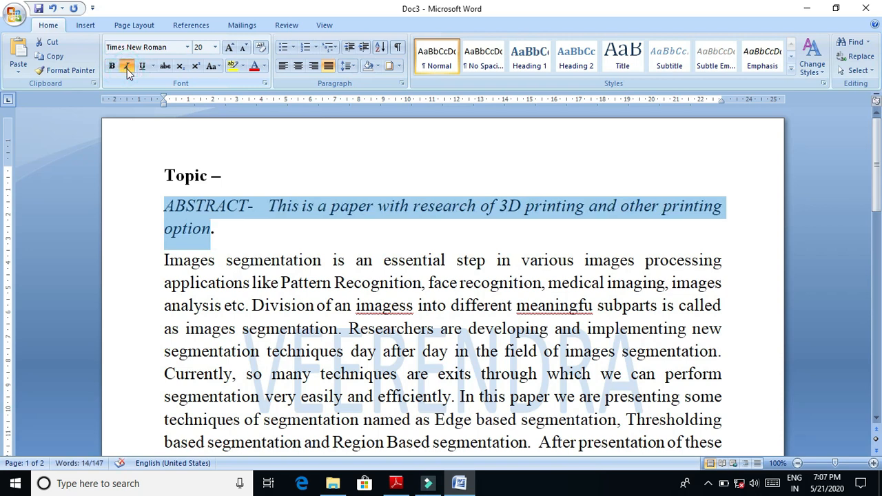
left_click(144, 70)
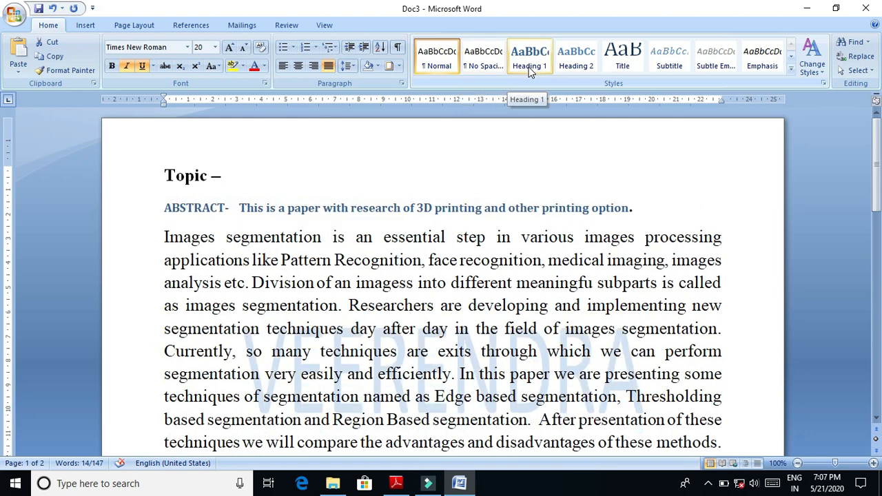
- Try the Heading 1, Heading 2 and Heading 3 styles on the ABSTRACT heading line
left_click(529, 71)
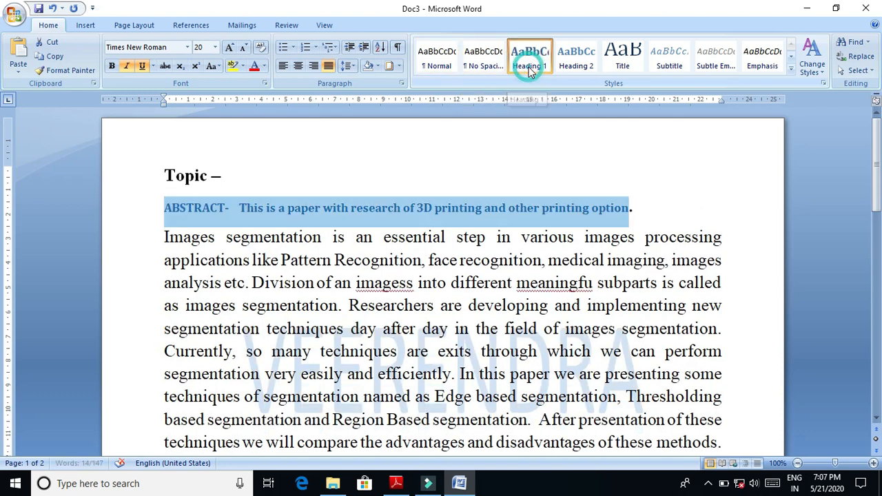
left_click(573, 63)
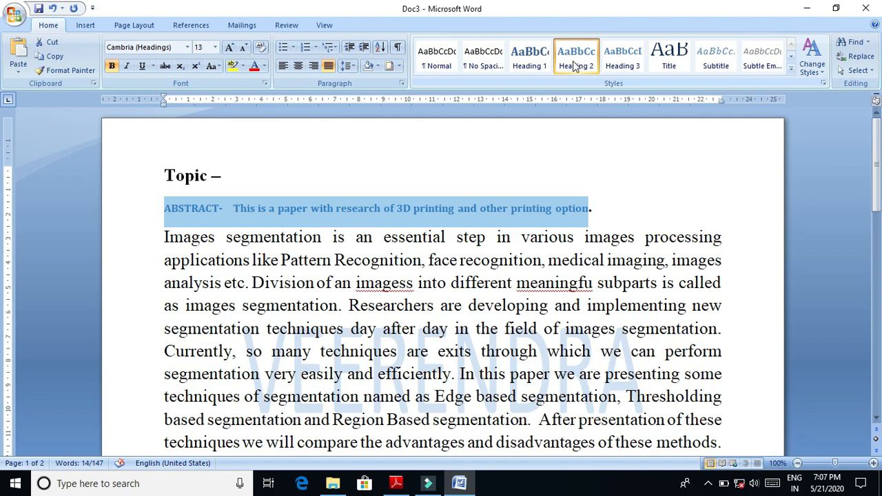
left_click(620, 59)
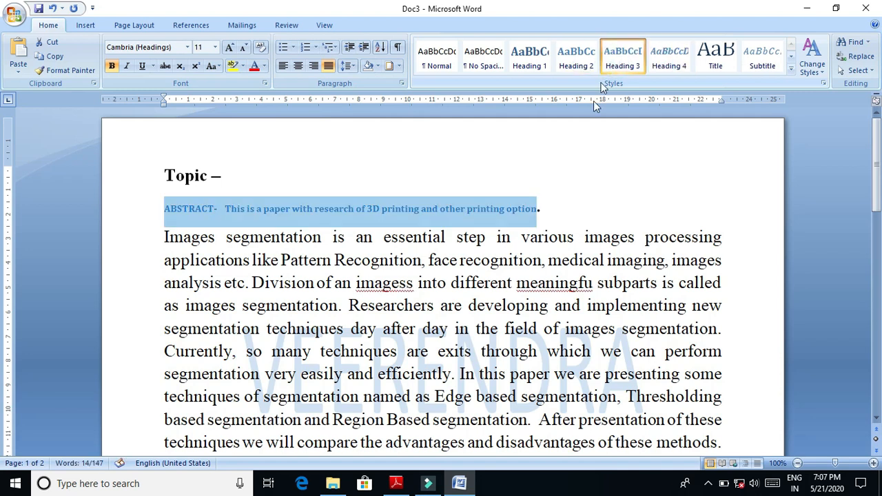
- Look through the style sets offered for the document without choosing one
left_click(823, 73)
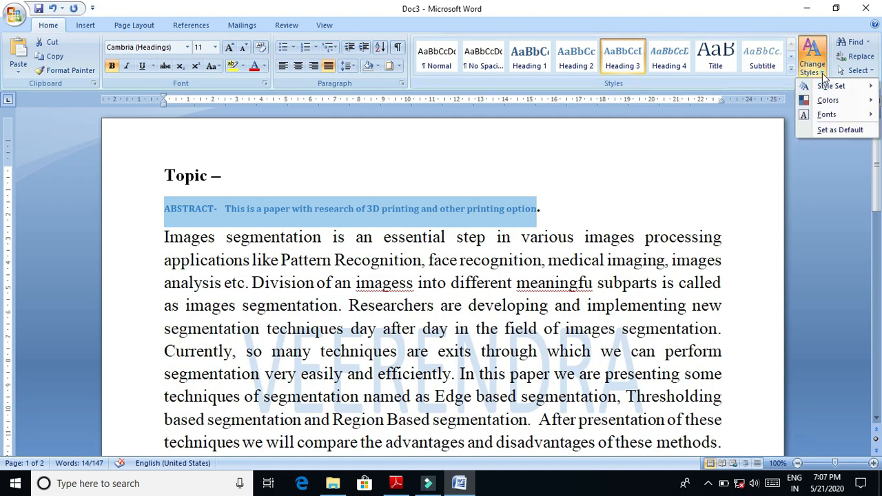
mouse_move(827, 91)
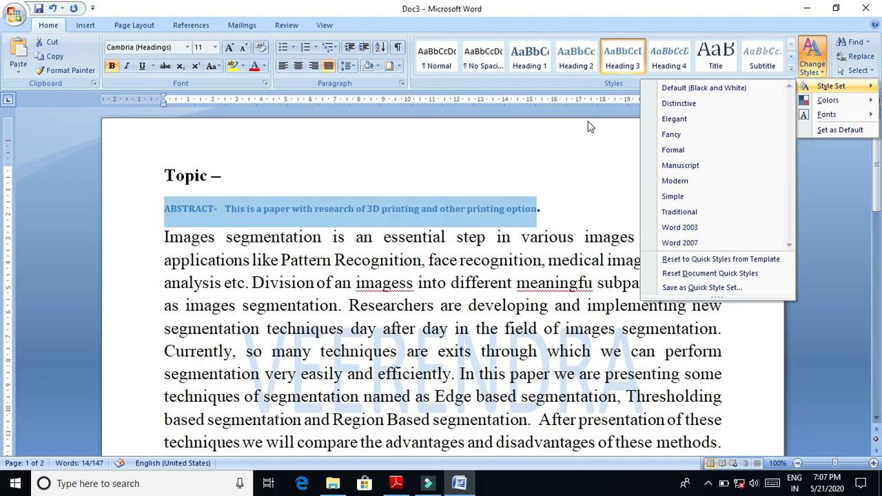
left_click(585, 147)
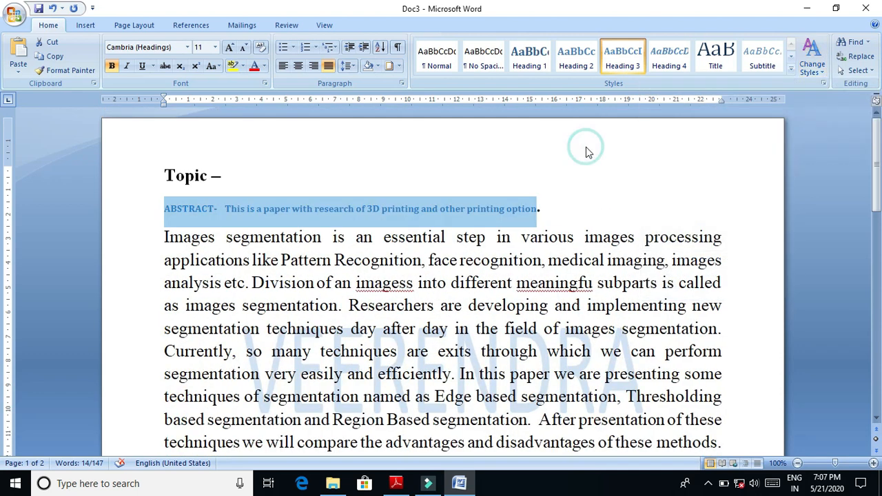
- Apply the Normal style to the ABSTRACT heading line and set its font to Times New Roman, size 22
left_click(444, 57)
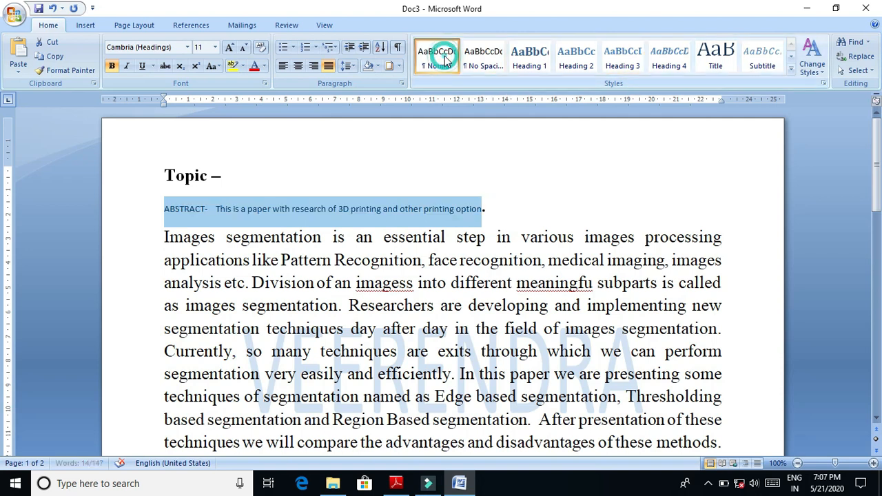
left_click(230, 48)
left_click(230, 47)
left_click(230, 48)
left_click(230, 48)
left_click(230, 47)
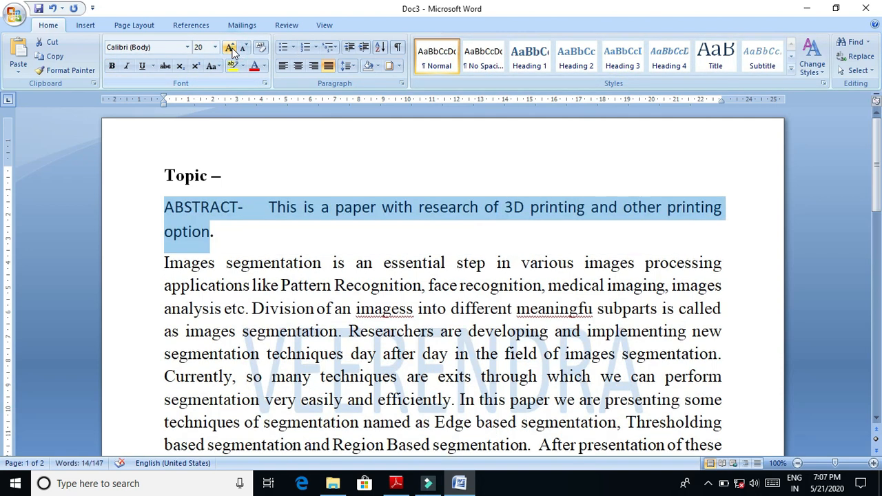
left_click(230, 48)
left_click(187, 47)
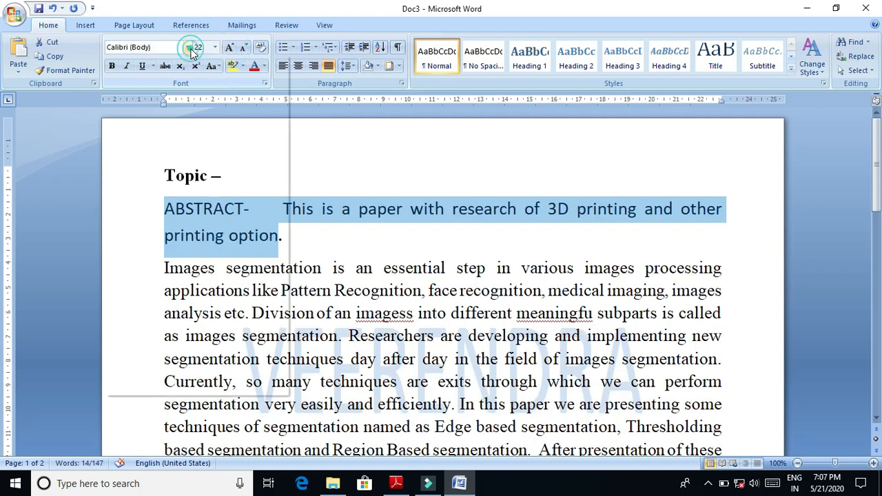
left_click(166, 152)
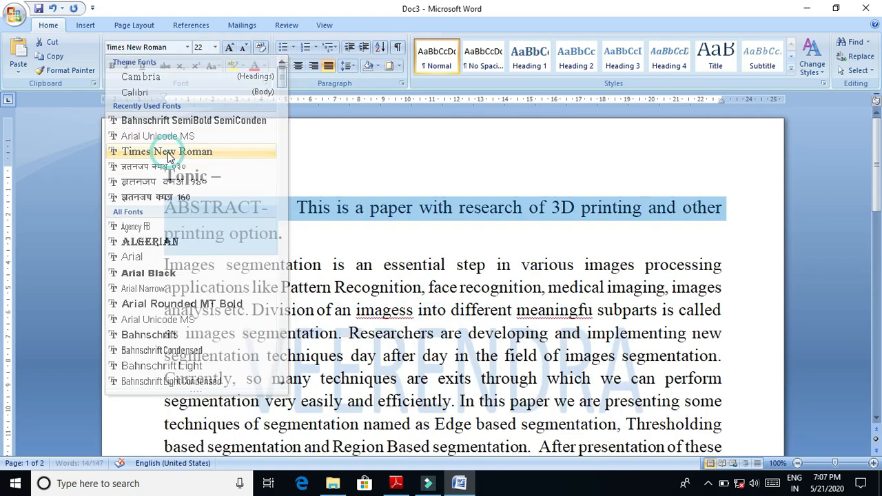
- Highlight the ABSTRACT heading line in yellow and choose red as the font colour
left_click(232, 66)
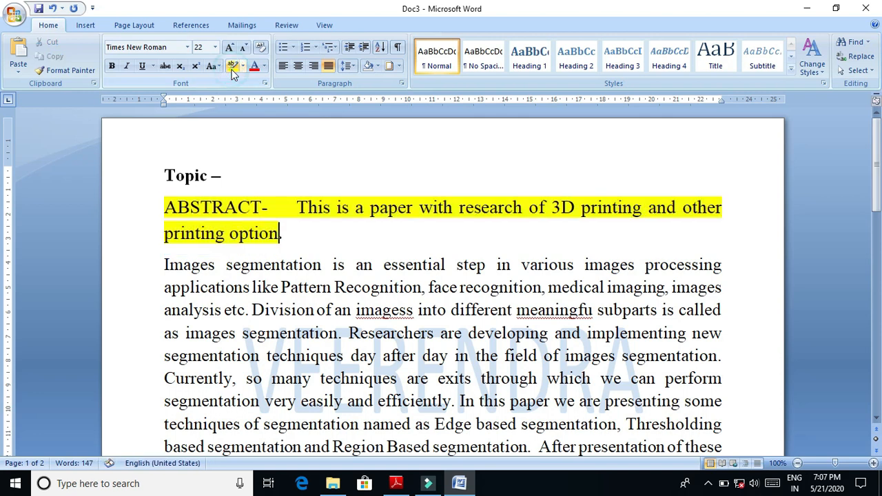
left_click(264, 66)
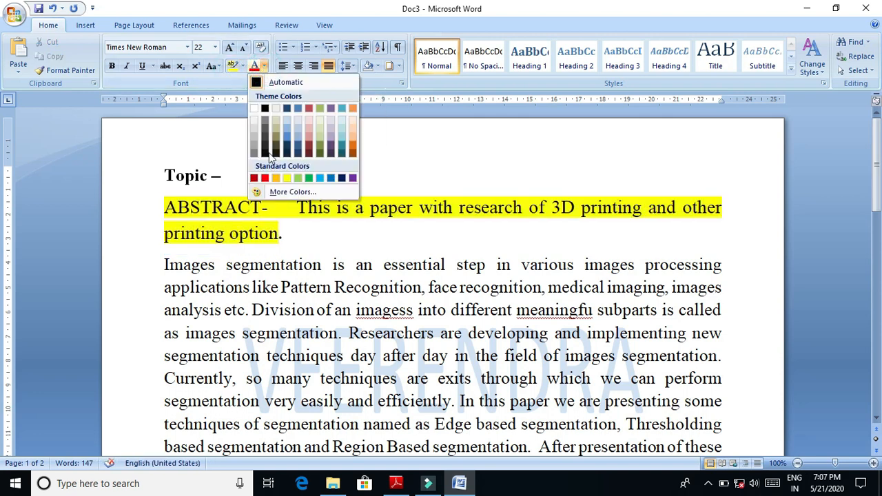
left_click(264, 179)
- Try centre and right alignment on the Topic line, and set it back to justified
left_click(283, 166)
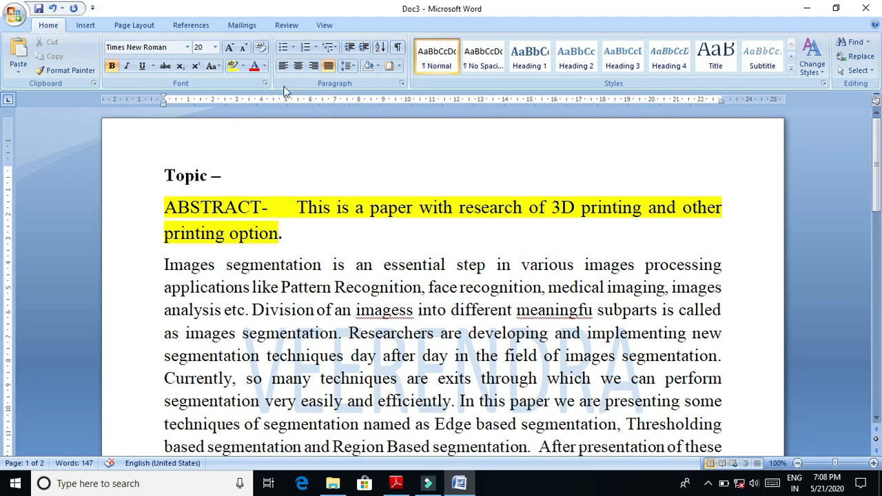
left_click(300, 64)
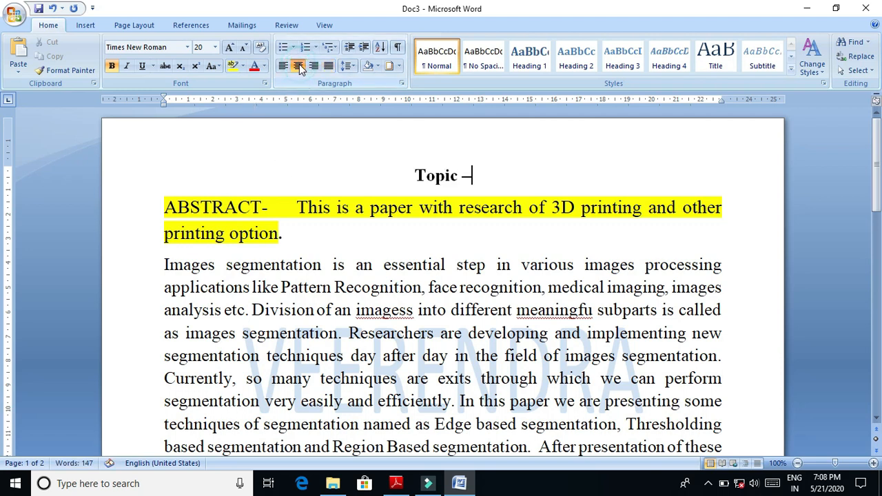
left_click(311, 68)
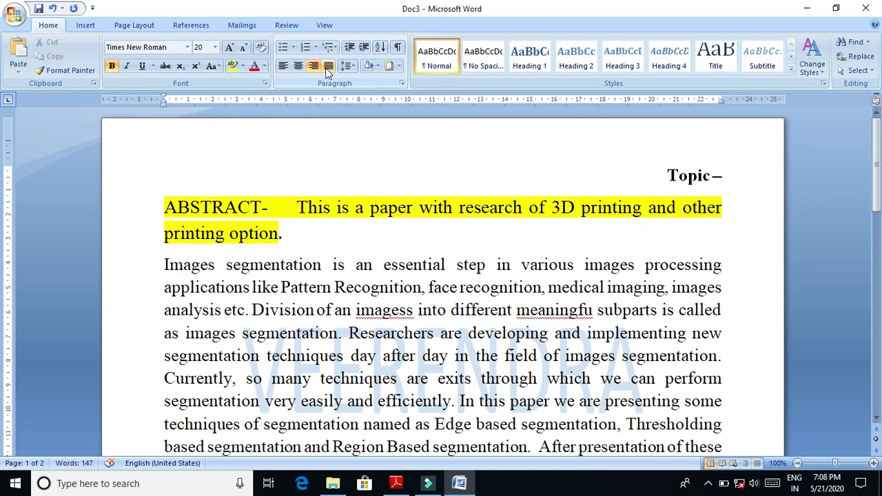
left_click(327, 67)
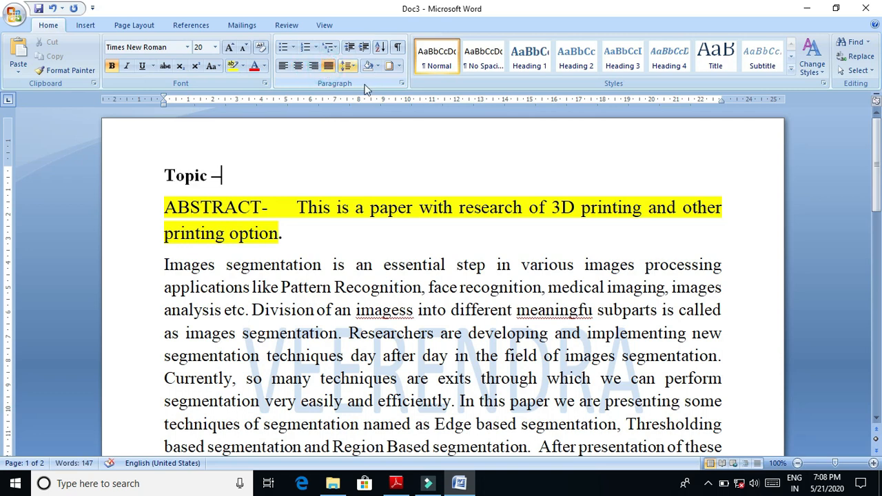
- Shade the Topic line dark olive green and the abstract paragraph light blue
left_click(379, 66)
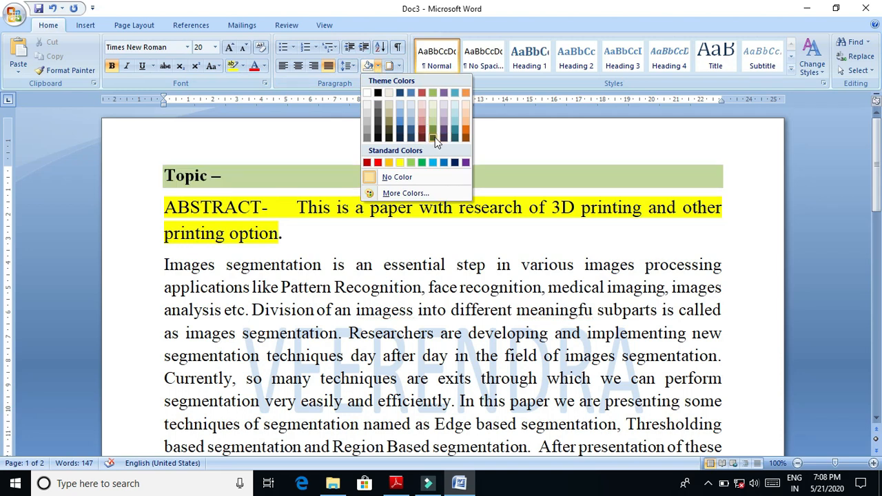
left_click(433, 127)
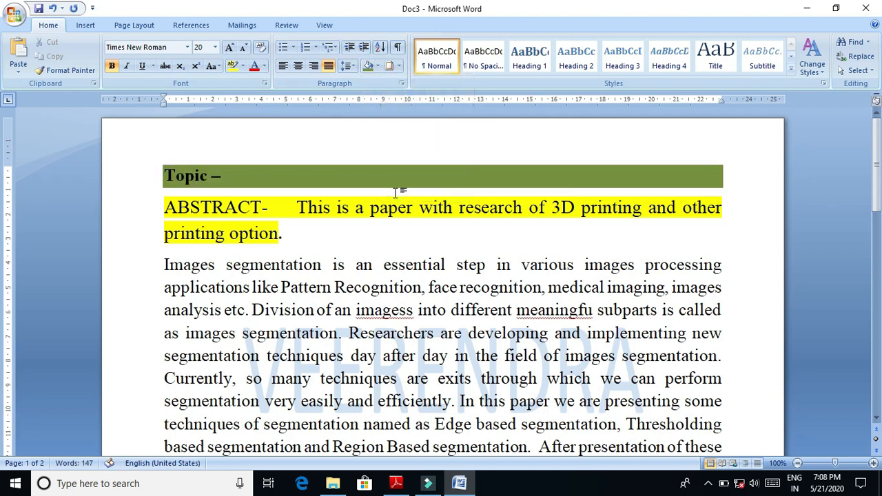
left_click_drag(168, 267, 720, 356)
left_click(720, 356)
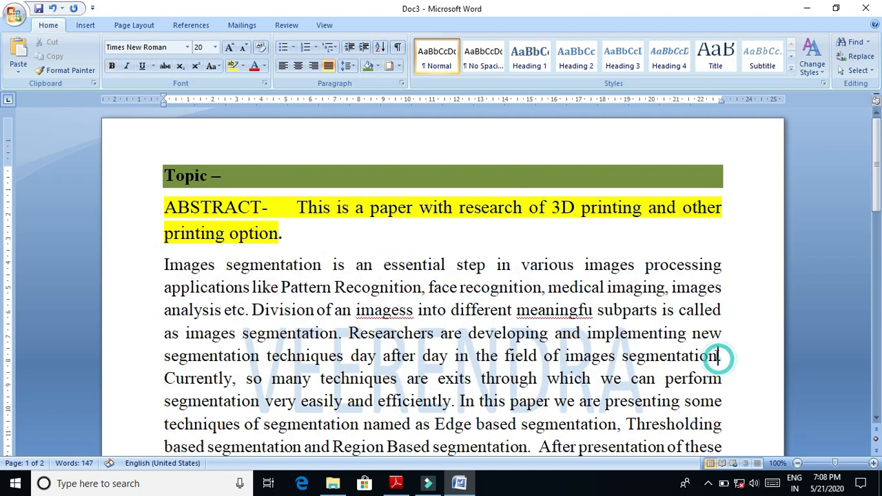
left_click(377, 66)
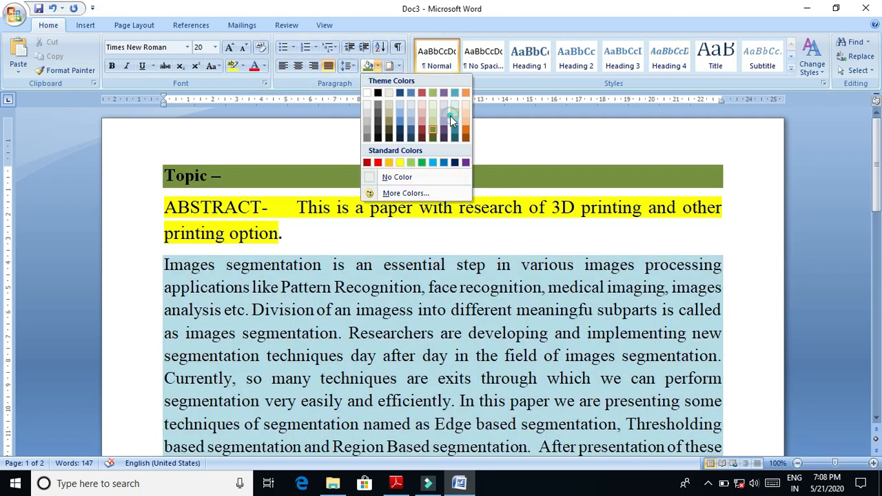
left_click(451, 114)
left_click(551, 236)
- Make the opening of the abstract paragraph bold, from "Images segmentation" through "implementing new segmentation"
left_click_drag(876, 172, 876, 207)
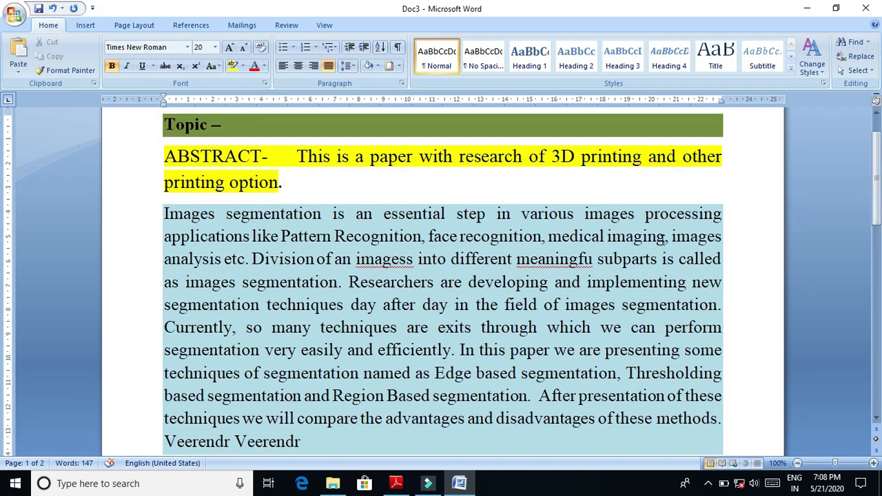
left_click(555, 281)
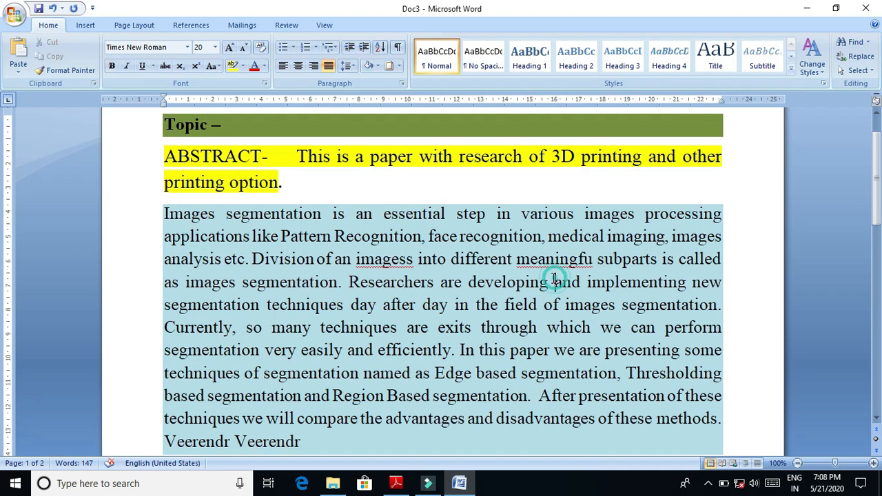
left_click_drag(164, 214, 266, 304)
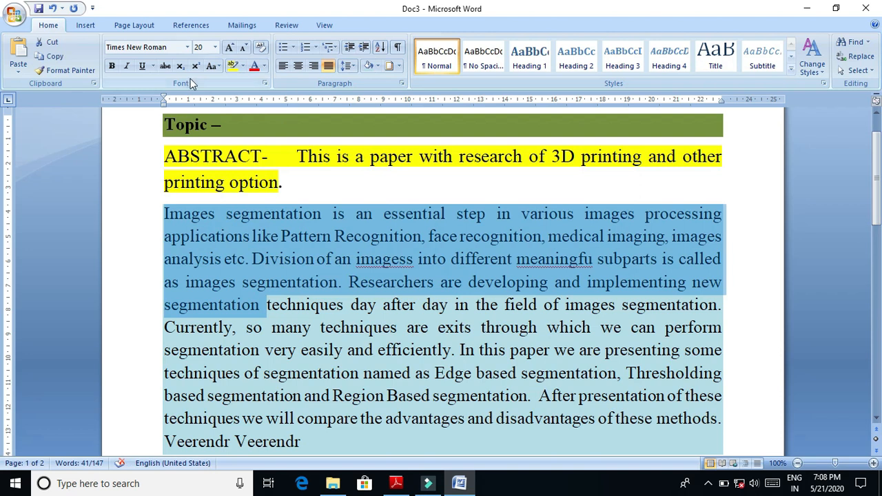
left_click(114, 69)
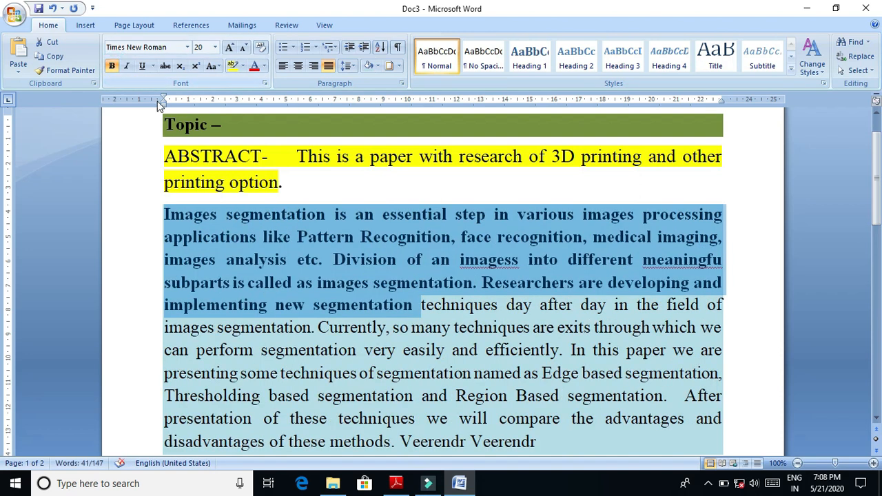
- Underline and italicise the passage from "very easily and efficiently" to "named as", and colour its text red
left_click_drag(365, 350, 532, 381)
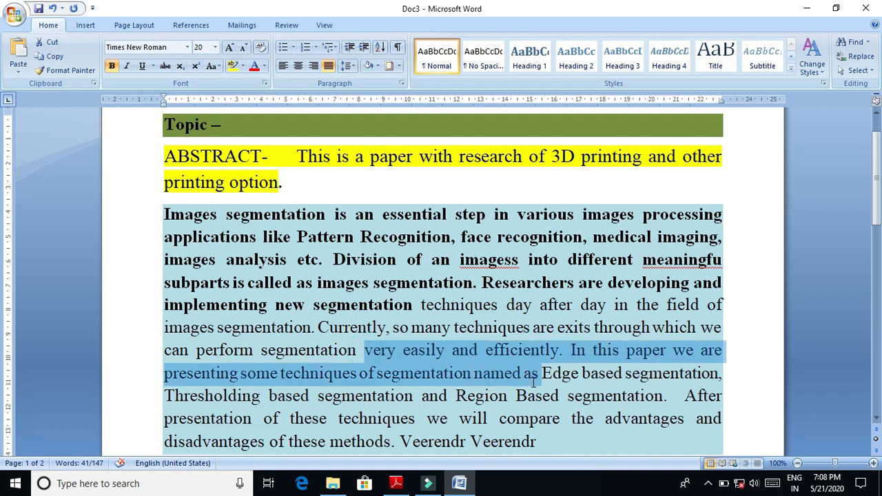
left_click(141, 67)
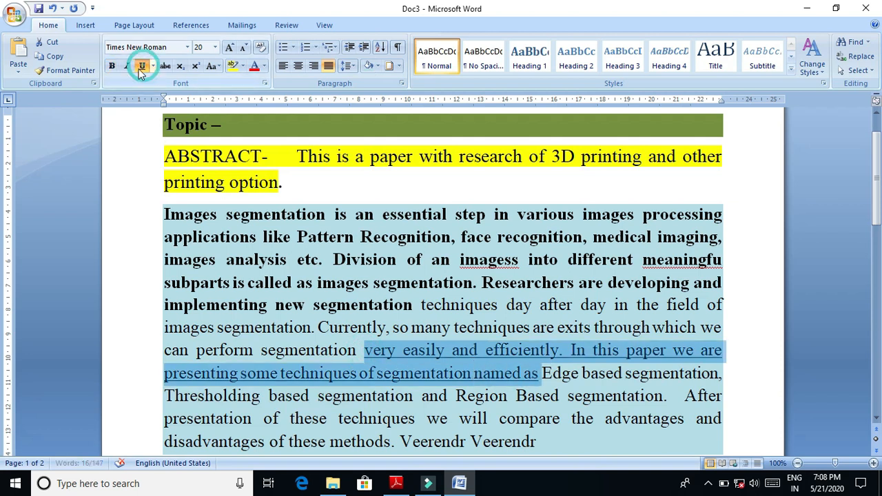
left_click(127, 68)
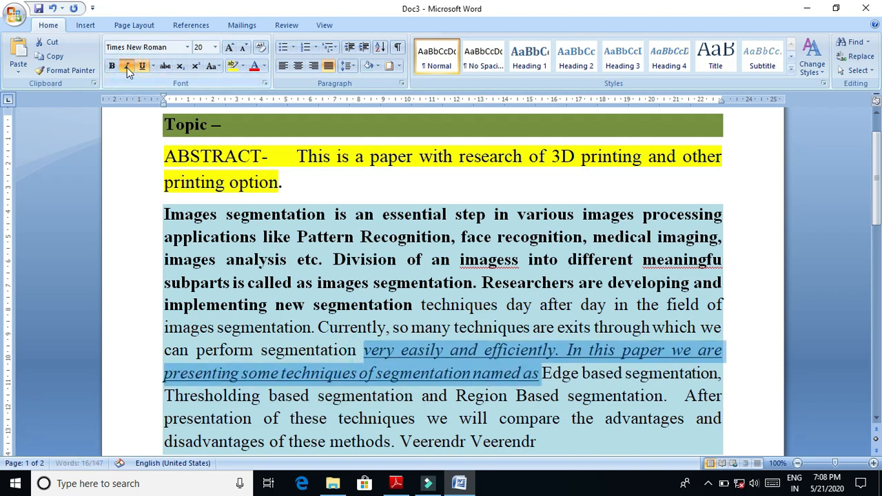
left_click(266, 64)
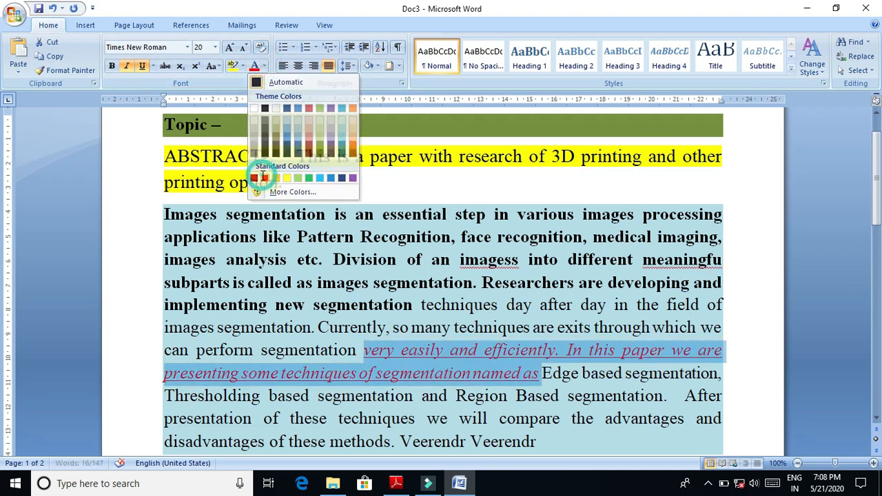
left_click(263, 177)
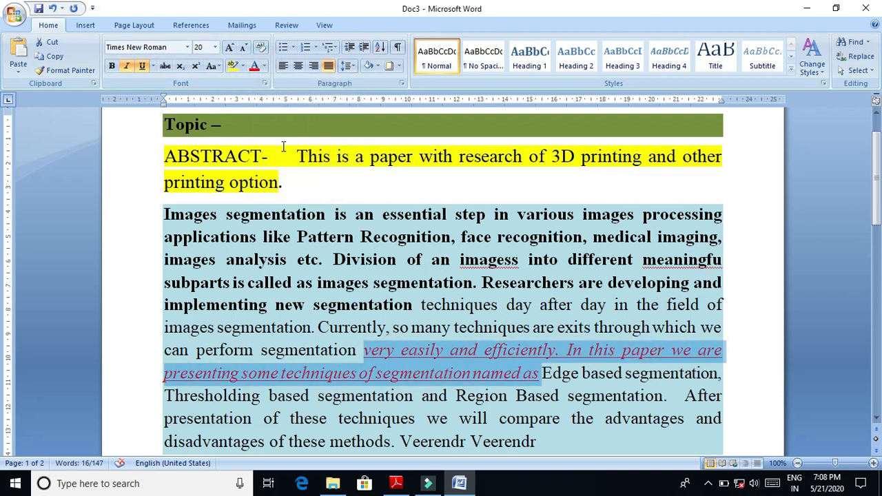
- Enlarge the red italic passage to size 24 and move it in front of "can perform segmentation"
left_click(229, 47)
left_click(230, 47)
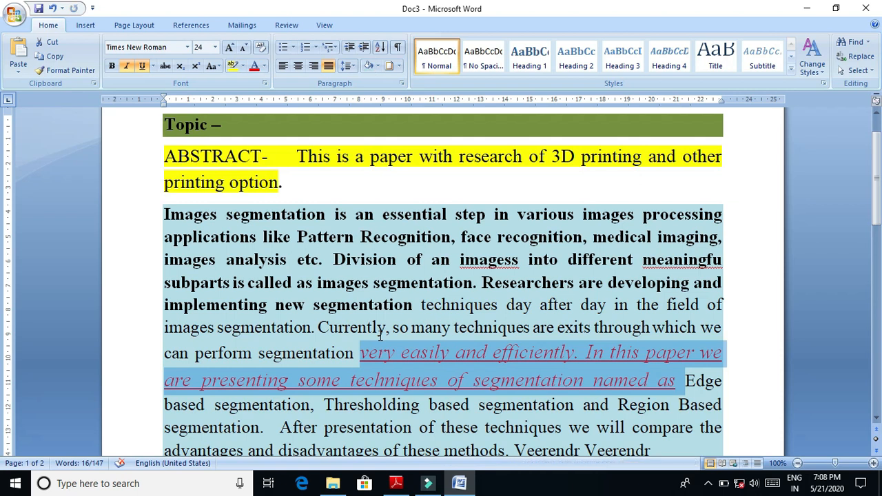
left_click_drag(551, 385, 731, 332)
left_click(732, 332)
- Add two blank lines at the end of the document and return to the empty line below the abstract paragraph
left_click_drag(877, 179, 734, 296)
left_click(732, 287)
key("Return")
key("Return")
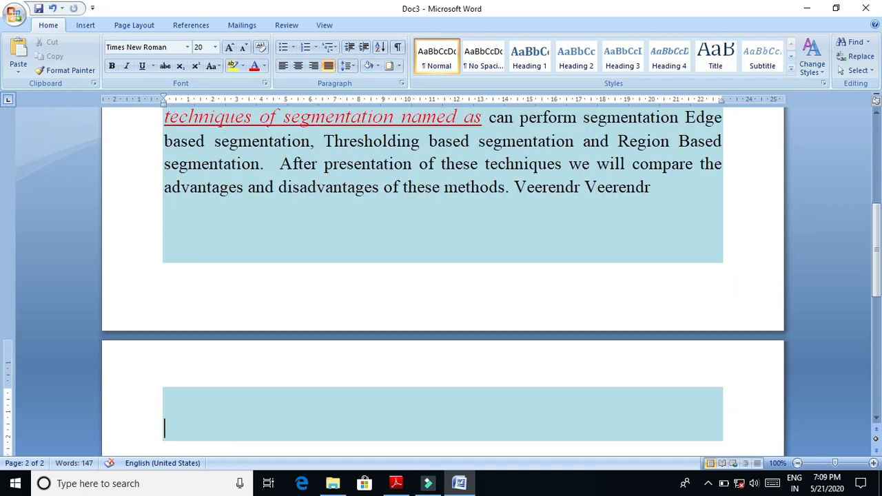
key("Up")
key("Up")
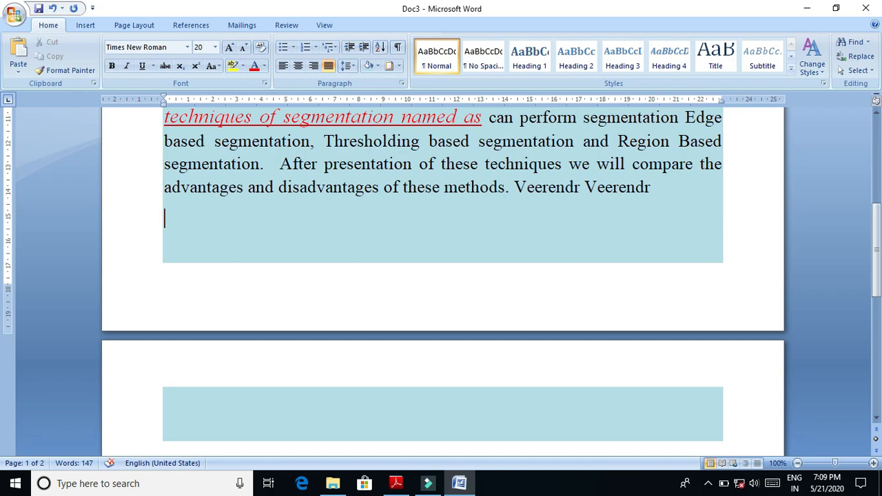
- Create a bulleted list below the abstract with the entries Jhjkhjjhjhhj, Gfsgafg, Fgslfdgkdflg, Fdgl;dfkgld, Fdl;gkfdgkdfs and dflgkdfslg
left_click(284, 49)
type("jhjkhjjhjhhj")
key("Return")
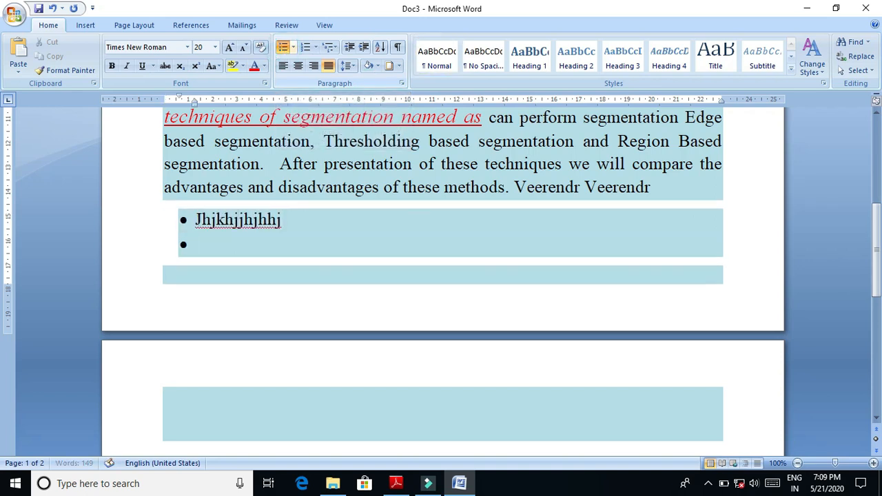
type("gfsgafg")
key("Return")
type("fgslfdgkdflg")
key("Return")
type("fdgl;dfkgld")
key("Return")
type("fdl;gkfdgkdfs")
key("Return")
type("dflgkdfslg")
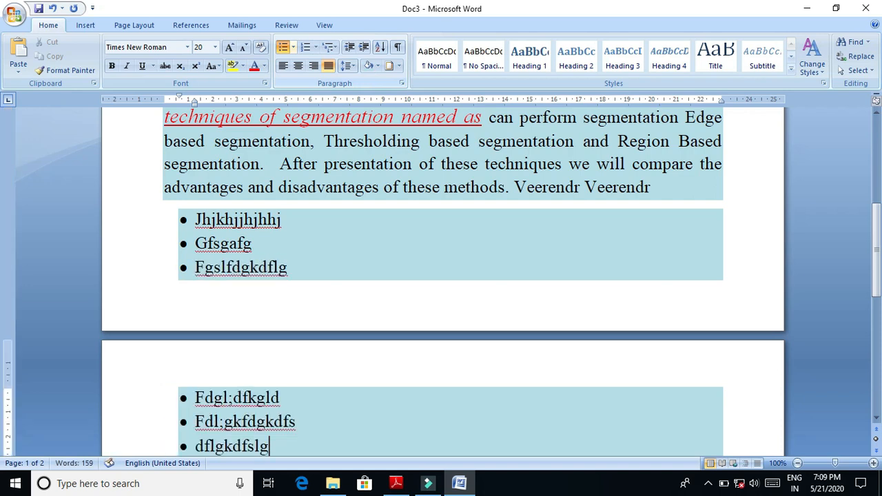
left_click(247, 214)
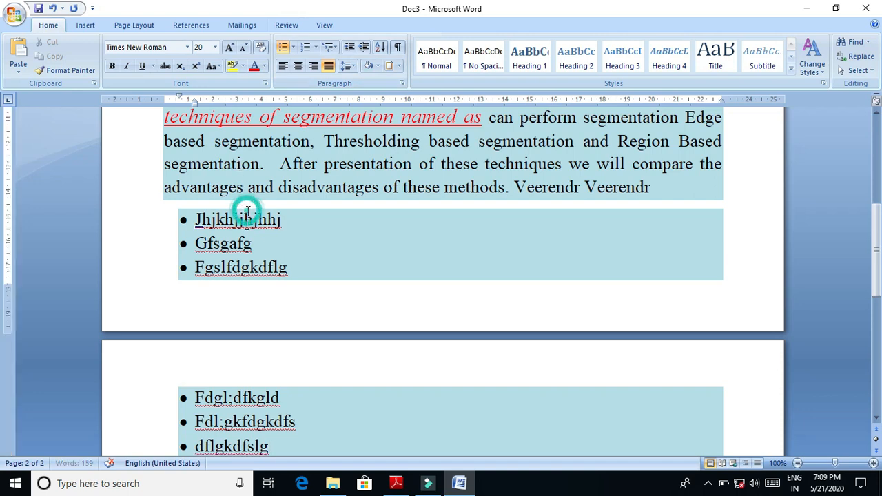
left_click(245, 247)
left_click(245, 276)
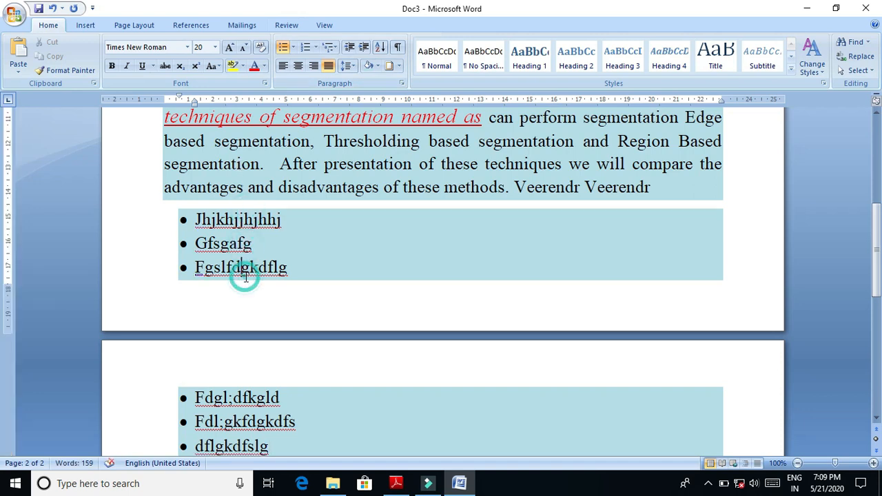
left_click(248, 396)
left_click(256, 425)
left_click(263, 442)
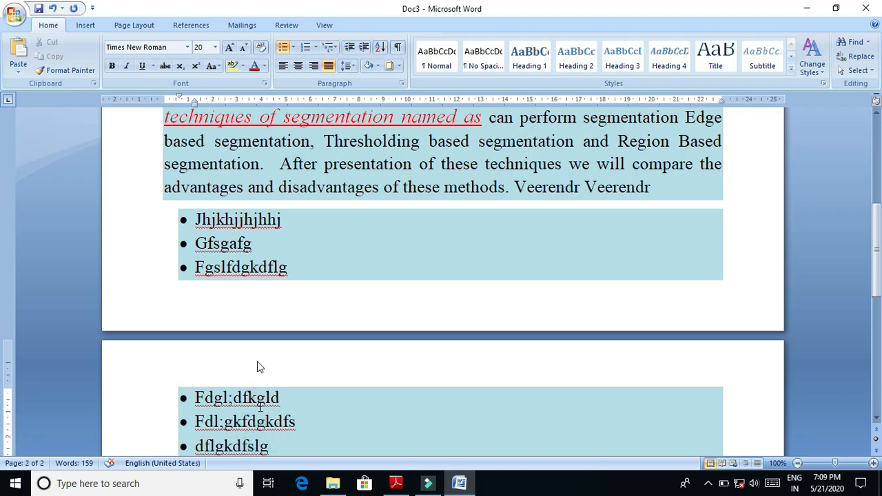
- Review the numbering formats, list levels and line spacing options available for the bulleted list without applying any
left_click(216, 220)
left_click(315, 47)
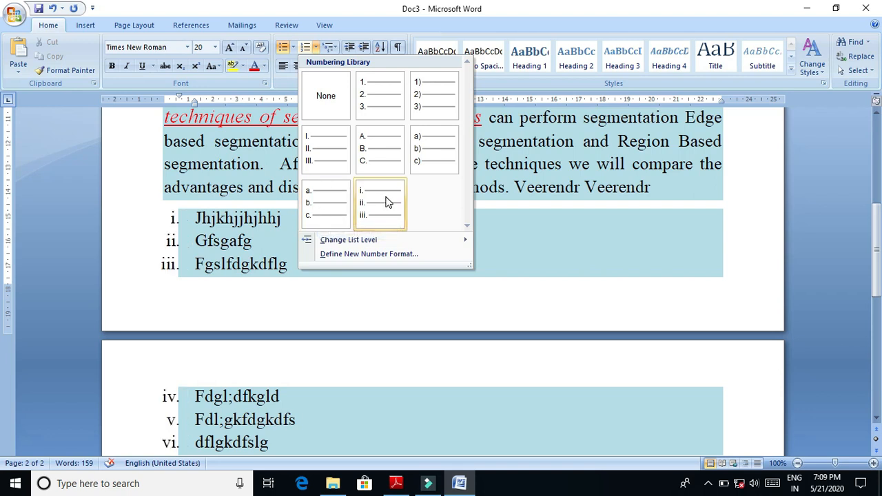
mouse_move(357, 241)
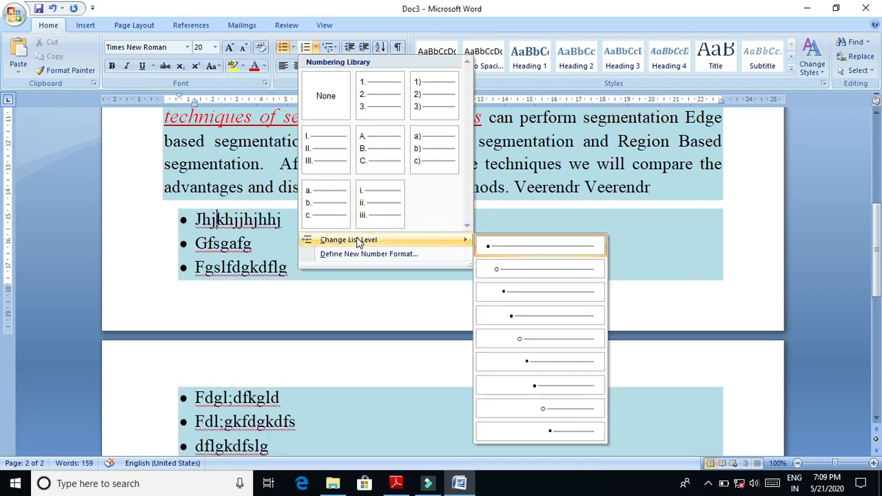
left_click(463, 247)
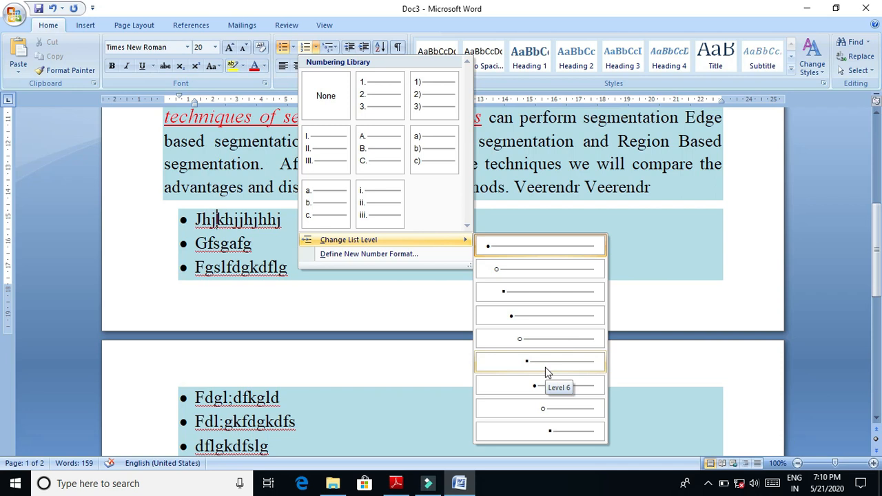
left_click(667, 239)
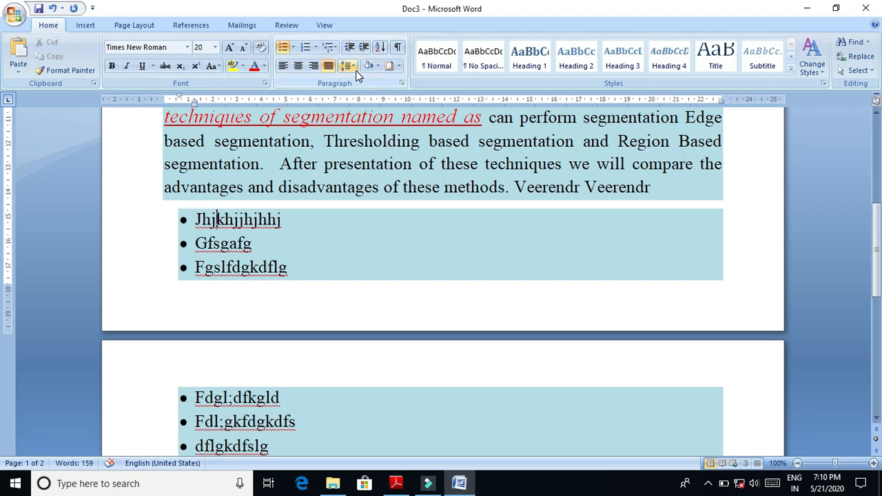
left_click(352, 66)
left_click(298, 219)
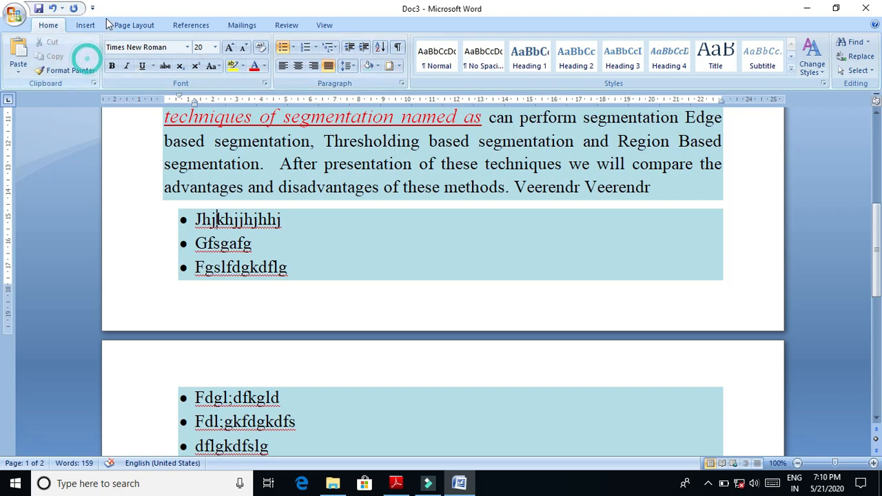
left_click(86, 25)
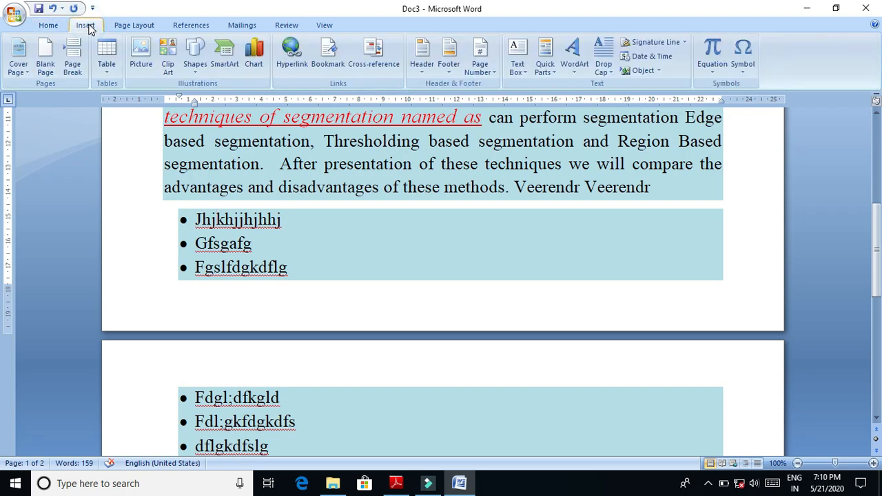
left_click(120, 27)
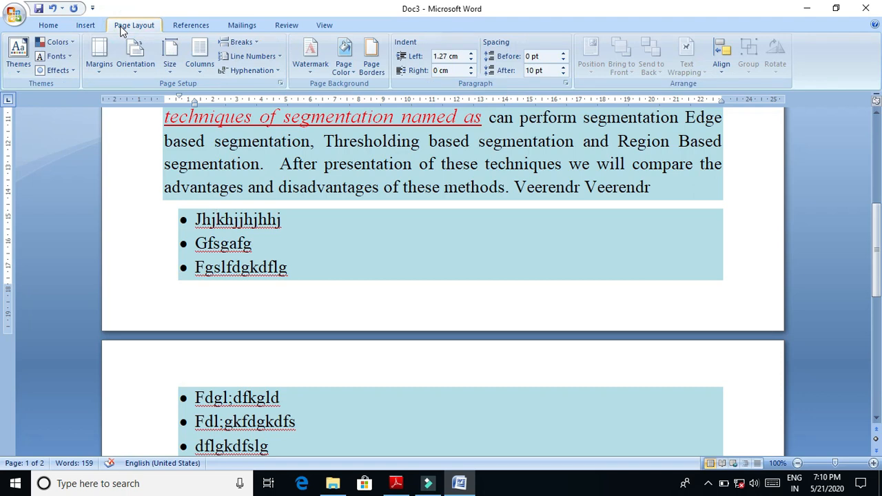
left_click(183, 29)
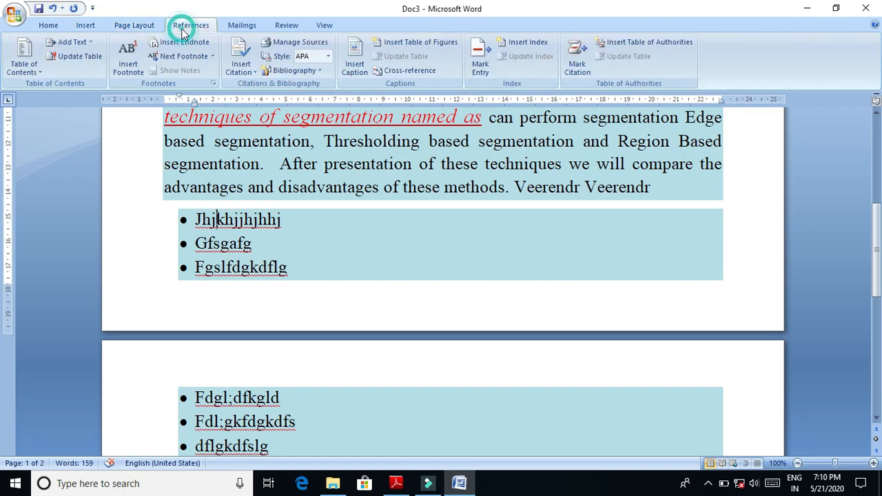
left_click(241, 25)
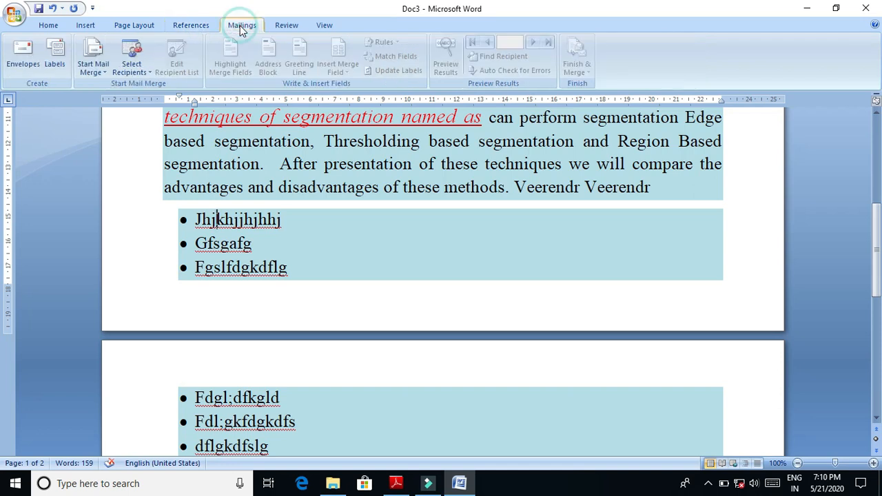
left_click(289, 27)
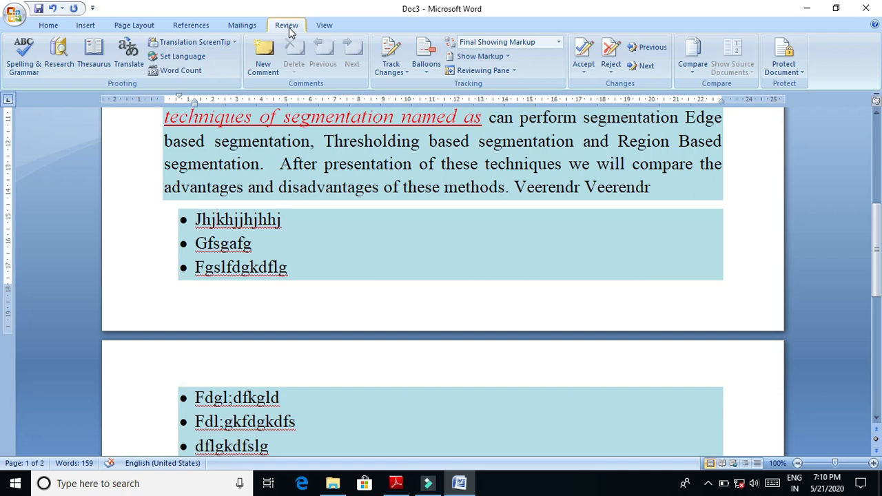
left_click(128, 27)
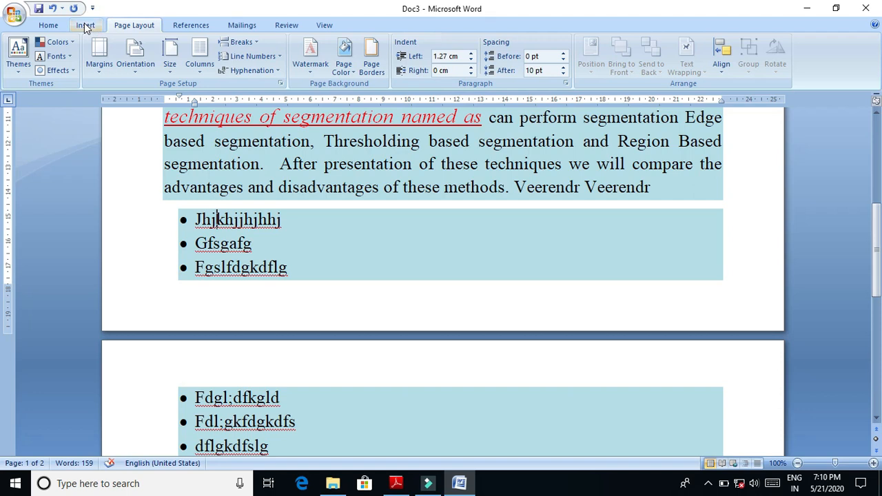
left_click(86, 26)
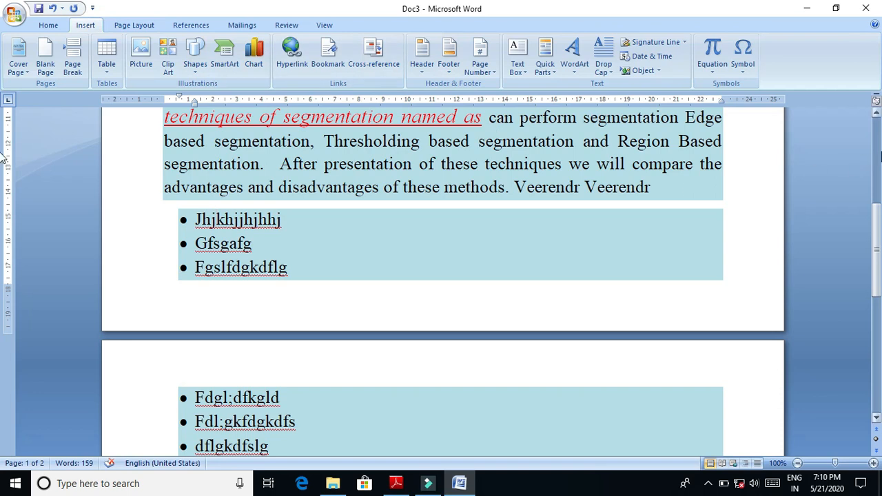
- Indent the first line of the abstract paragraph by two indent steps, before "Images segmentation"
left_click(879, 157)
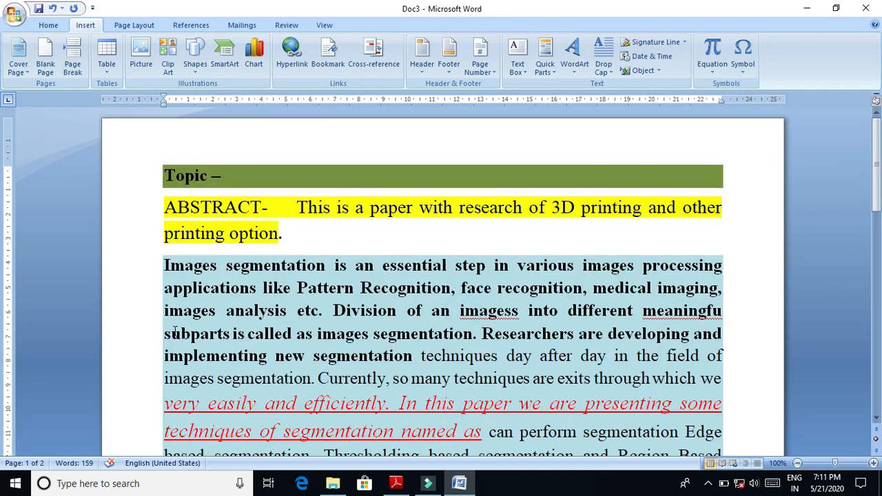
left_click(167, 264)
left_click(164, 263)
key("Tab")
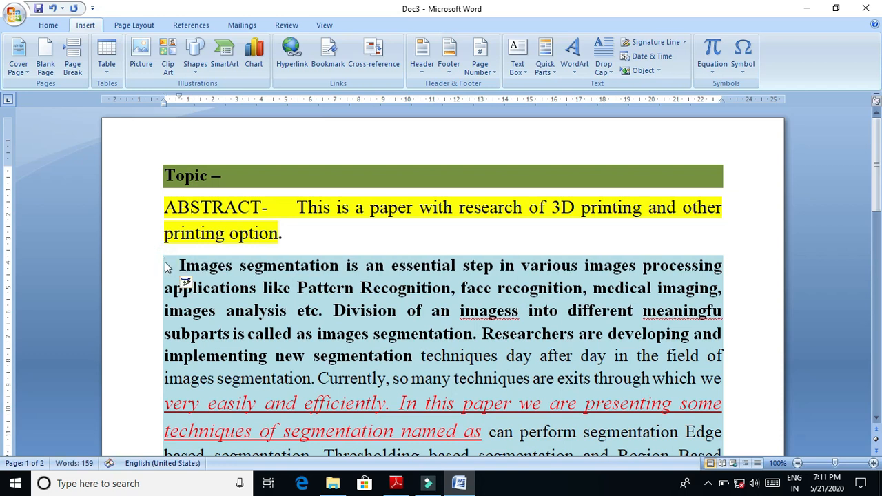
key("Tab")
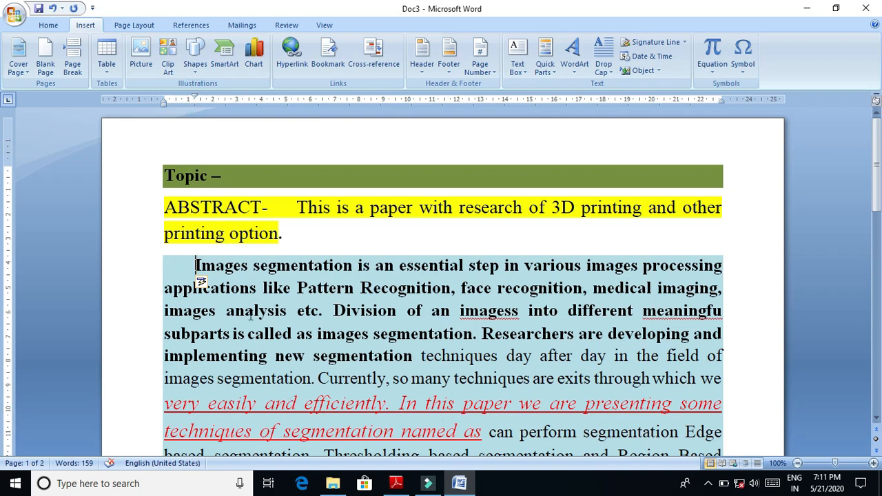
- End the sentence after "implementing" with a full stop and start a new paragraph at "new segmentation", without its leading space
left_click(267, 359)
type(".")
key("Return")
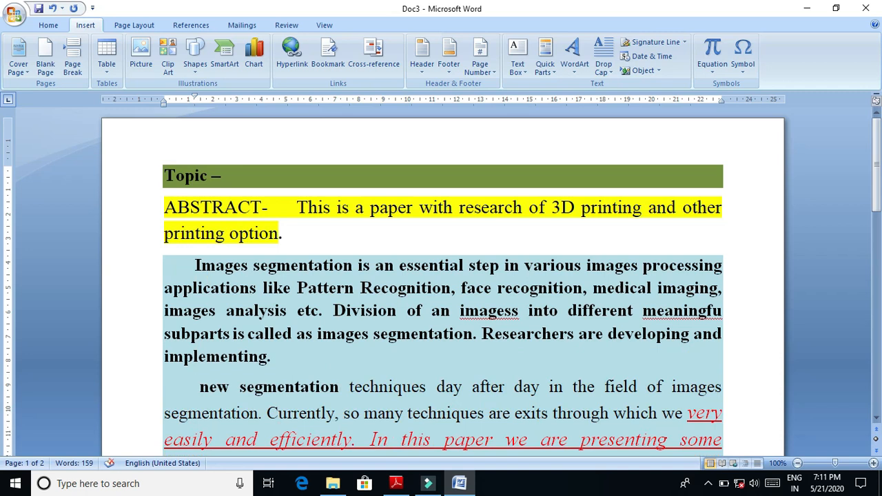
key("Delete")
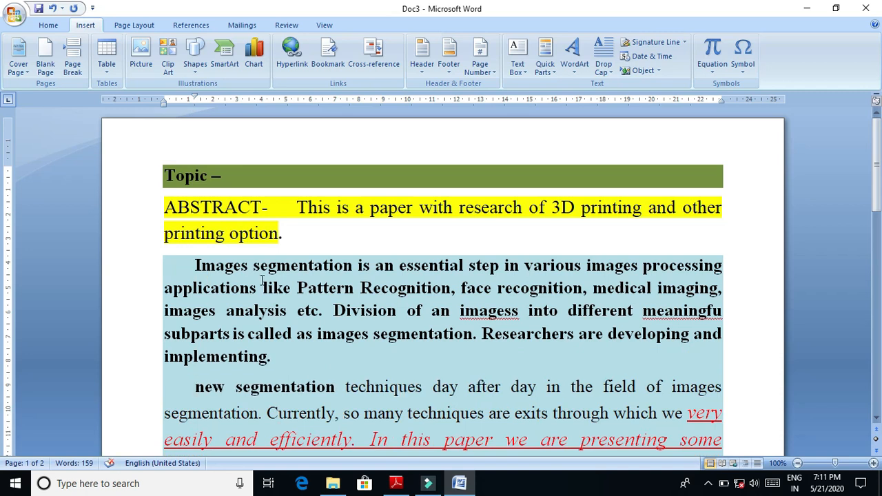
left_click_drag(877, 209, 877, 241)
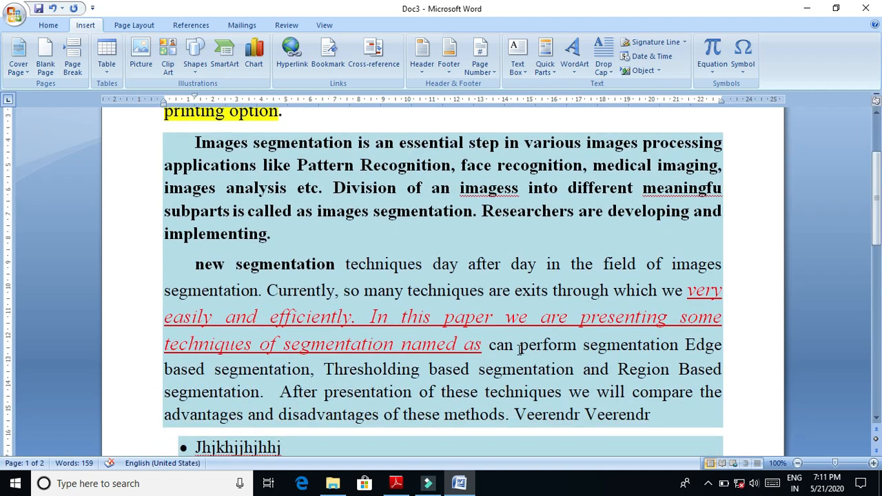
- Insert a full stop inside "as" after "segmentation named a" and start a new paragraph at the remaining "s can perform"
left_click(480, 345)
type(".")
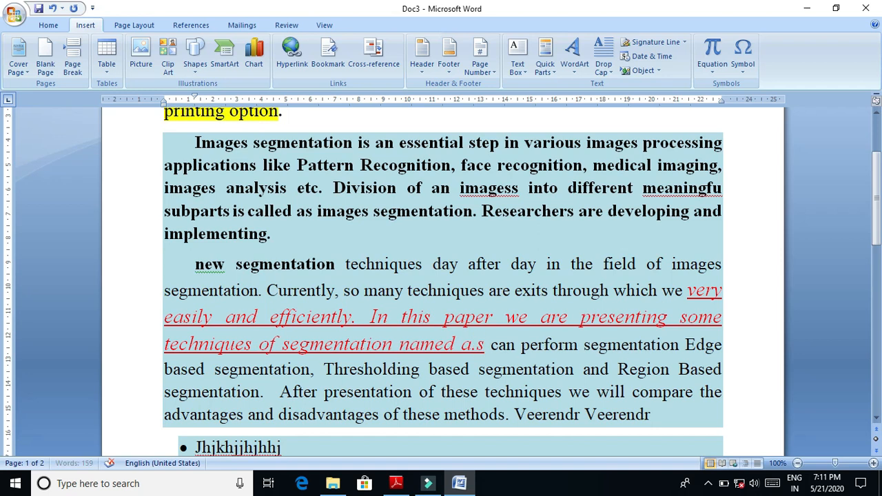
key("Return")
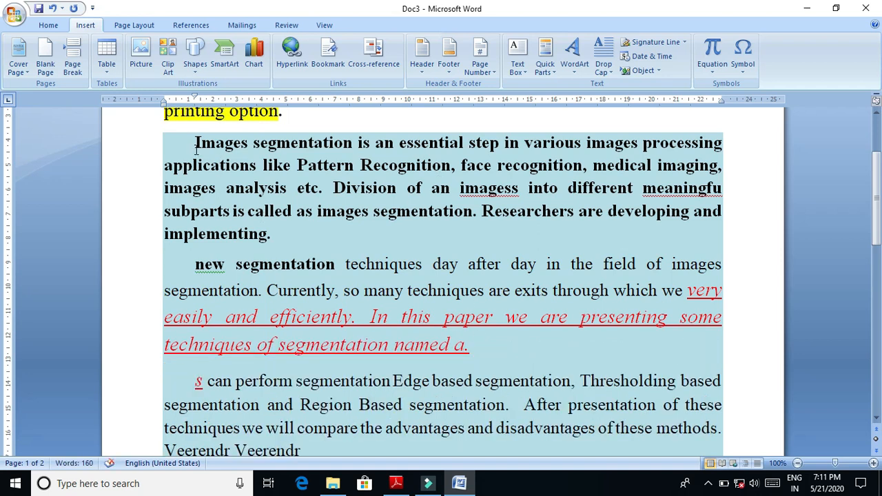
- Set the first-line indent to 3 cm for the three abstract paragraphs from "Images segmentation" through "s can perform"
left_click_drag(195, 144, 196, 376)
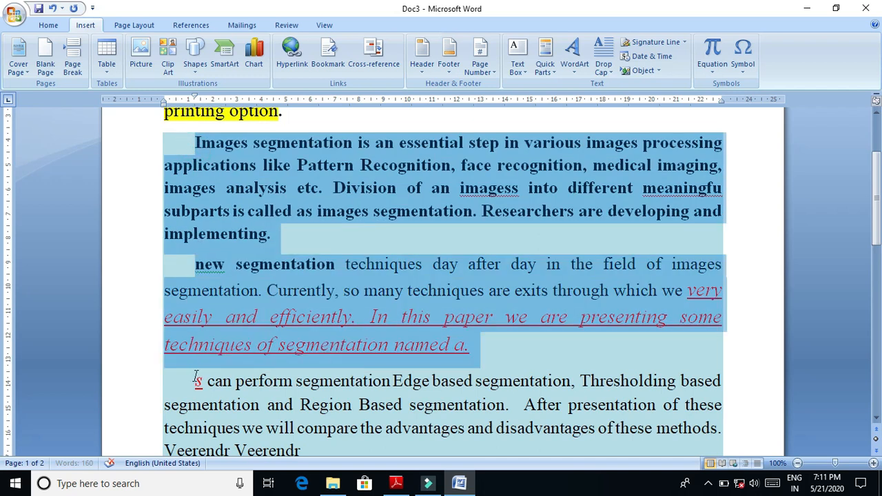
left_click(196, 113)
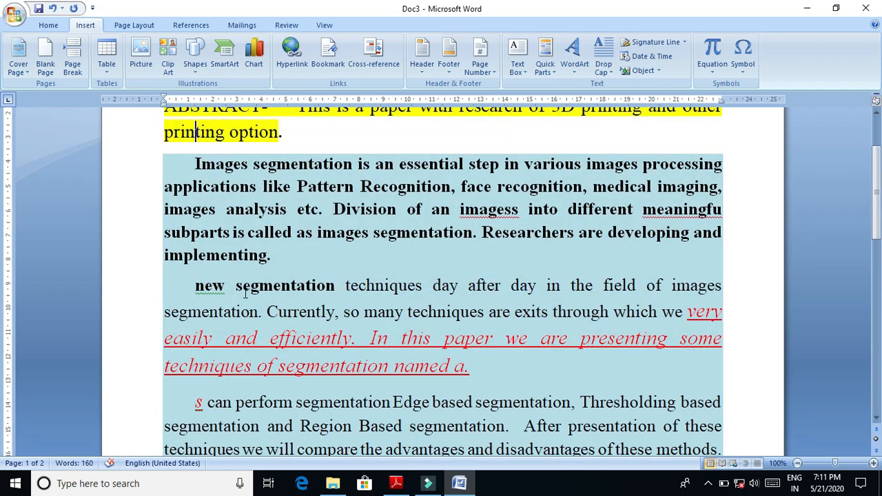
left_click(195, 164)
left_click_drag(195, 99, 196, 98)
left_click(162, 106)
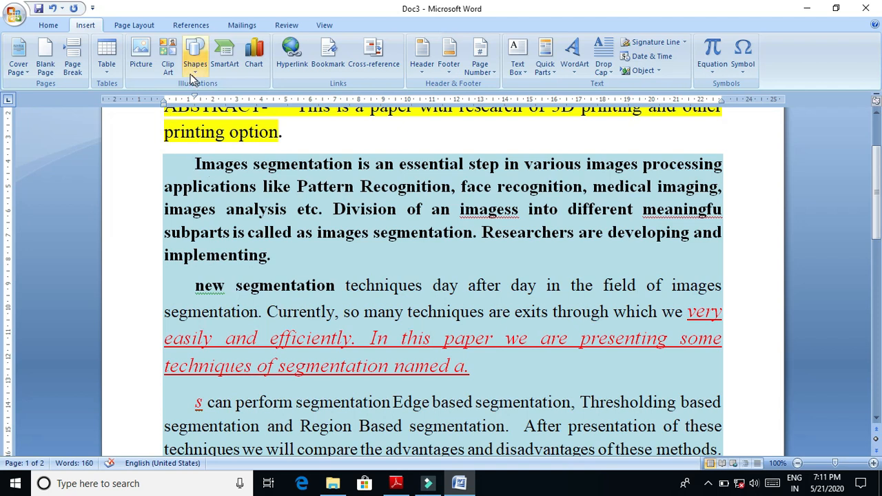
left_click_drag(196, 163, 231, 403)
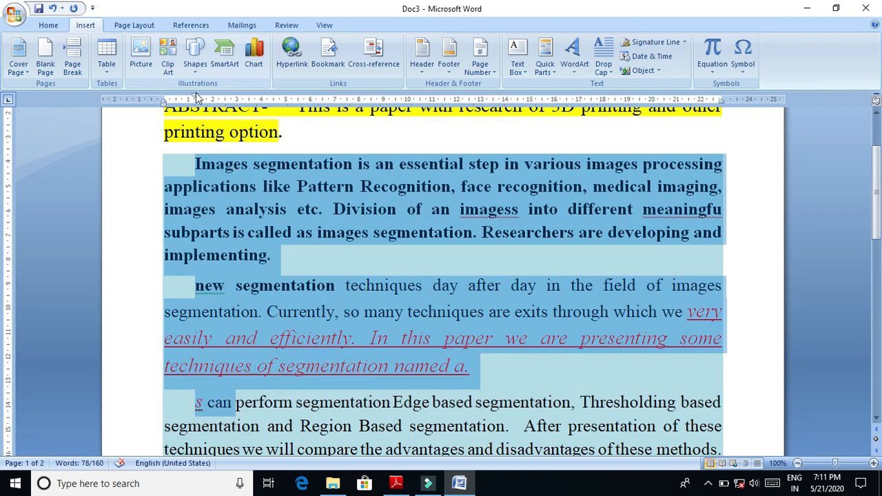
left_click_drag(195, 97, 236, 97)
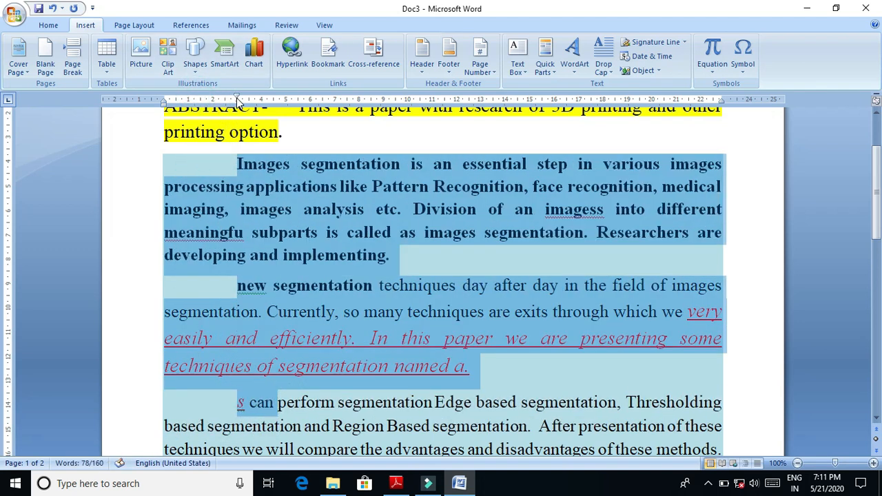
left_click(361, 402)
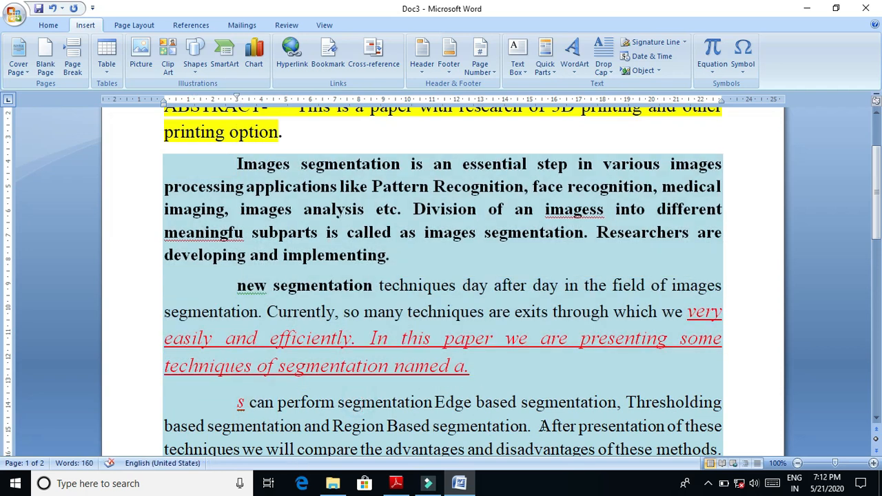
- Start a new paragraph at "After presentation of these techniques" and set its first-line indent to 2 cm
left_click(538, 426)
key("Return")
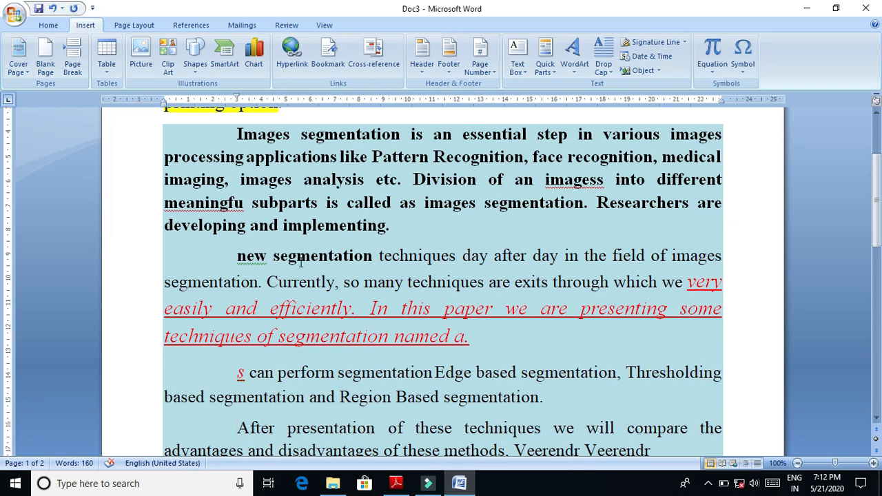
left_click_drag(237, 99, 211, 98)
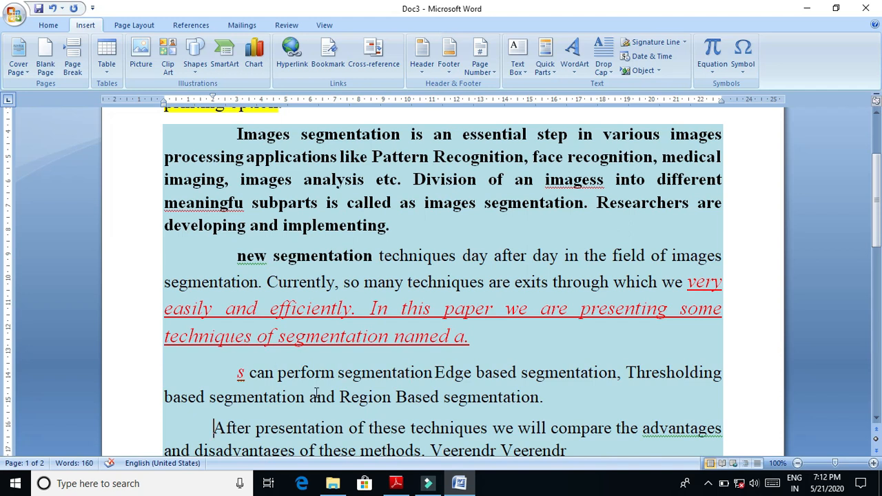
left_click_drag(879, 214, 881, 293)
left_click_drag(879, 296, 880, 167)
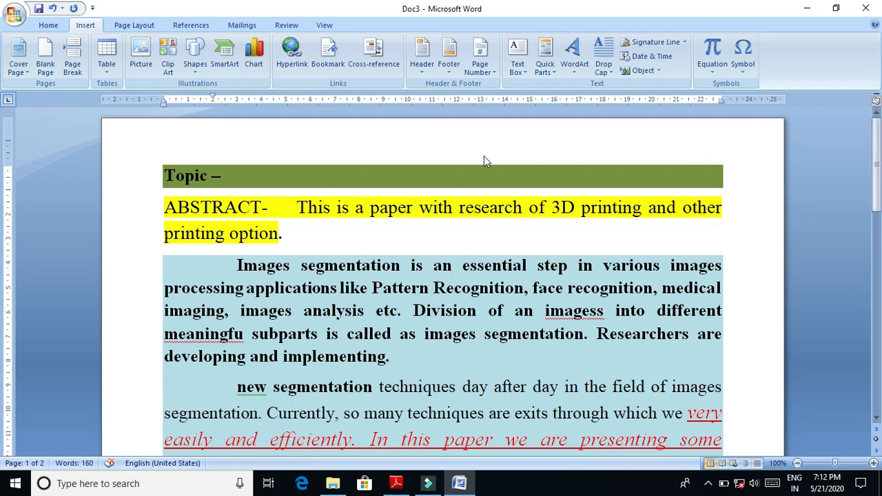
double_click(156, 154)
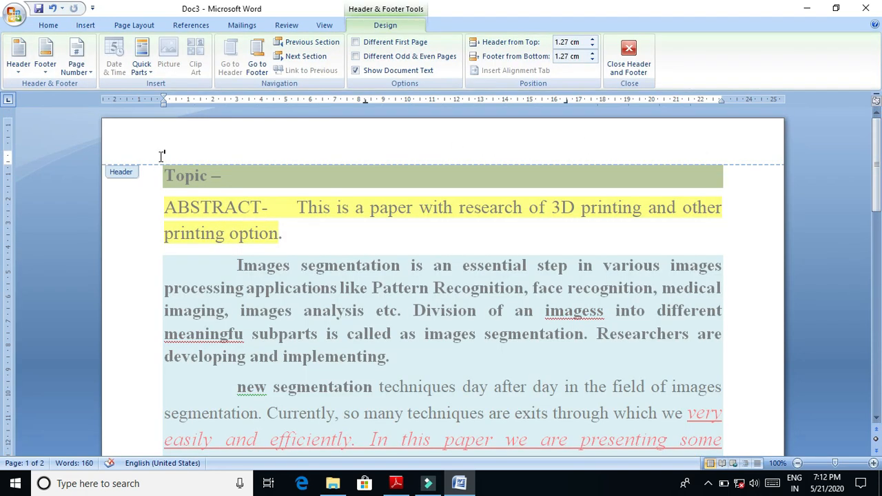
left_click(613, 70)
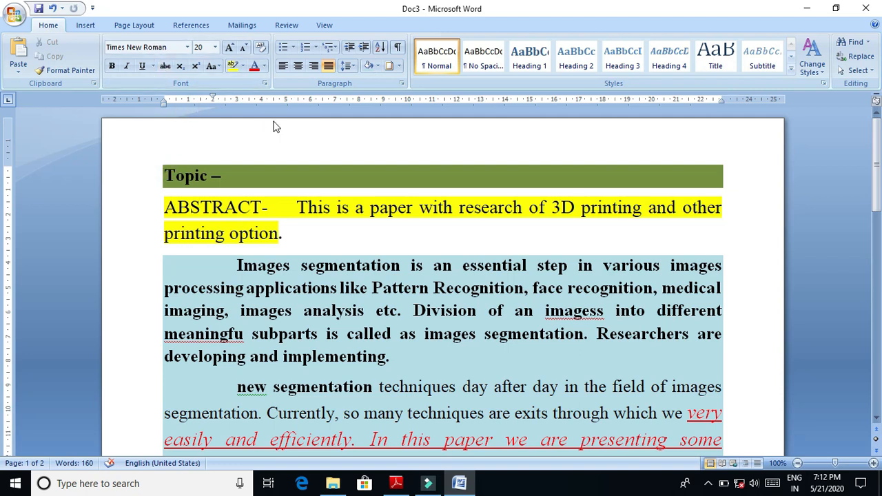
- Add the built-in Alphabet header to the document and return to the body text
left_click(166, 173)
double_click(170, 153)
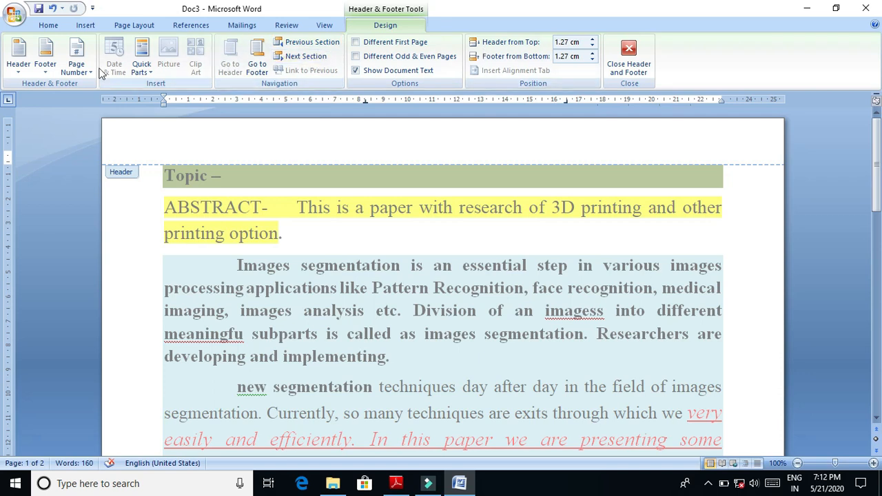
left_click(19, 64)
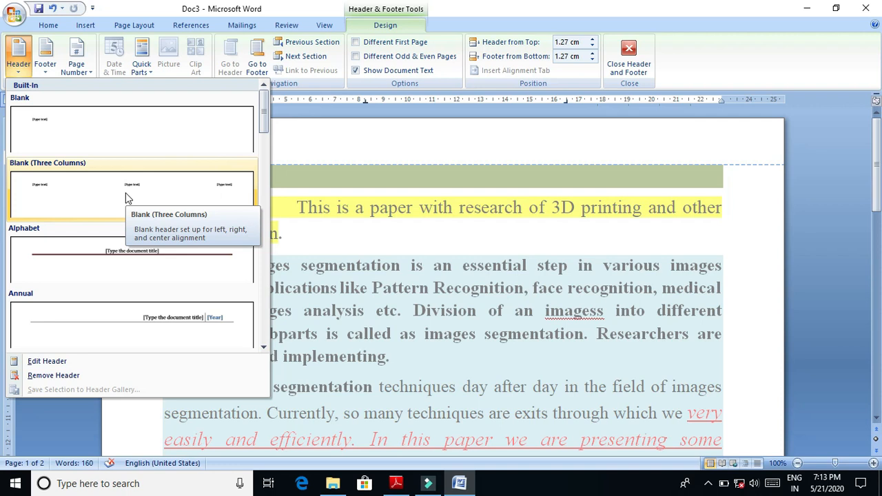
left_click(118, 265)
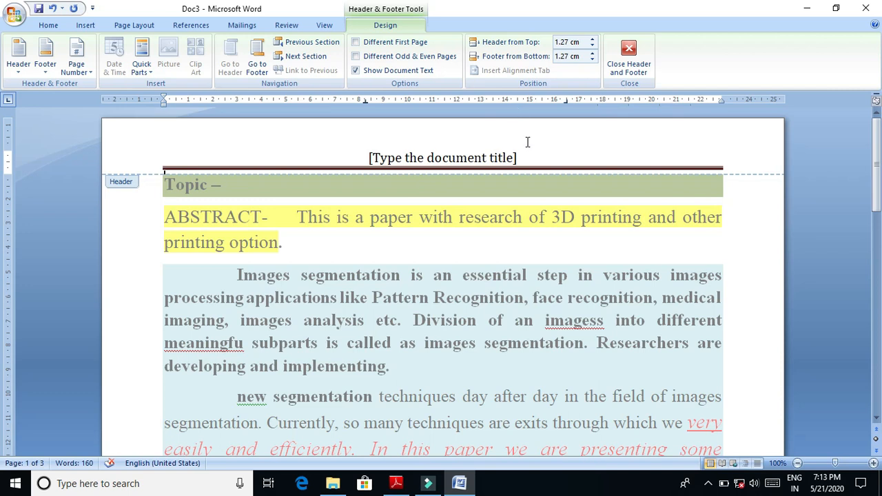
left_click(554, 235)
double_click(554, 233)
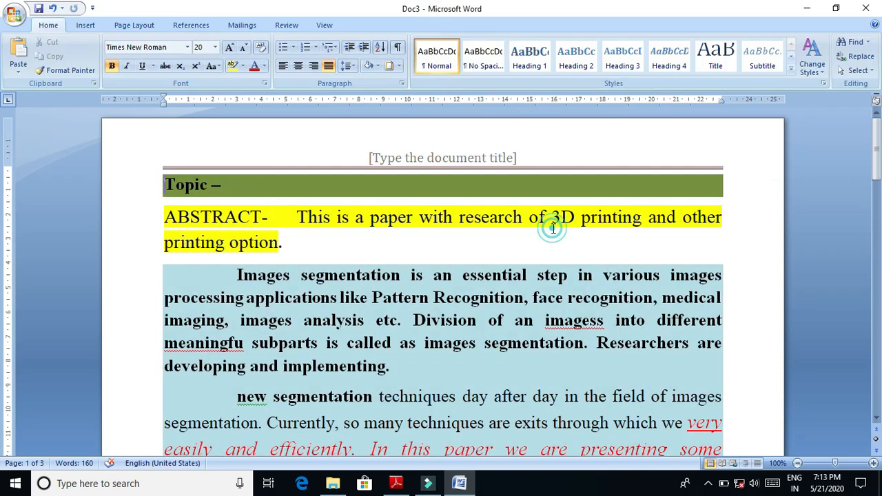
- Add the built-in Alphabet footer to the document and return to the body text
left_click_drag(876, 153, 2, 237)
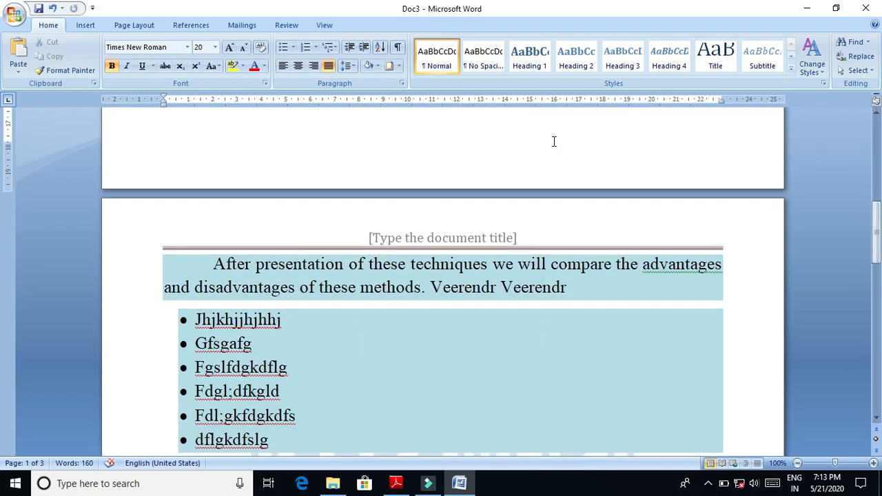
double_click(507, 228)
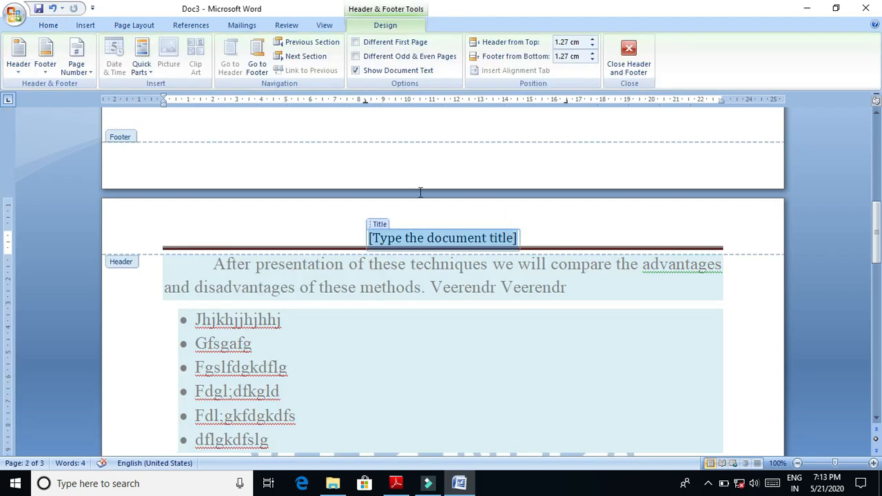
left_click(45, 53)
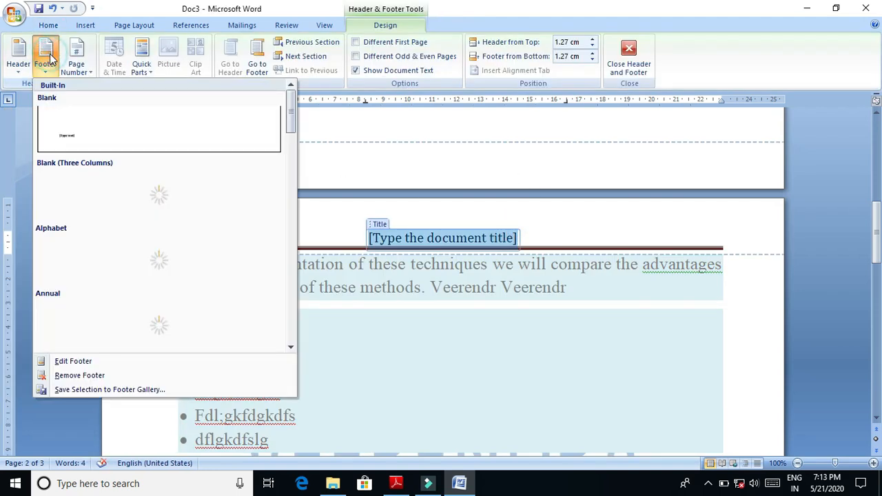
left_click(163, 268)
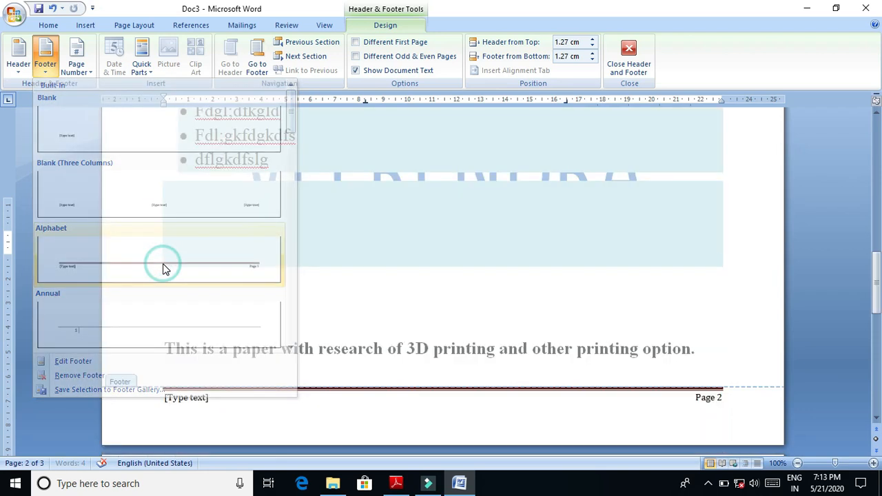
left_click(467, 417)
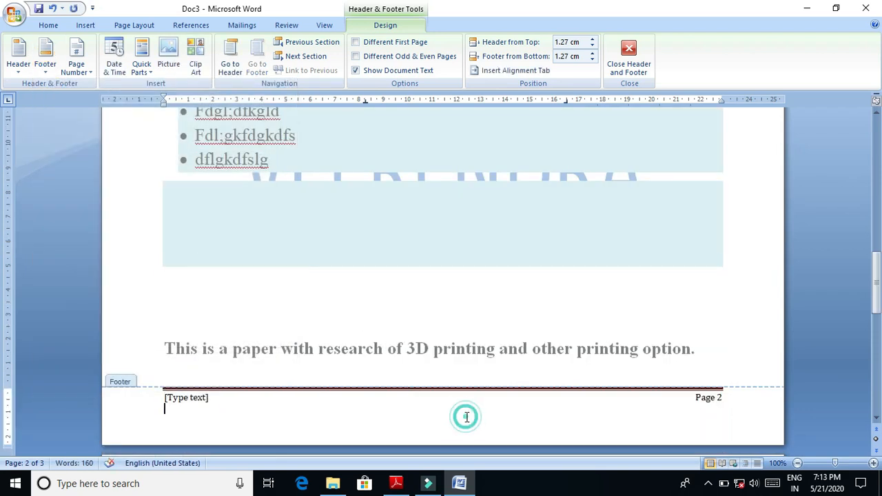
left_click(591, 307)
left_click(590, 306)
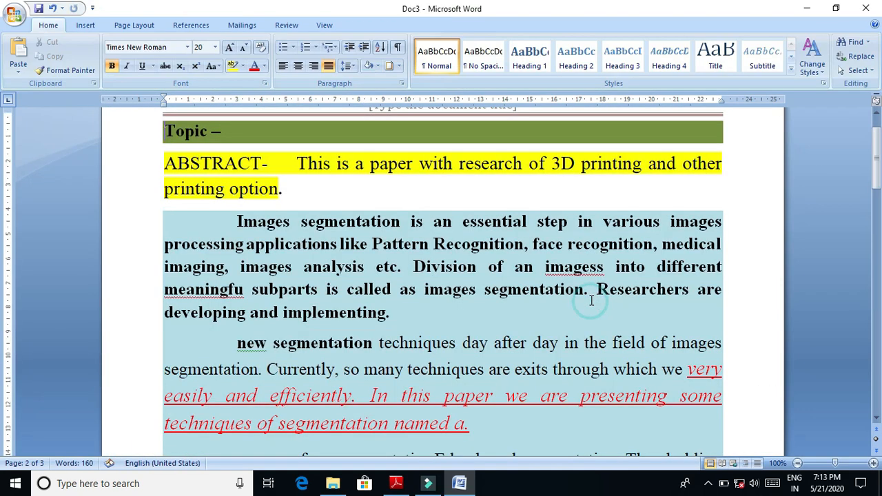
- Add blank pages at the end of the document by inserting seven page breaks on the last page
left_click_drag(877, 168, 880, 384)
left_click(555, 145)
left_click(764, 382)
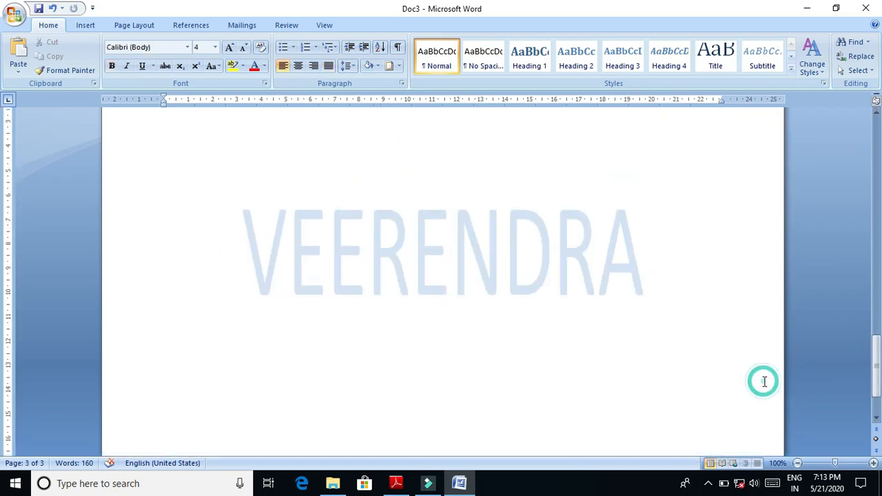
key("ctrl+Return")
key("ctrl+Return")
key("ctrl+Return")
key("ctrl+Return")
key("ctrl+Return")
key("ctrl+Return")
key("ctrl+Return")
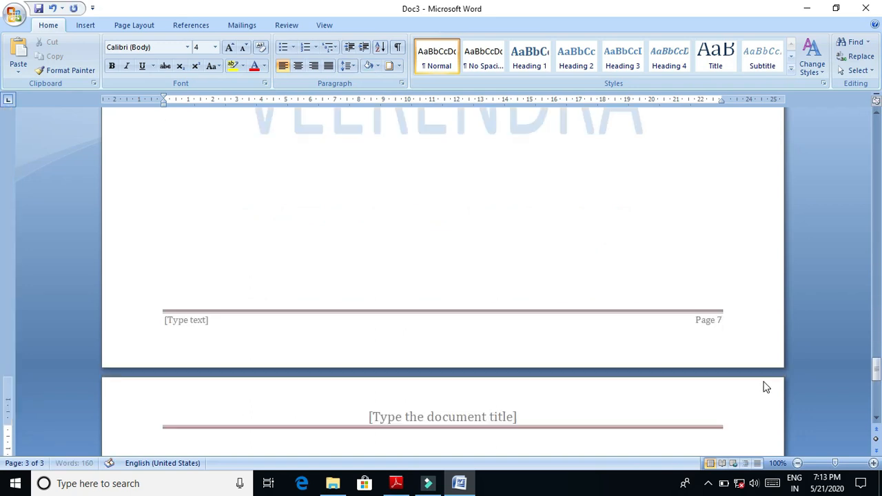
- Open the page 2 header and examine the page number styles for page top, page bottom, page margins and current position
left_click_drag(877, 383, 876, 159)
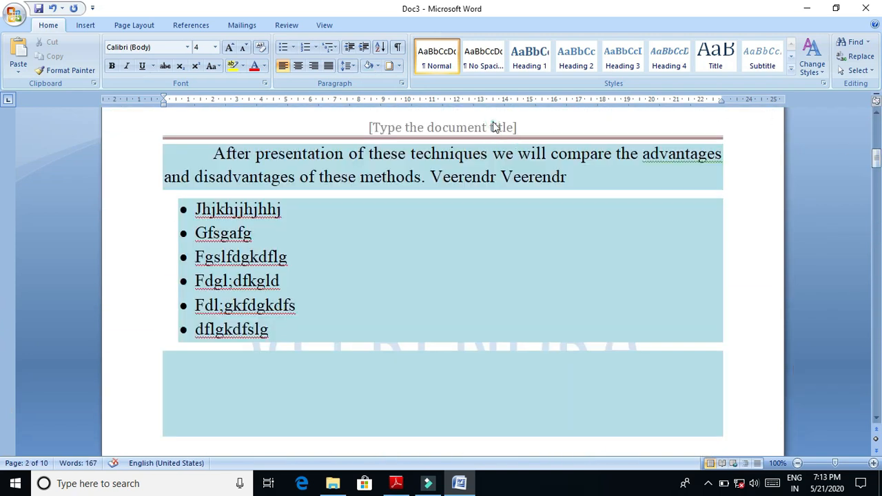
double_click(493, 127)
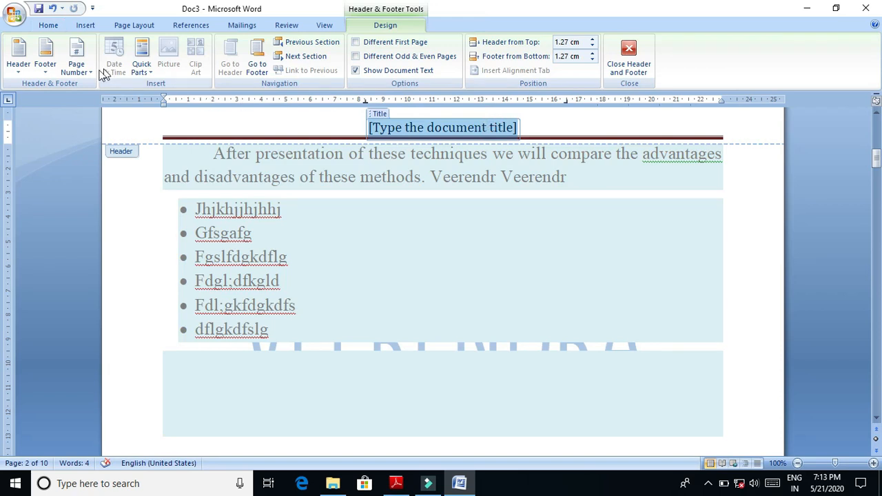
left_click(77, 66)
mouse_move(106, 90)
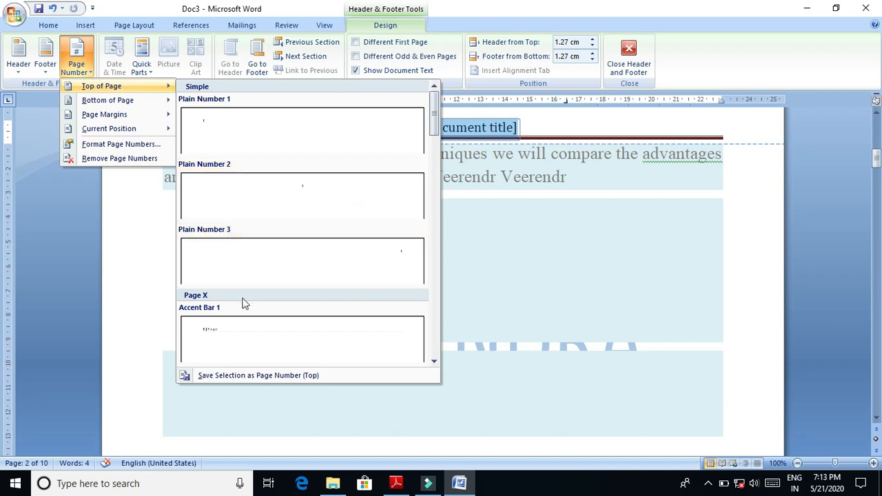
left_click(433, 361)
left_click(434, 361)
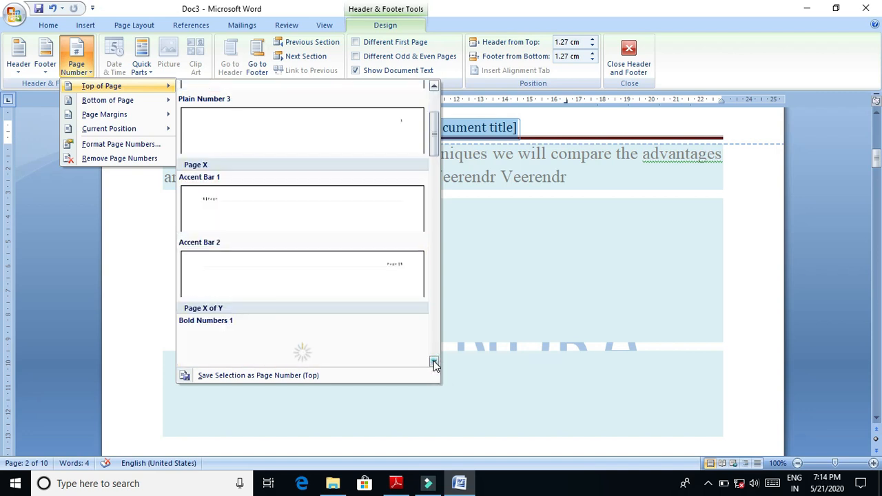
left_click(433, 361)
left_click(433, 361)
left_click(433, 361)
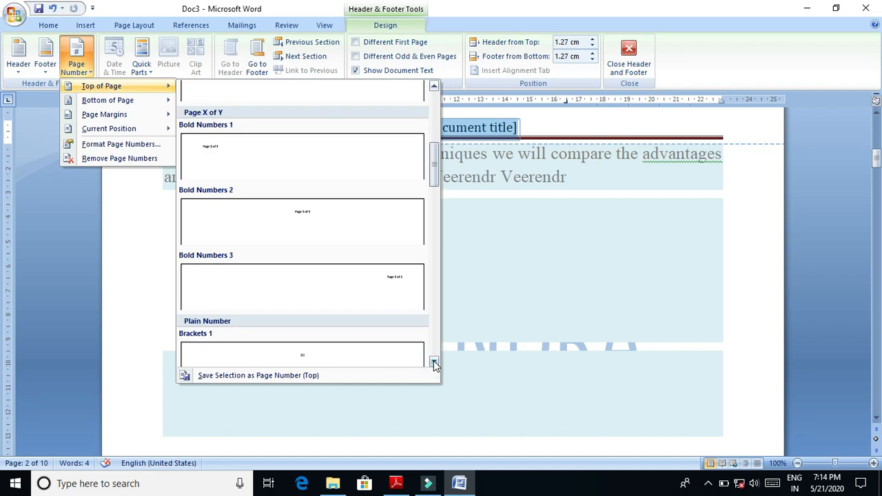
left_click(434, 361)
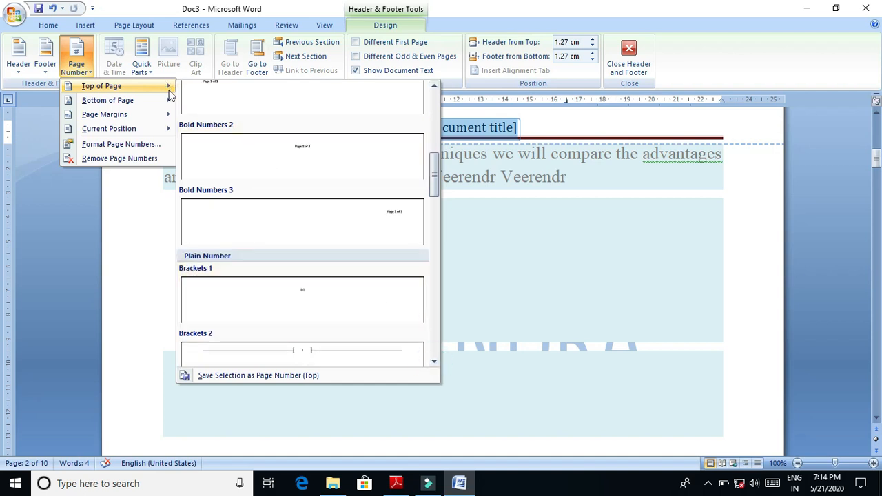
mouse_move(165, 100)
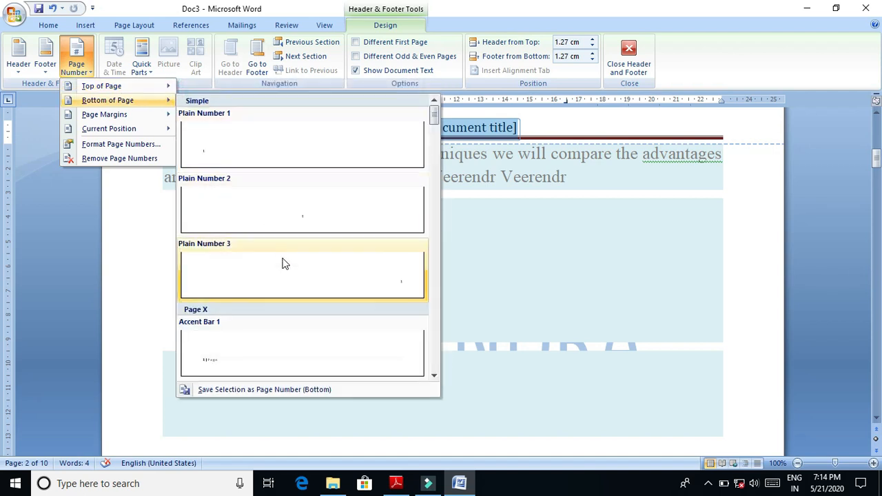
mouse_move(167, 115)
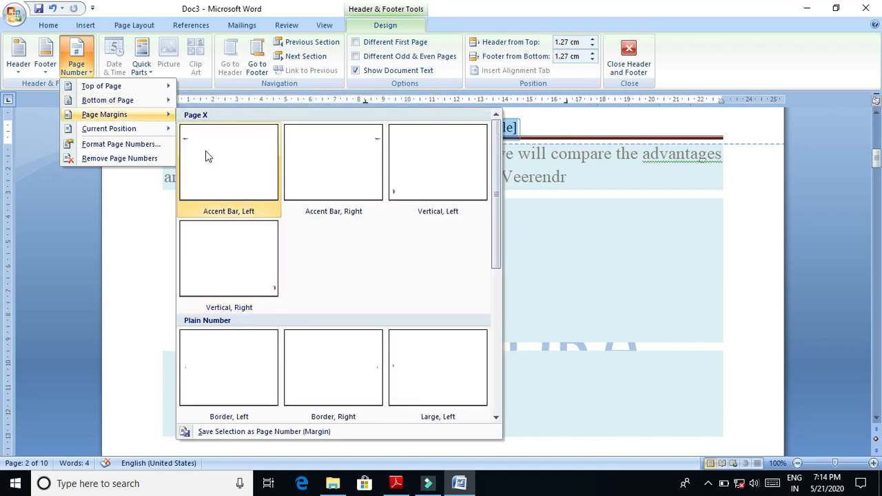
mouse_move(166, 131)
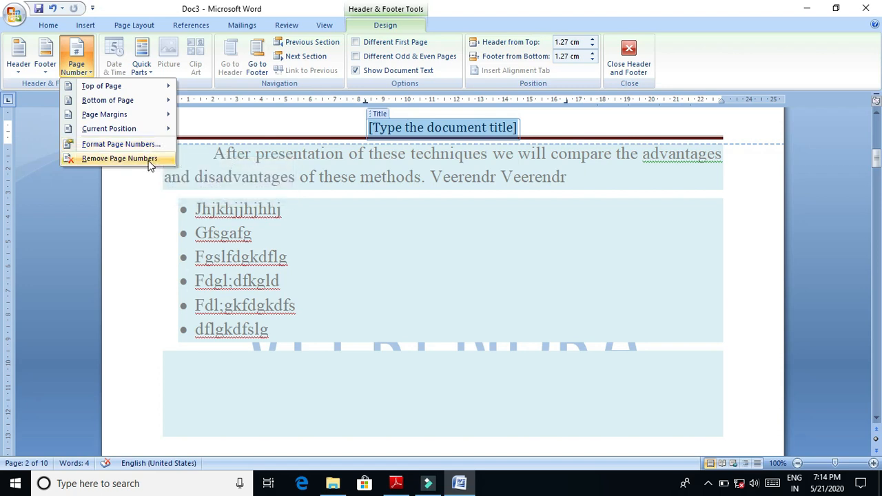
- Remove the page numbers from the document
left_click(148, 161)
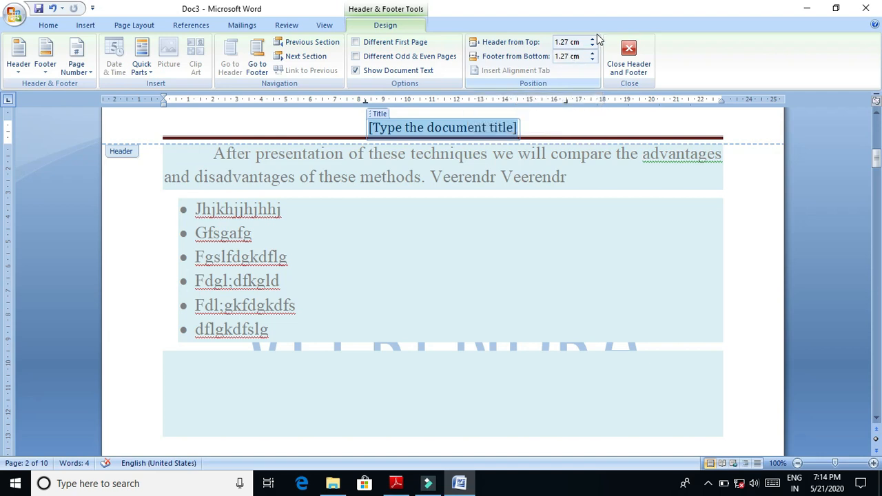
- Increase the header's distance from the page top to 3.8 cm
left_click(592, 39)
left_click(591, 40)
left_click(591, 39)
left_click(592, 39)
left_click(592, 39)
left_click(591, 39)
left_click(592, 40)
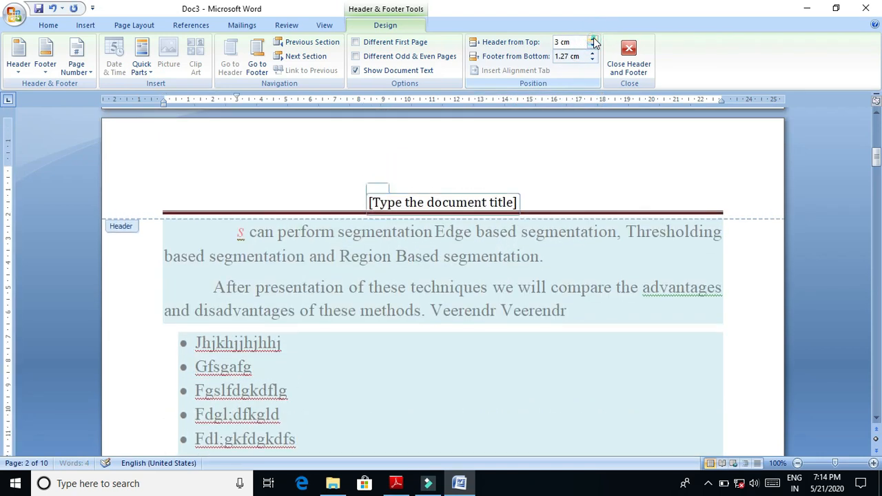
left_click(592, 40)
left_click(593, 40)
left_click(592, 40)
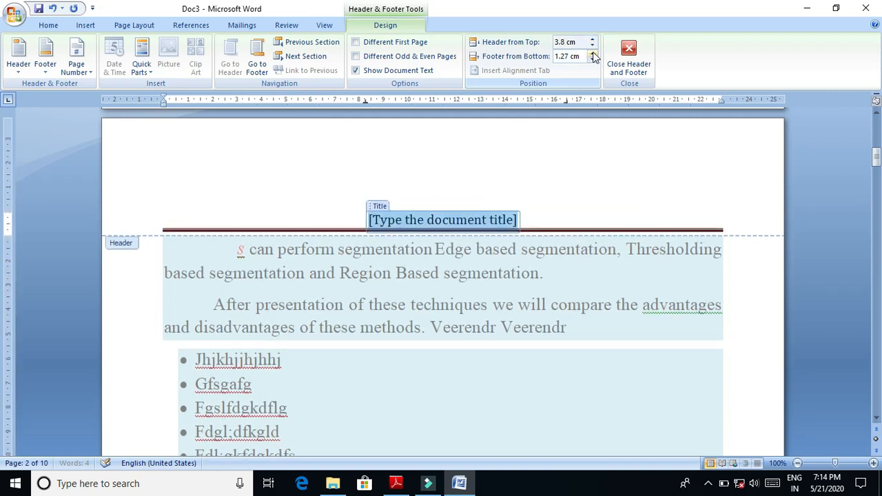
- Reduce the header's distance from the page top to 1.8 cm
left_click(592, 45)
left_click(592, 45)
left_click(591, 45)
left_click(591, 46)
left_click(591, 46)
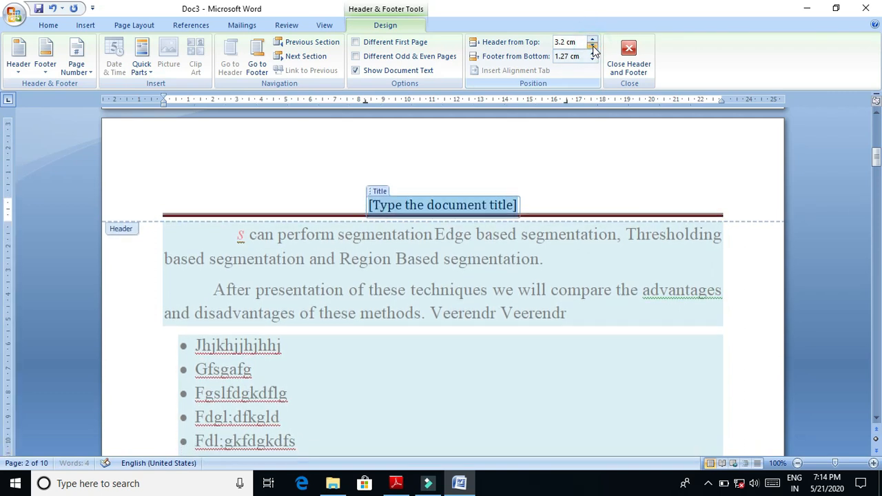
left_click(591, 46)
left_click(592, 45)
left_click(592, 46)
left_click(593, 46)
left_click(592, 46)
left_click(592, 46)
left_click(593, 46)
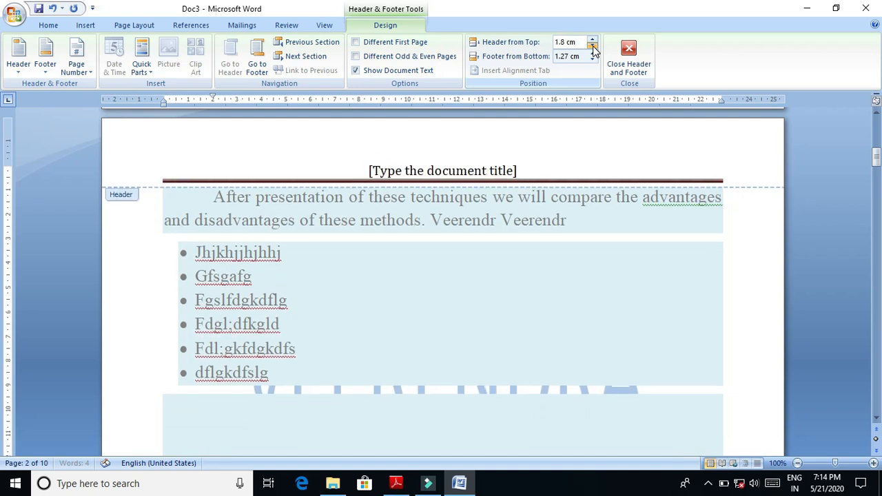
left_click(592, 46)
left_click(593, 46)
left_click(592, 47)
left_click(593, 42)
left_click(593, 42)
left_click(592, 42)
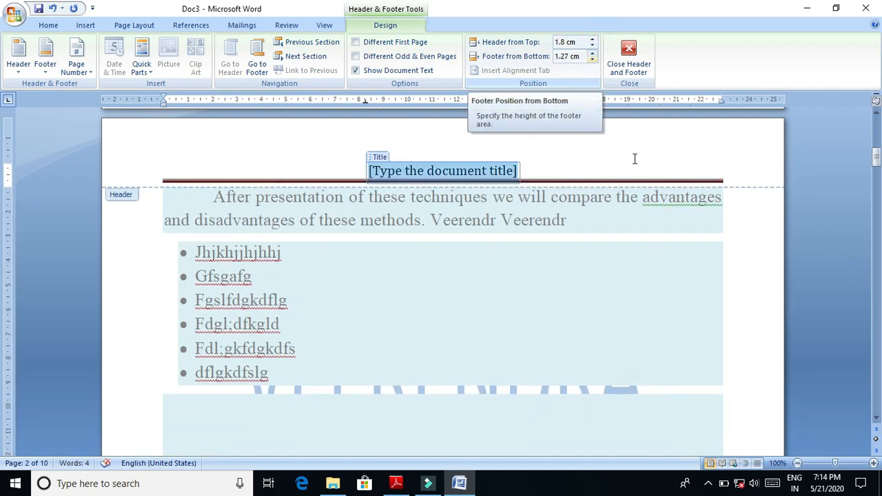
- Set the footer's distance from the page bottom to 1.2 cm and return to the body text
left_click(655, 346)
left_click_drag(875, 159, 875, 181)
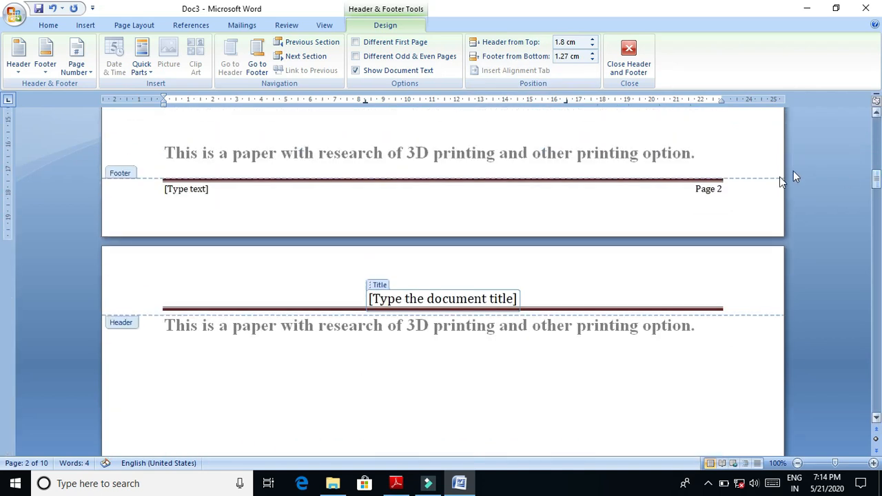
left_click(595, 53)
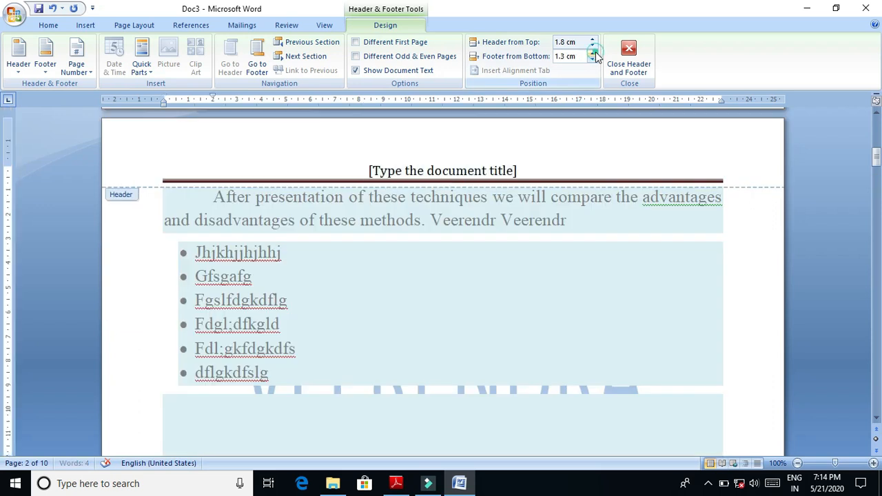
left_click(592, 60)
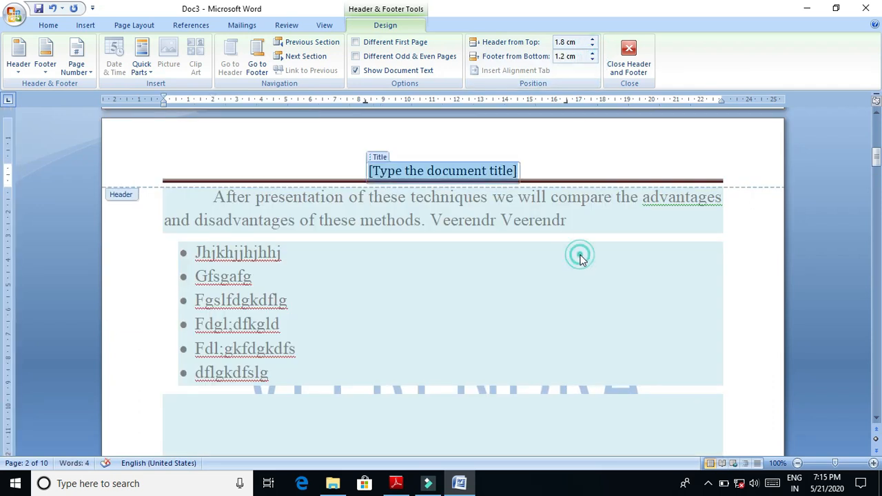
left_click(635, 75)
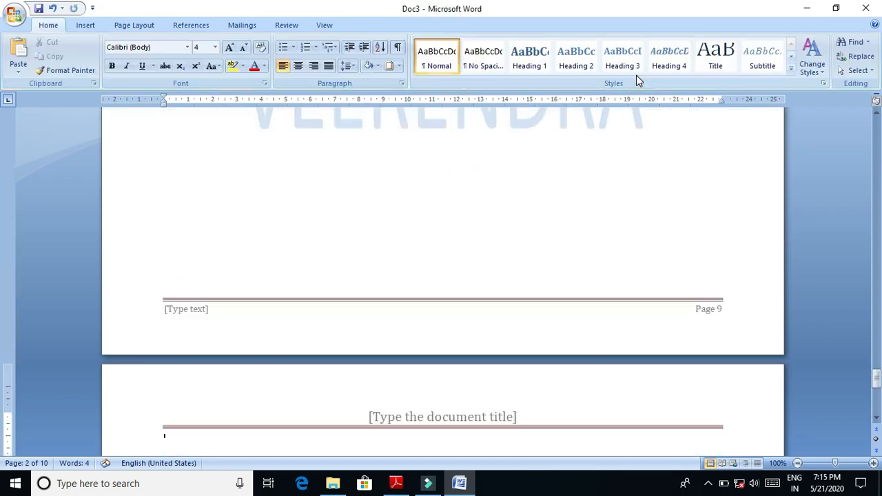
- Set the font size of the tiny text line on page 6 to 28
left_click_drag(876, 378, 875, 244)
left_click(723, 253)
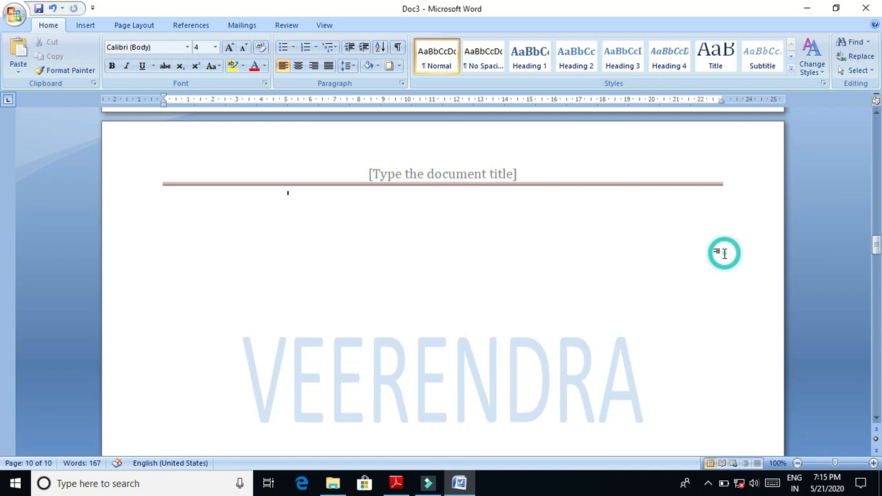
scroll(722, 253, "down", 6)
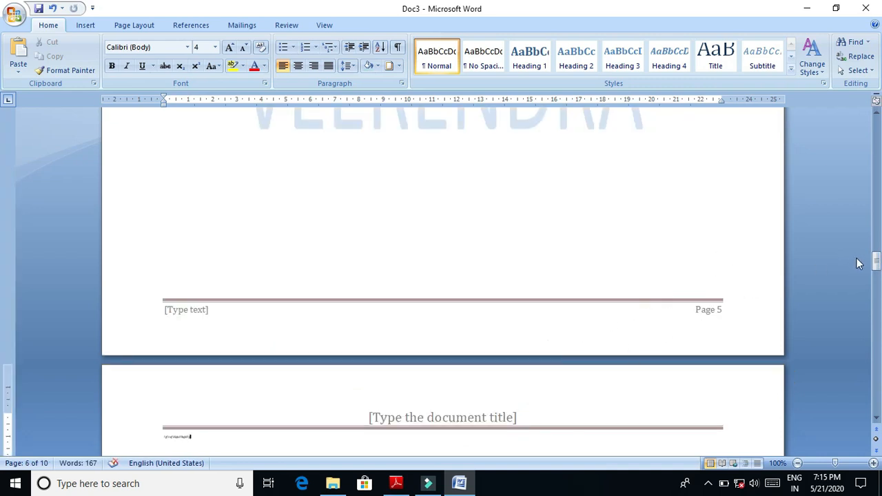
left_click_drag(875, 263, 875, 271)
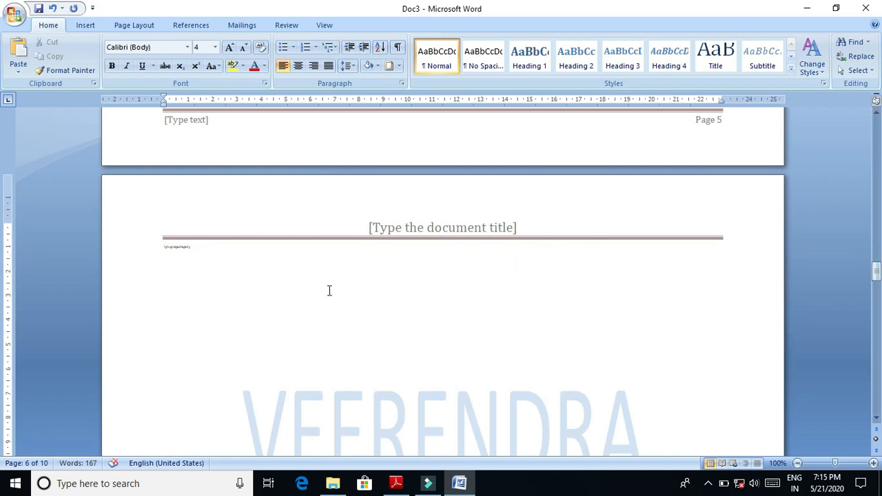
left_click(146, 253)
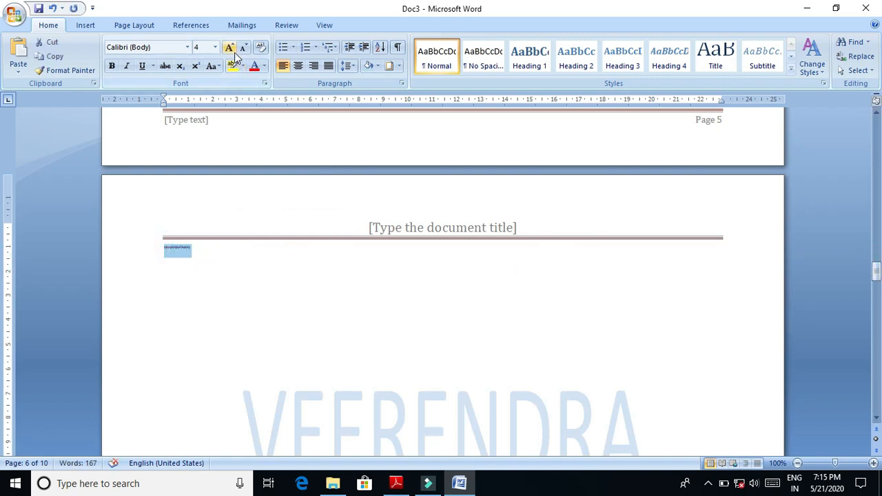
left_click(216, 47)
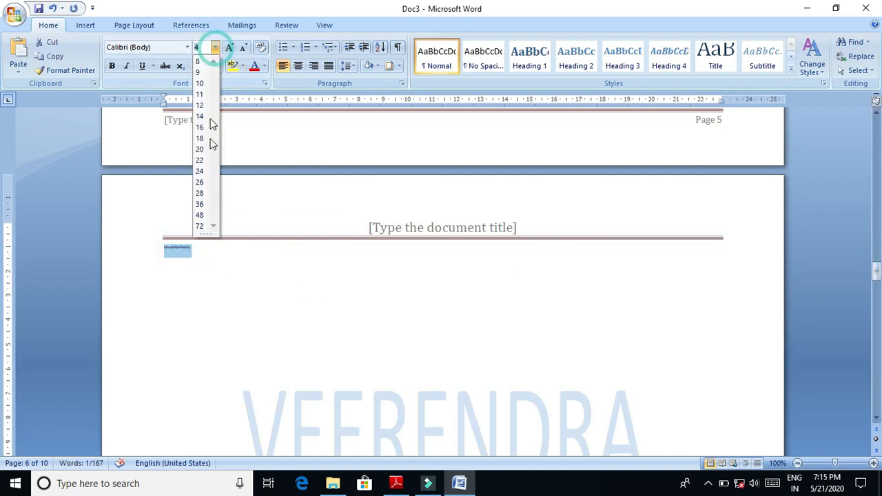
left_click(200, 193)
left_click(288, 311)
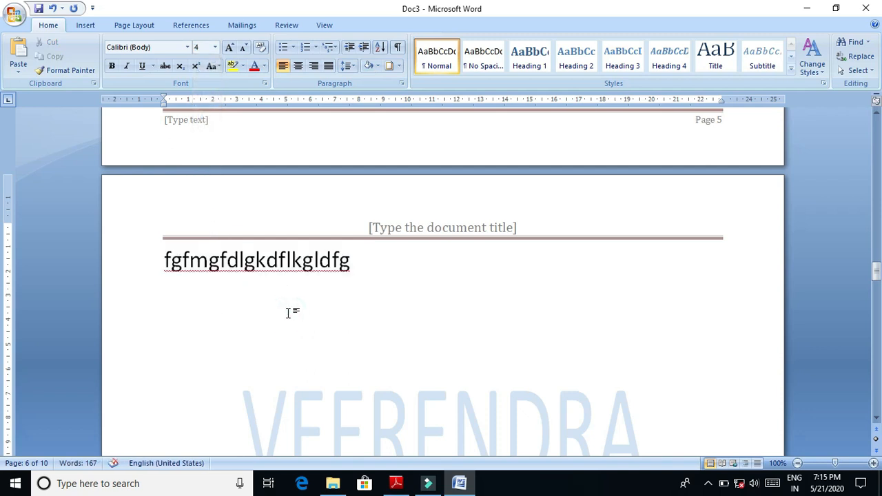
- Delete the enlarged sample text line from the start of page 6
left_click(518, 279)
key("BackSpace")
key("BackSpace")
key("BackSpace")
key("BackSpace")
key("BackSpace")
key("BackSpace")
key("BackSpace")
key("BackSpace")
key("BackSpace")
key("BackSpace")
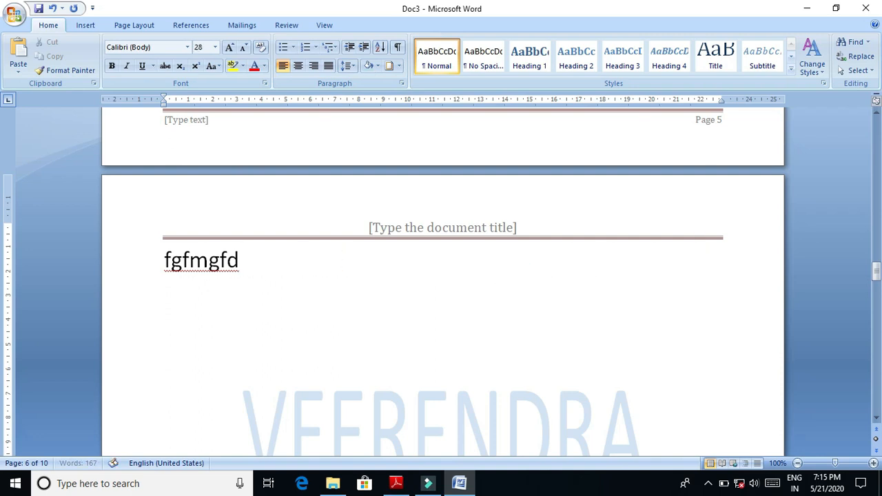
key("BackSpace")
key("BackSpace")
key("BackSpace")
key("BackSpace")
key("BackSpace")
key("BackSpace")
key("BackSpace")
key("BackSpace")
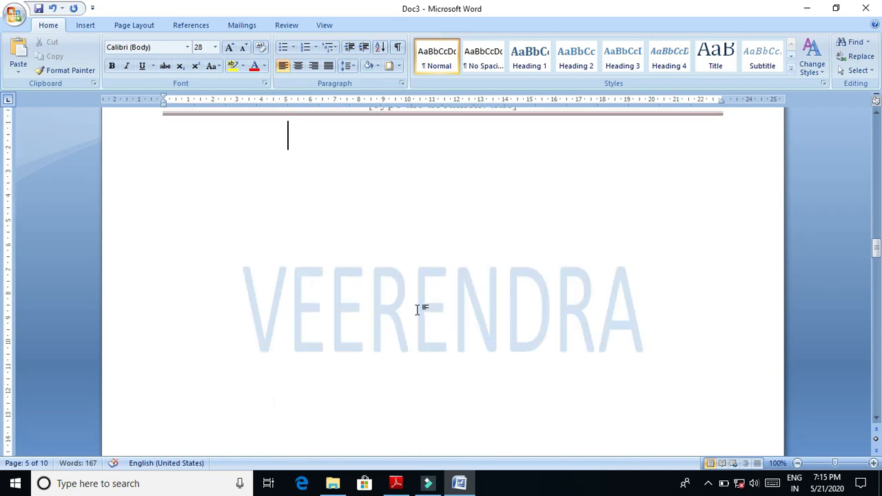
- Insert a table with five columns and two rows, and enter "sl" on the line below it
left_click(82, 28)
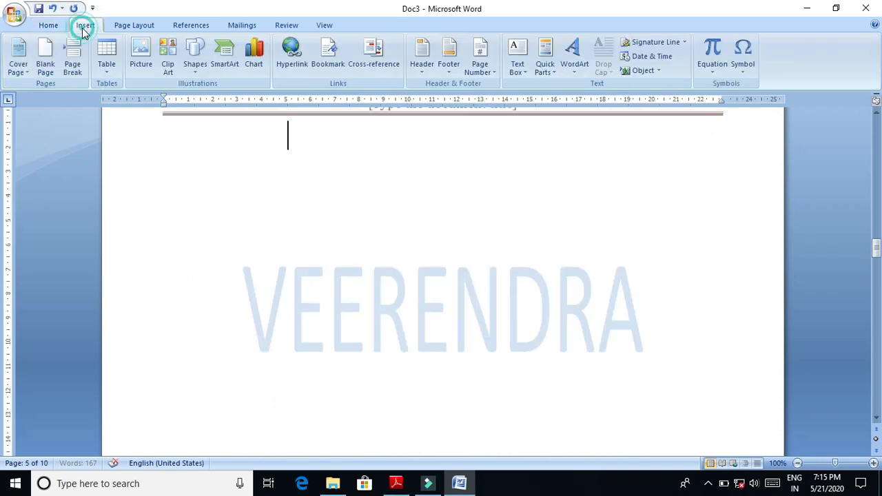
left_click(110, 63)
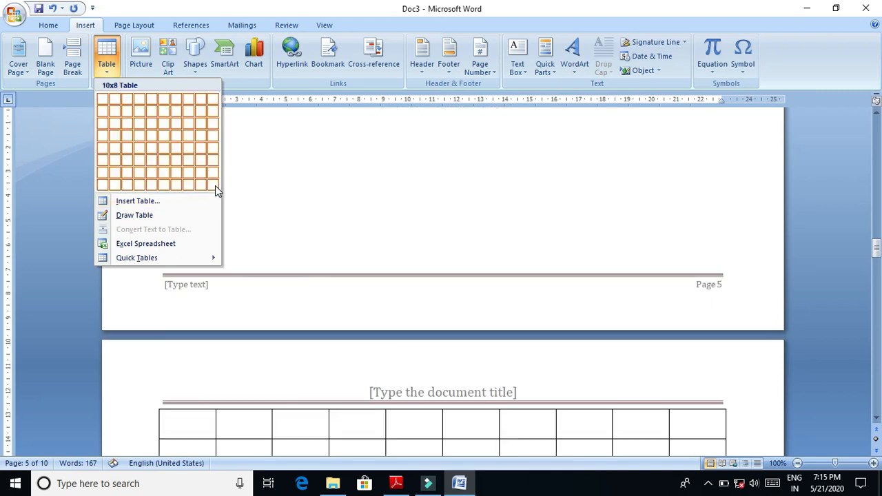
left_click(151, 122)
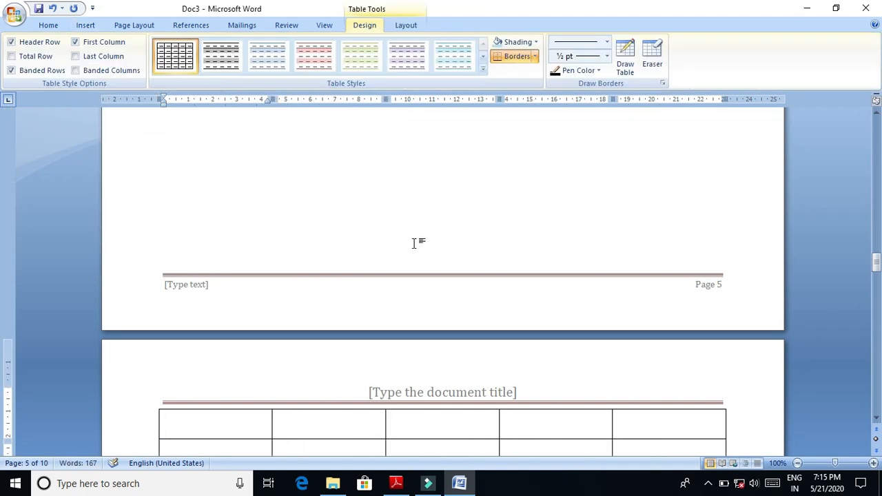
left_click_drag(876, 264, 876, 270)
left_click(532, 307)
type("s")
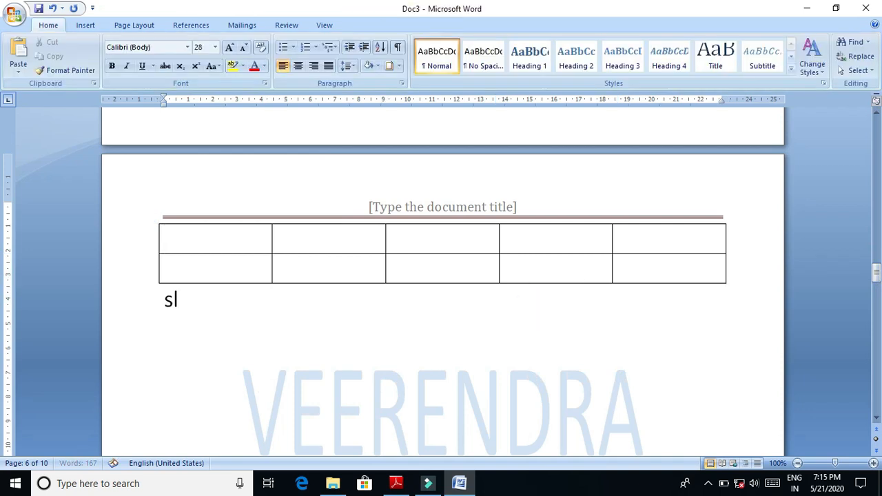
- Enter the headings Sl.no and Name in the first two cells of the table's header row
left_click(230, 243)
type("sl.no")
key("Tab")
type("namw")
key("BackSpace")
type("e")
key("Tab")
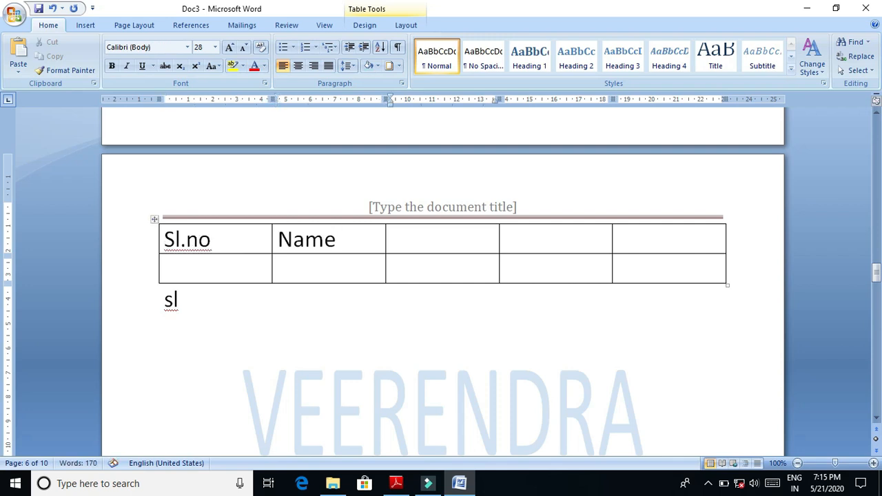
- Enter Designation, Contact no and Email in the remaining three cells of the table's header row
type("desi")
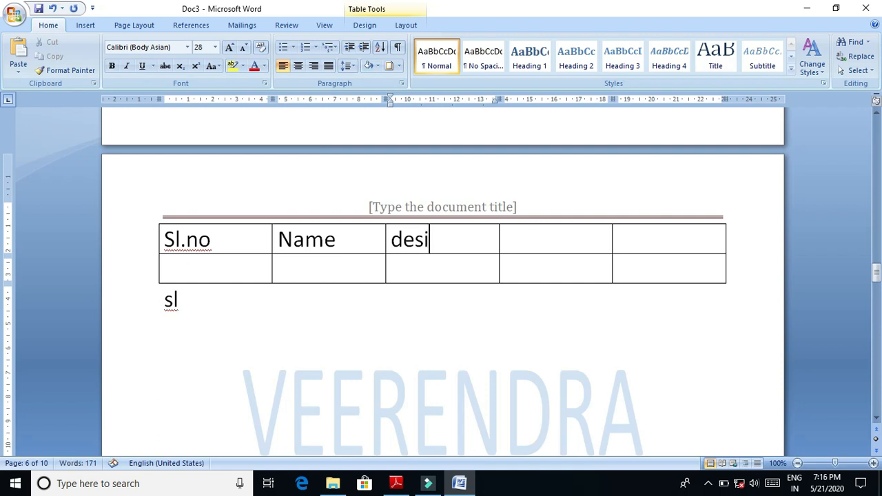
type("gnation")
key("Tab")
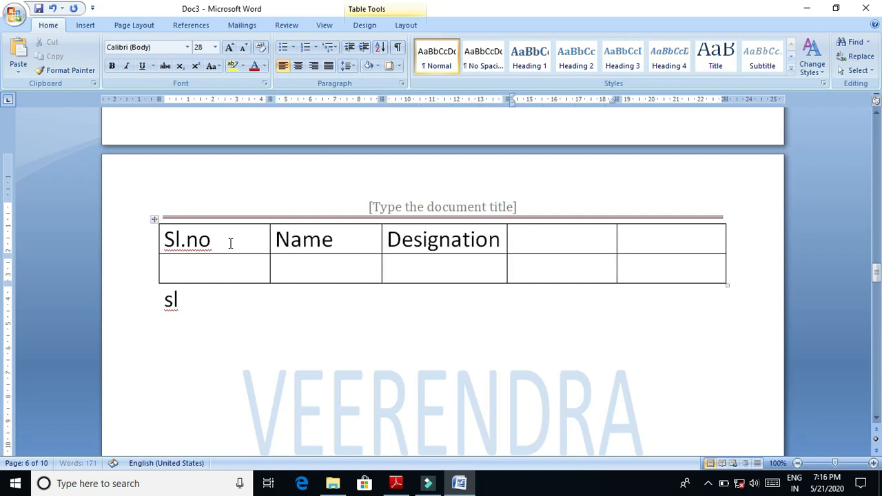
type("co")
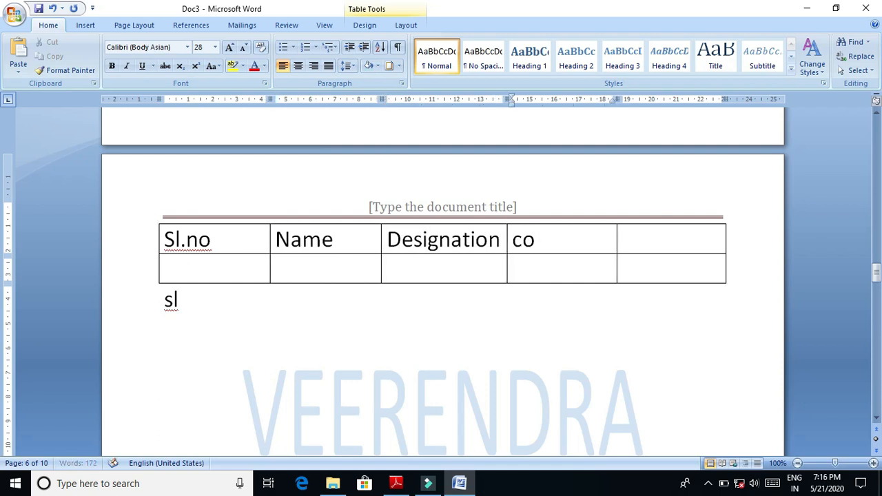
type("ntact no")
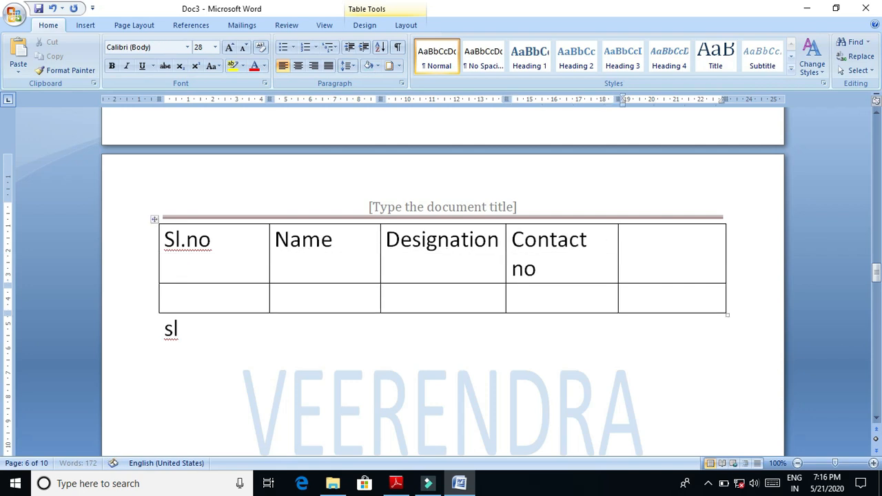
key("Tab")
type("em")
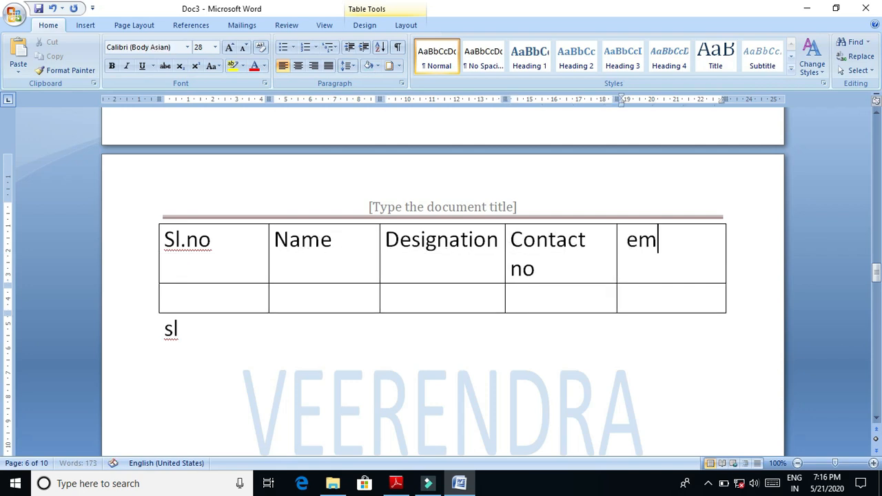
type("ail")
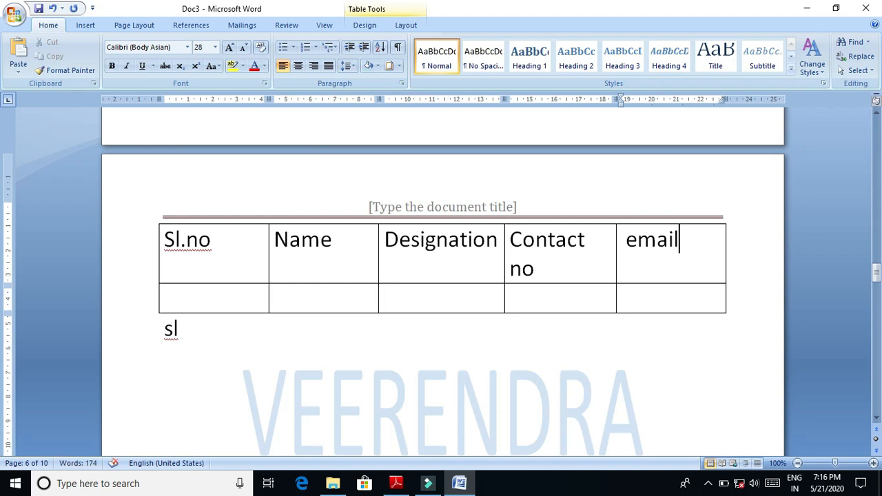
key("Tab")
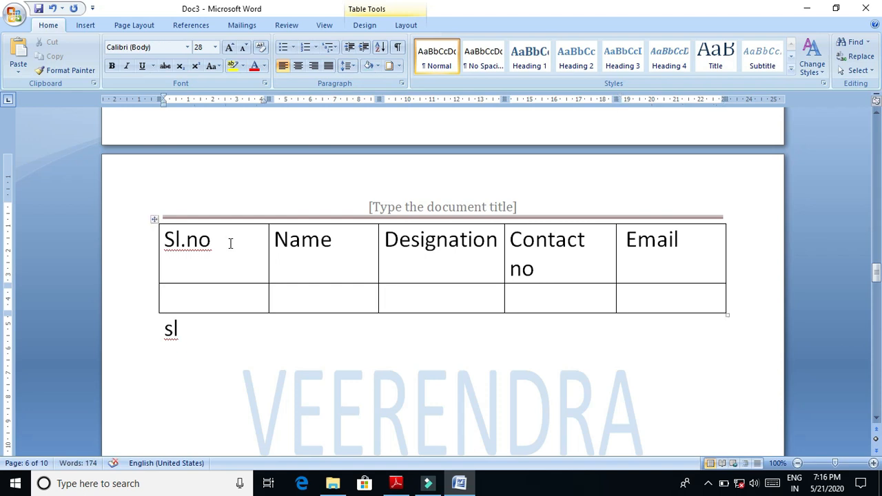
- Fill the second table row with 2, A, Zgf, a contact number and placeholder email text, and add a third row
type("2")
key("Tab")
type("A")
key("Tab")
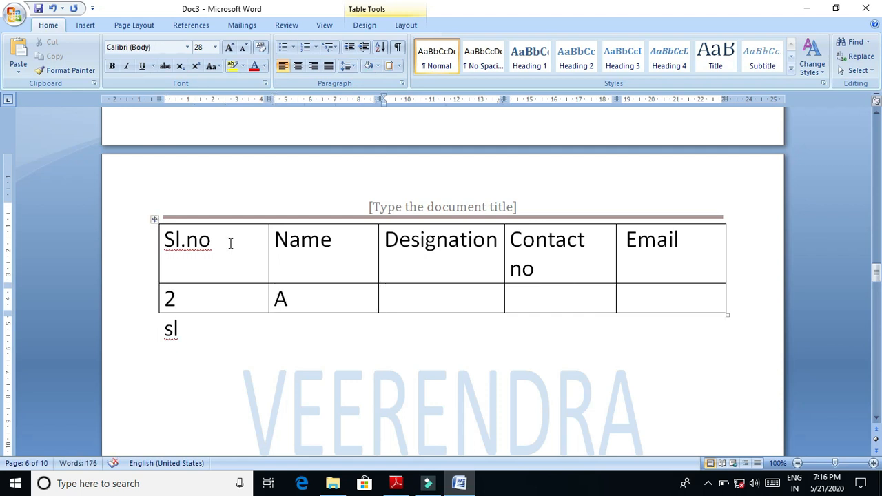
type("zgf")
key("Tab")
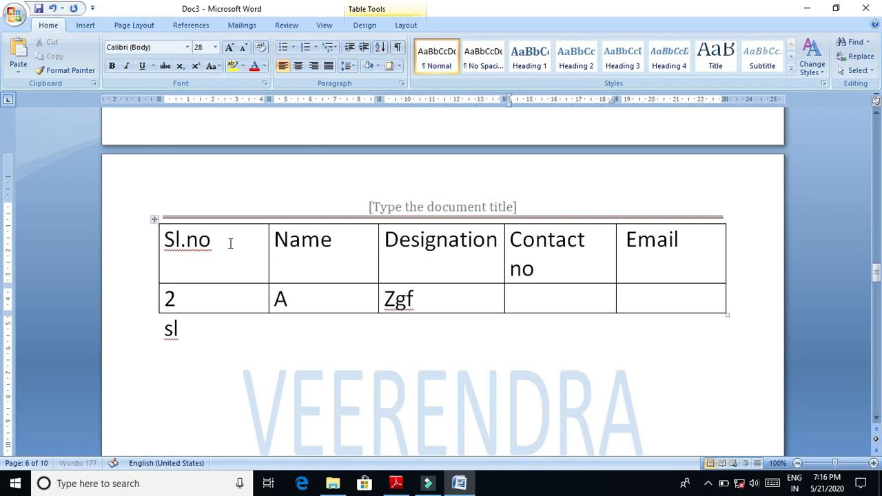
type("7235656")
key("Tab")
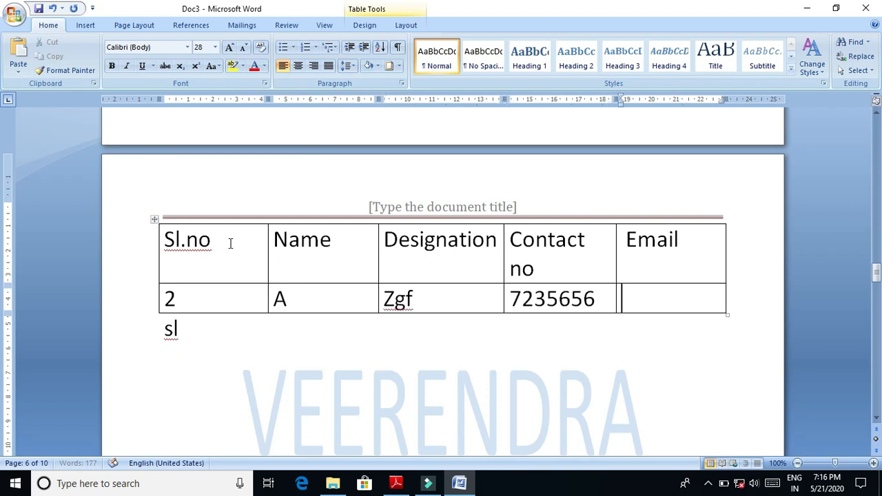
type("hkjhjkh")
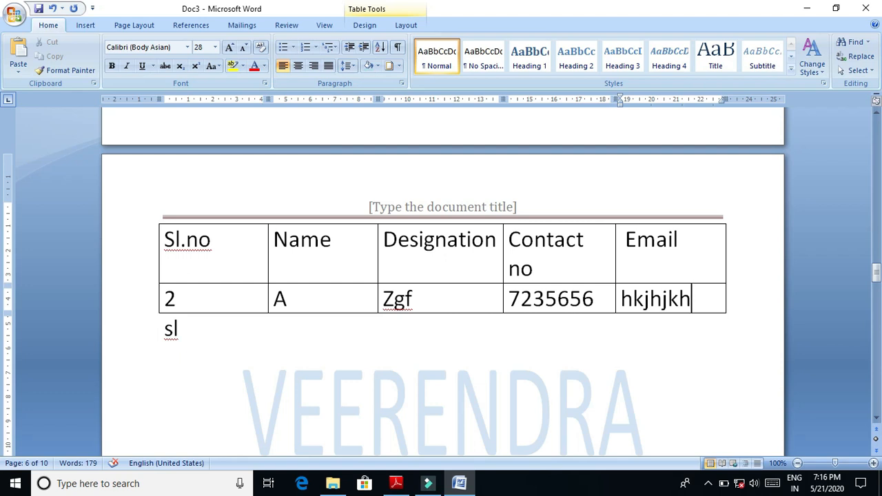
key("Tab")
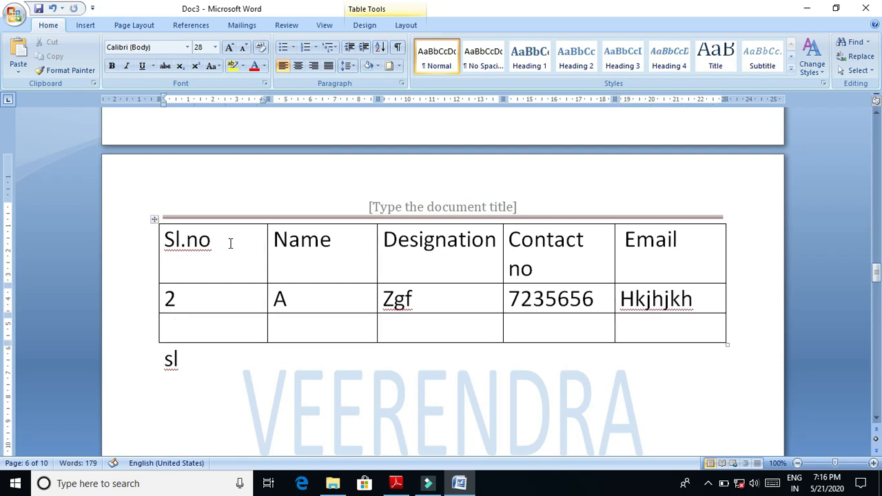
- Fill the third table row with Hjhkjhl, an empty name cell, J, Hjkhj and Hj, and add a fourth row
type("hjhkjhl")
key("Tab")
key("Tab")
type("j")
key("Tab")
type("hjkhj")
key("Tab")
type("hj")
key("Tab")
key("Tab")
key("Tab")
key("Tab")
key("Tab")
key("Tab")
key("Tab")
key("Tab")
key("Tab")
key("Tab")
key("Tab")
key("Tab")
key("Tab")
key("Tab")
key("Tab")
key("Tab")
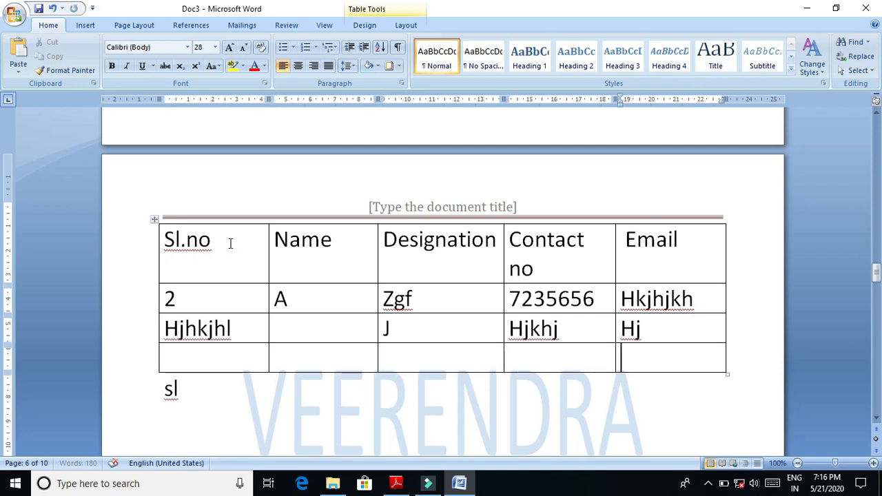
- Merge the Designation and Contact no cells in the table's header row into one cell
scroll(230, 243, "down", 6)
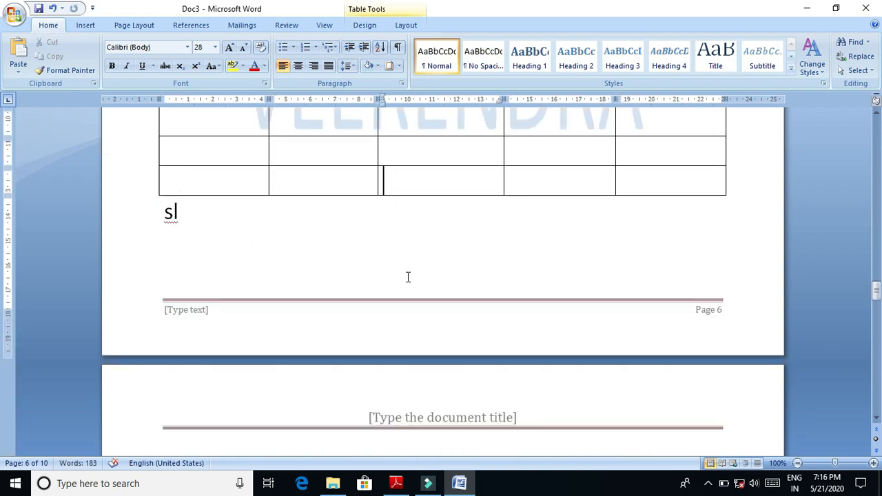
scroll(4, 283, "up", 7)
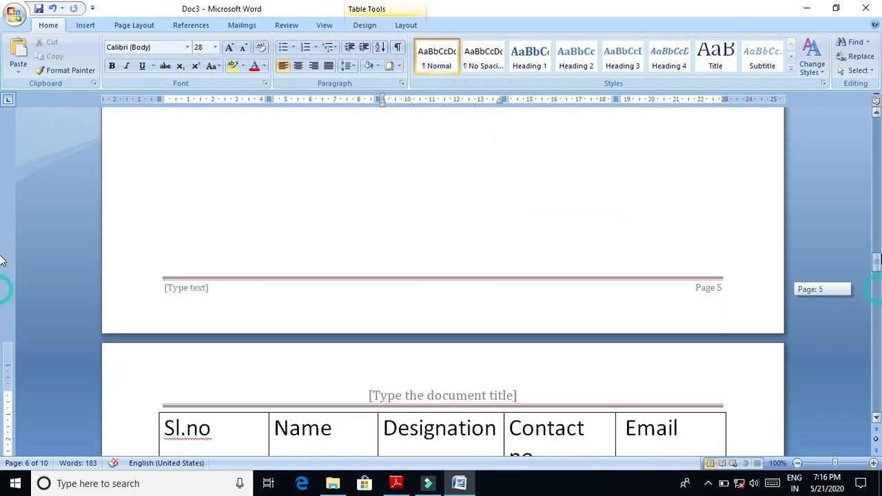
scroll(4, 275, "down", 2)
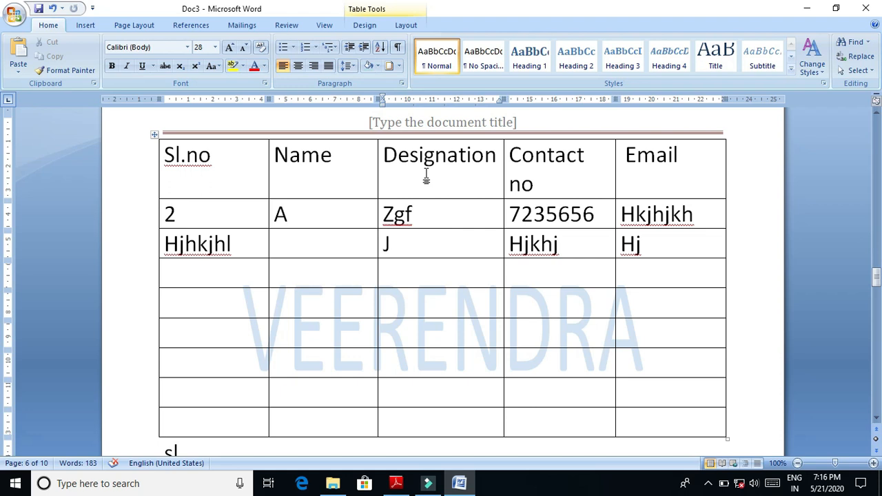
left_click_drag(424, 172, 531, 177)
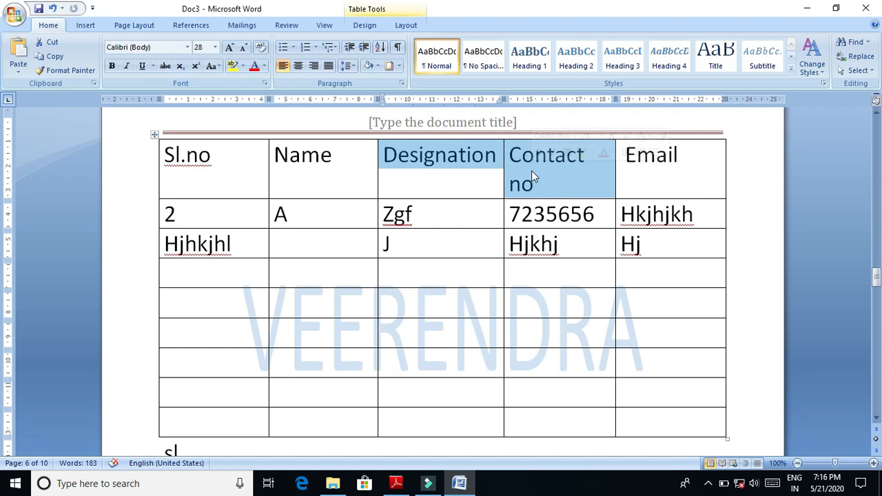
right_click(531, 170)
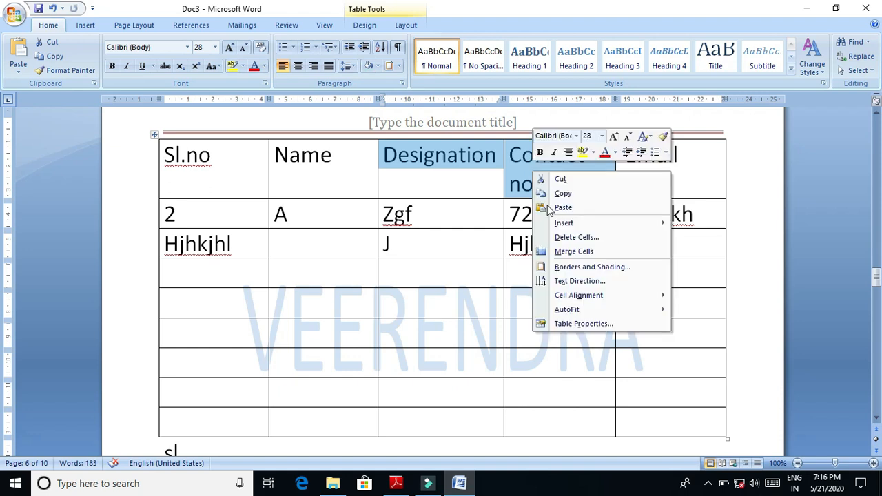
left_click(569, 252)
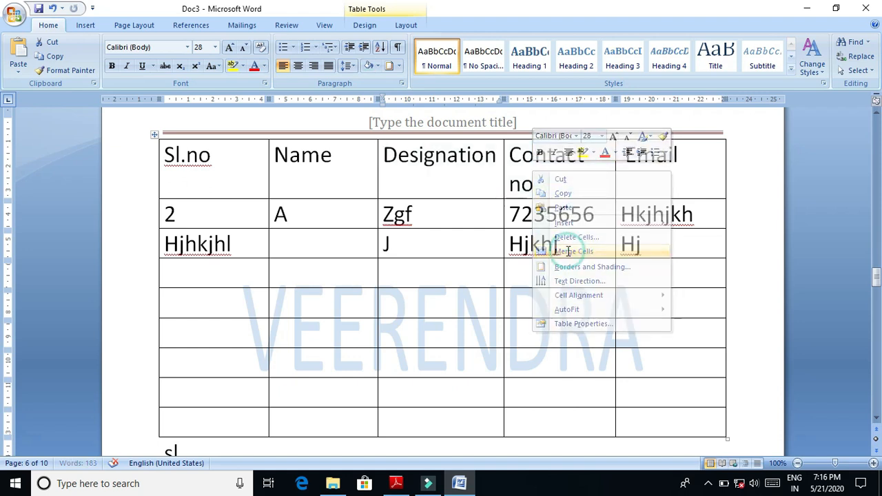
left_click(488, 172)
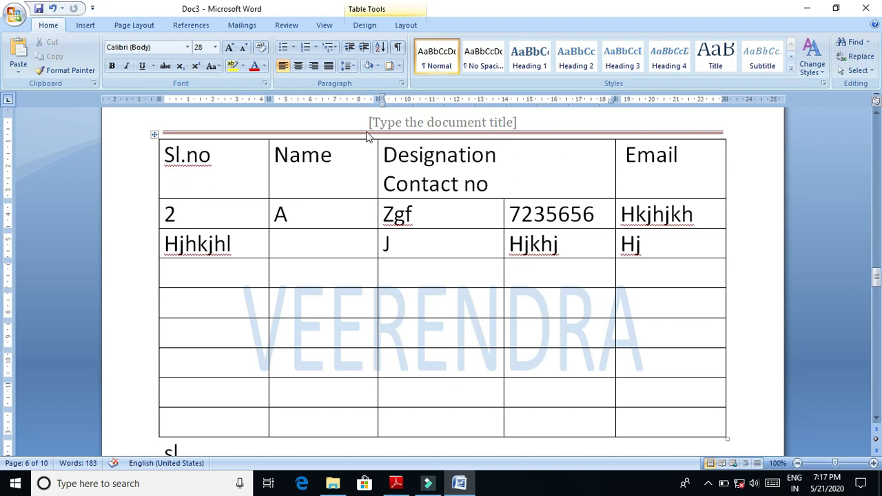
- Draw vertical lines through the table's last five rows, splitting the Name, Designation and Contact no columns
left_click(85, 25)
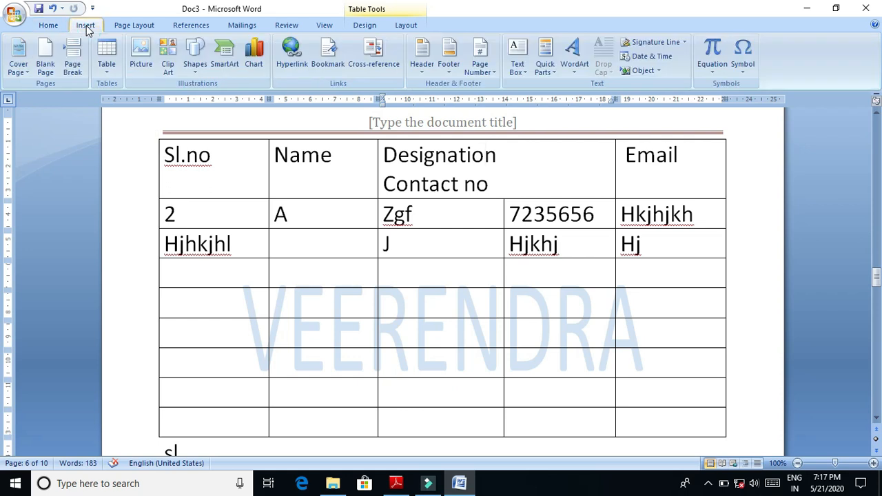
left_click(108, 68)
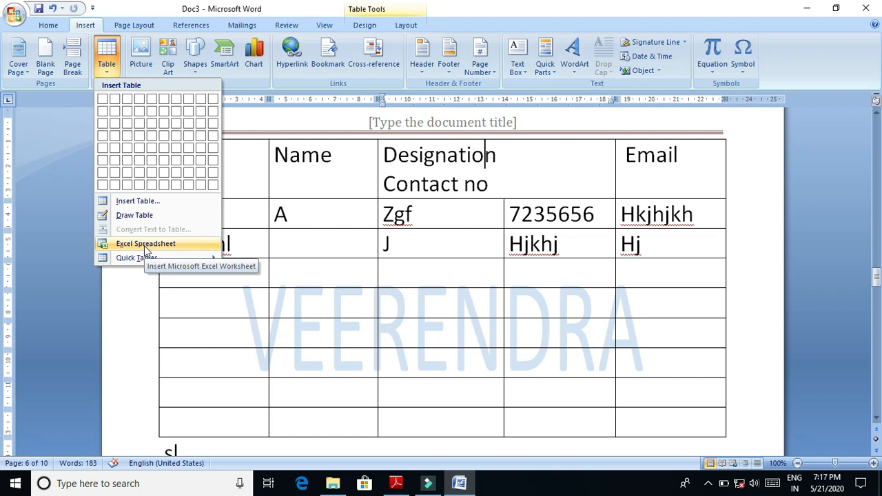
mouse_move(143, 258)
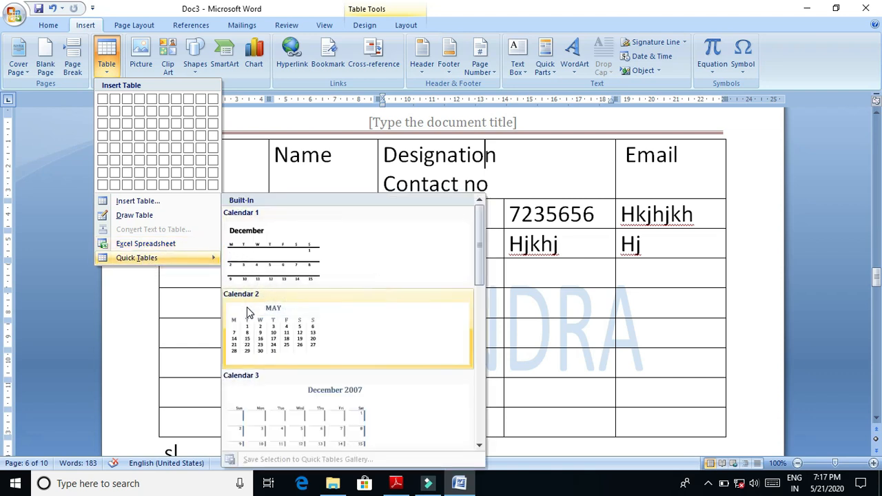
left_click(167, 215)
left_click_drag(336, 288, 337, 414)
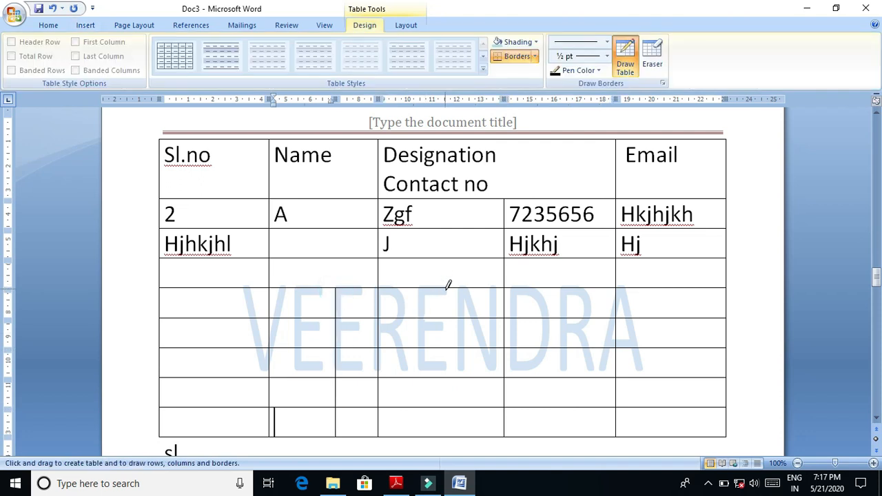
left_click_drag(448, 287, 449, 432)
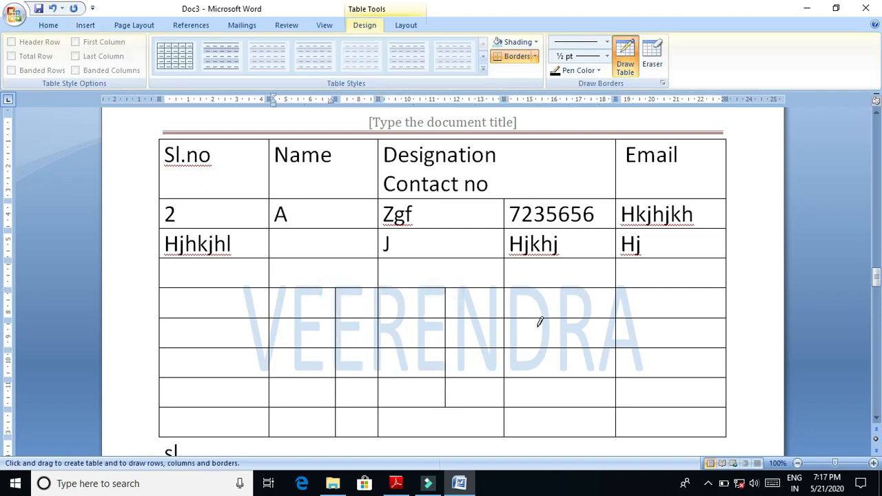
left_click_drag(562, 288, 564, 416)
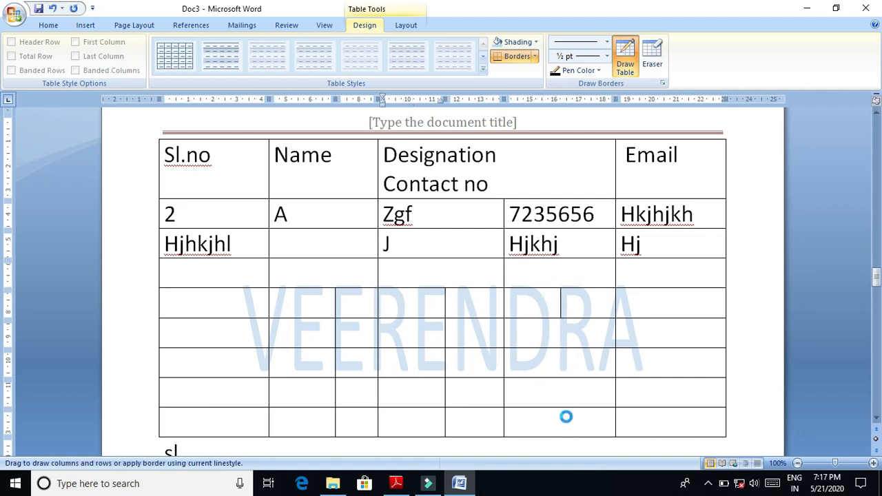
- Set the table pen to a light blue theme color and draw a vertical line splitting the Email column from the fourth row down
left_click(600, 72)
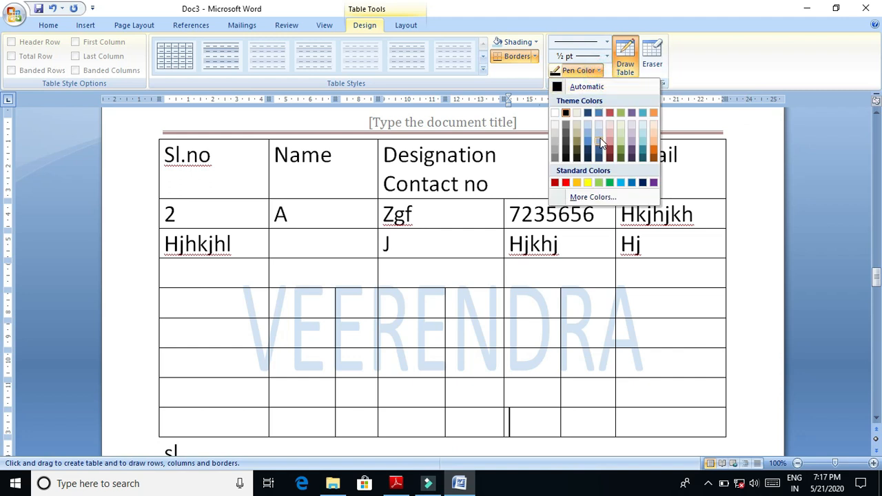
left_click(600, 140)
left_click(668, 261)
left_click_drag(674, 295, 679, 420)
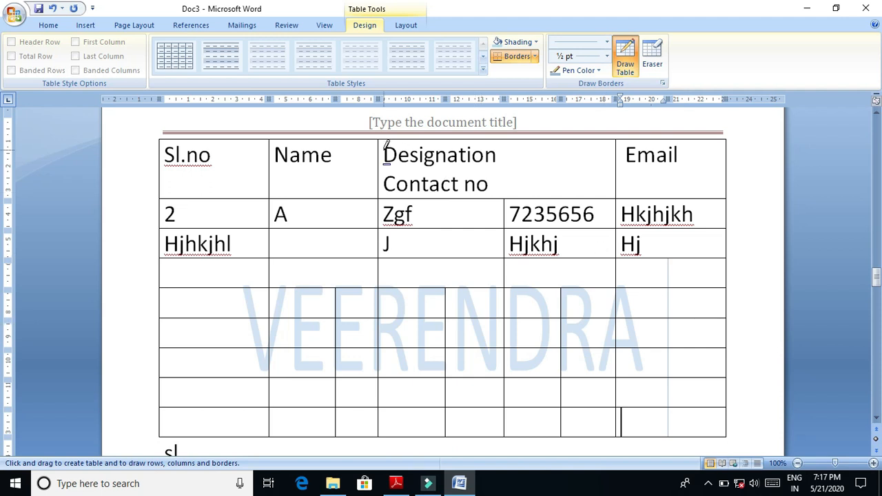
- Review the available table border types and the Borders and Shading targets without changing any border
left_click(535, 57)
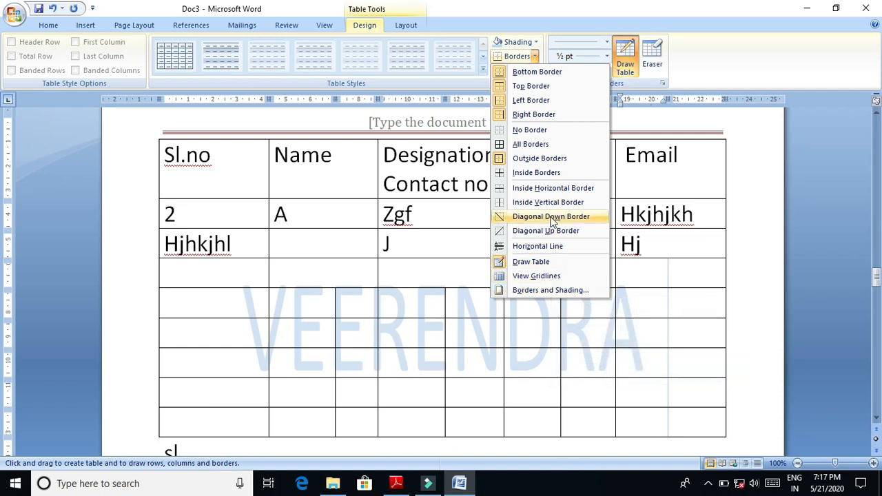
left_click(662, 84)
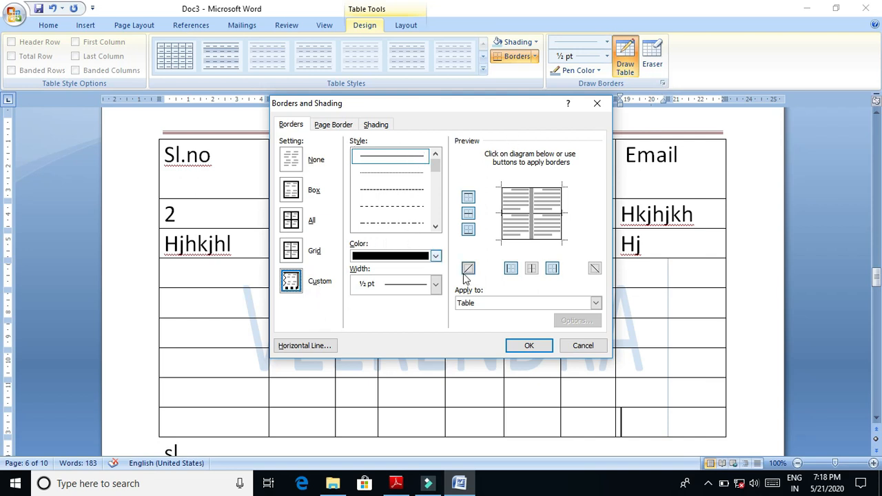
left_click(500, 305)
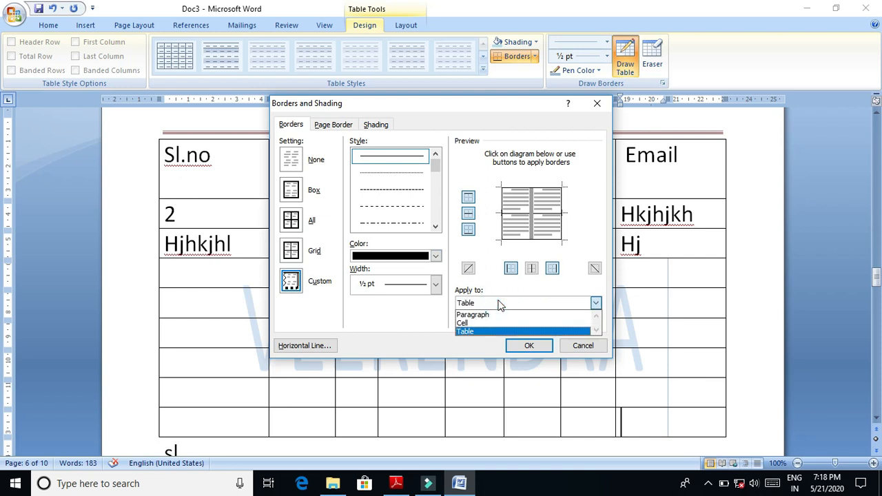
left_click(496, 302)
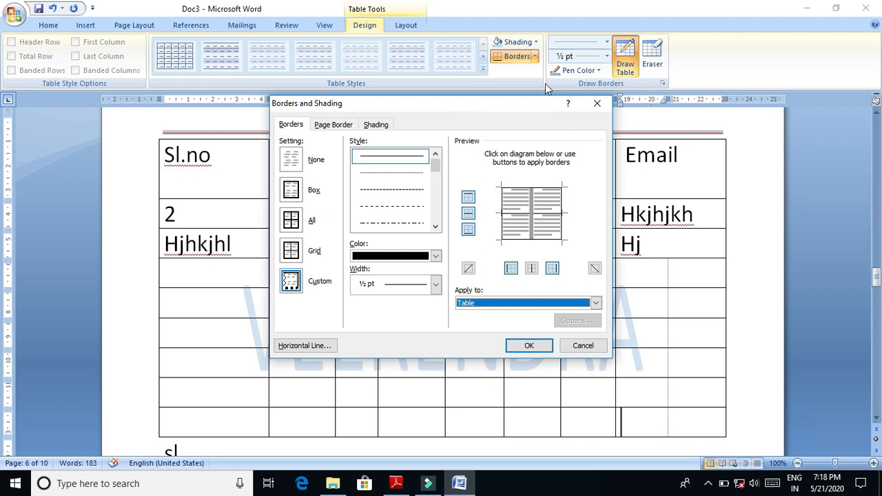
left_click(597, 103)
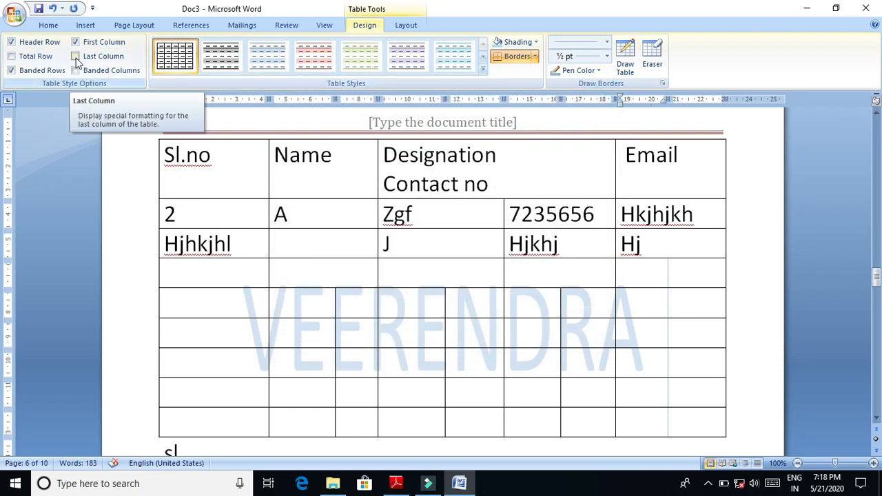
- Try several Light Shading styles on the table and finish with Light Shading - Accent 5
left_click(209, 56)
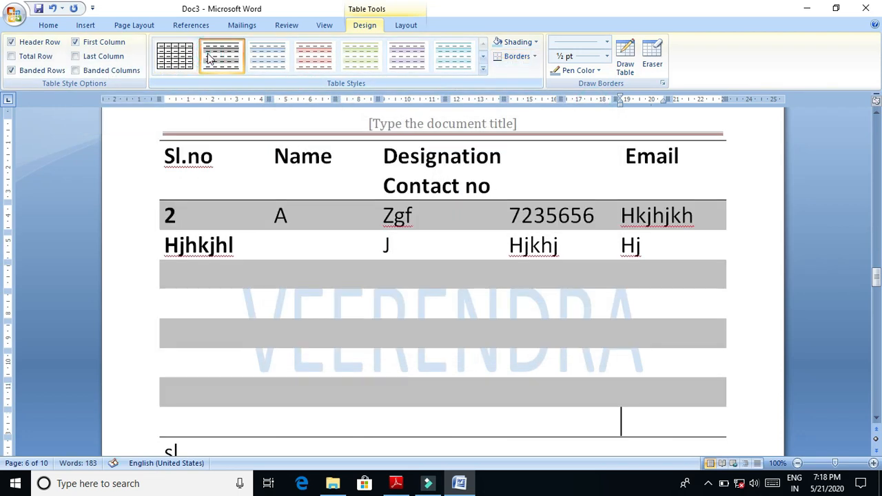
left_click(360, 55)
left_click(405, 54)
left_click(451, 55)
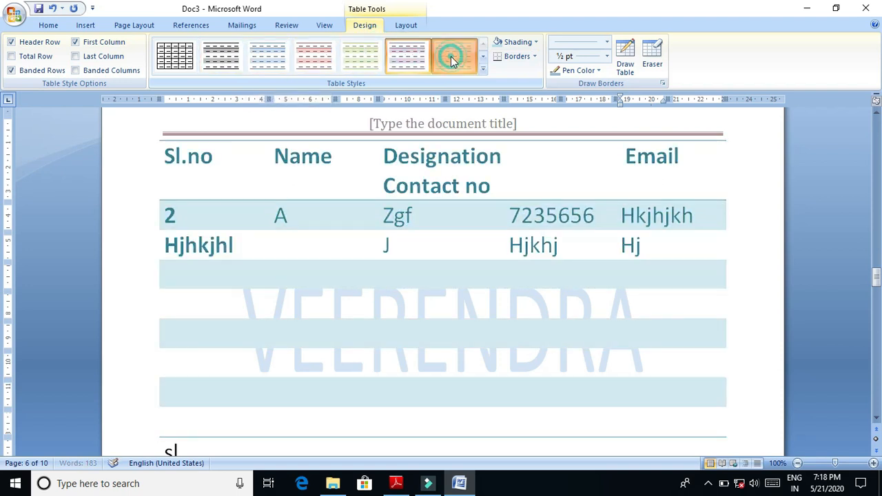
- Try center and right table alignment while modifying the Light Shading - Accent 5 style, and view its borders and shading
left_click(483, 68)
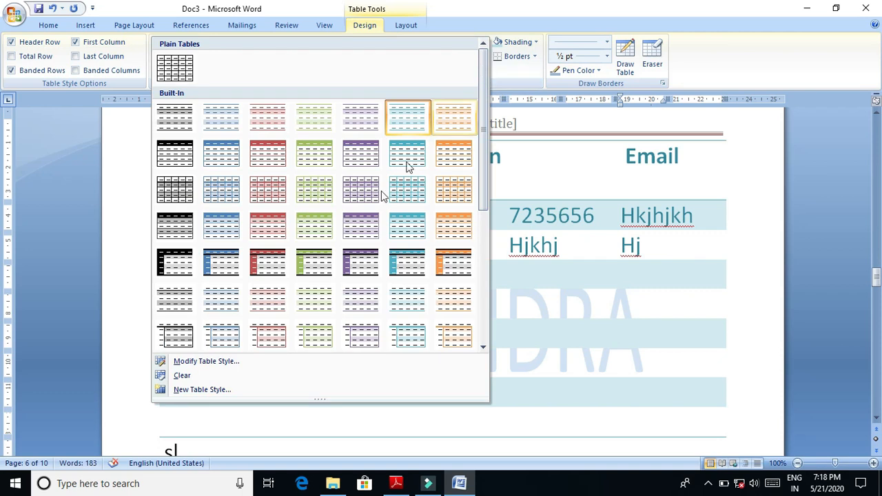
left_click(249, 361)
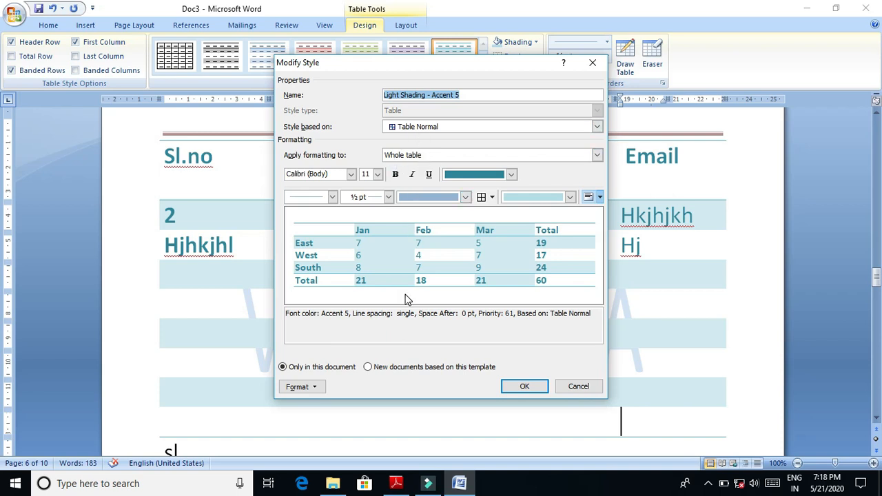
left_click(318, 387)
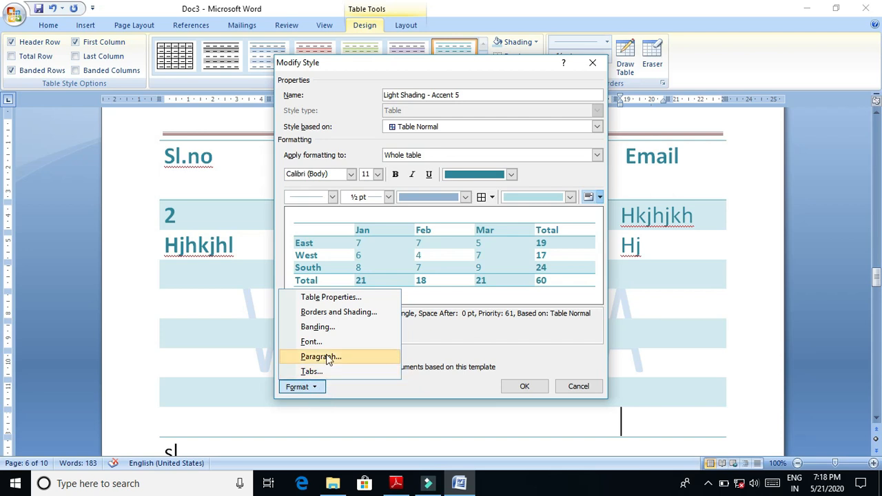
left_click(330, 297)
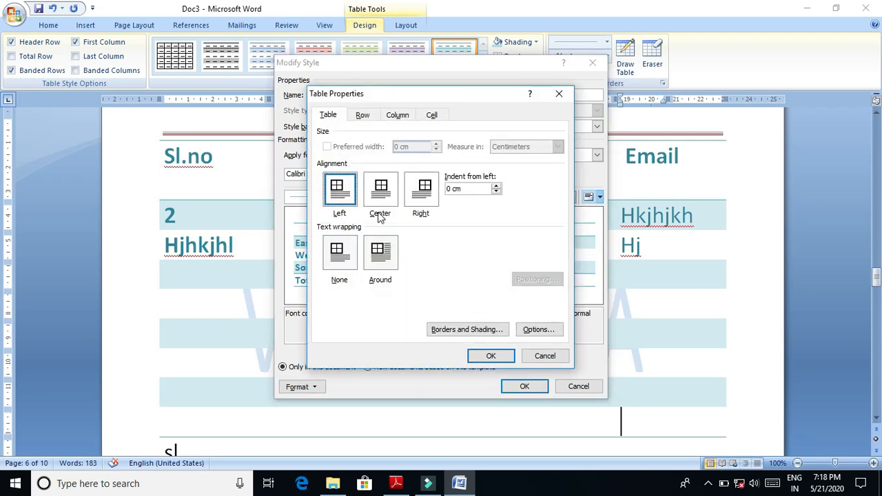
left_click(374, 199)
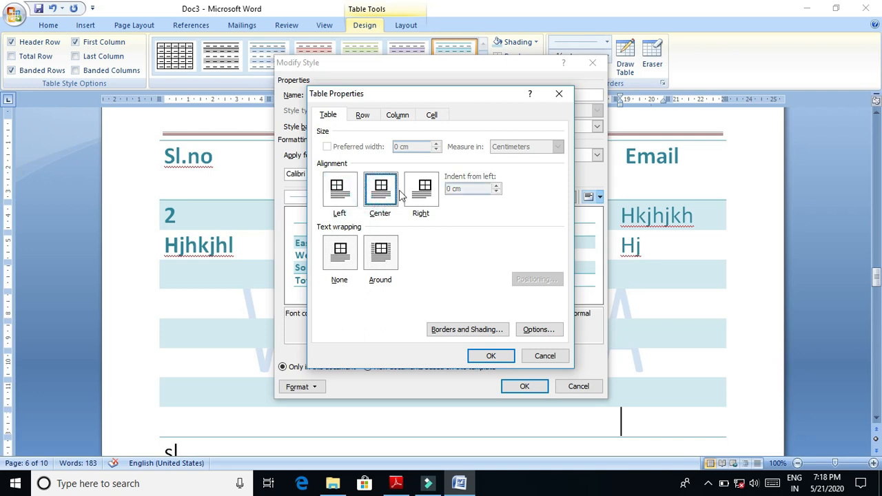
left_click(419, 199)
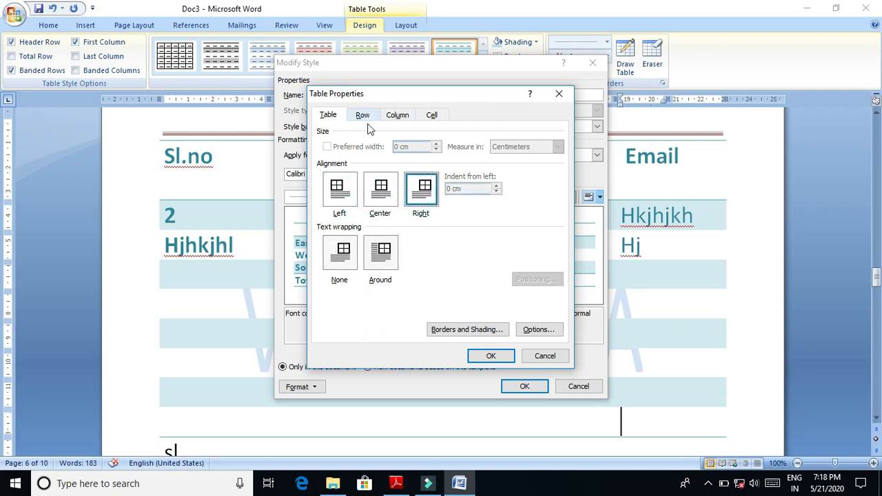
left_click(347, 263)
left_click(449, 329)
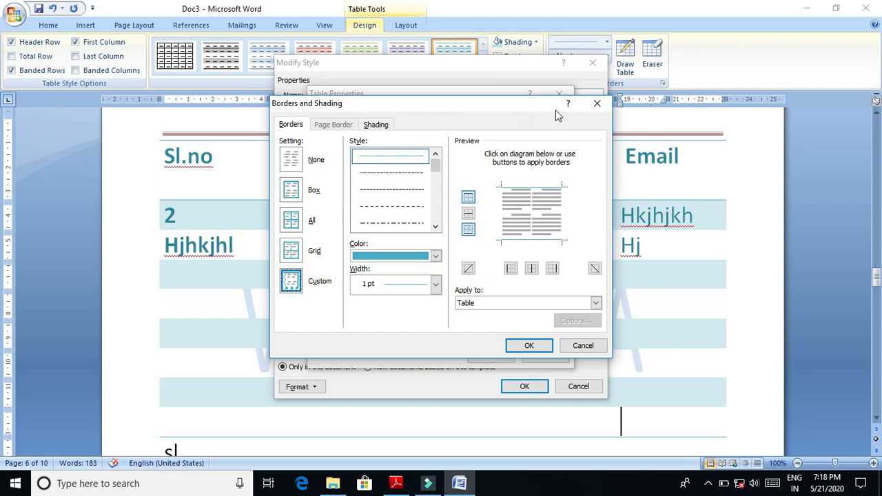
left_click(596, 104)
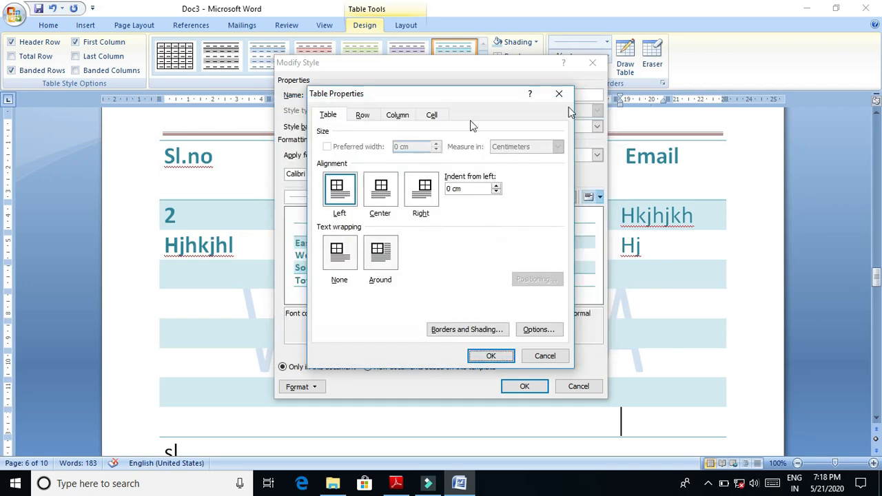
- Review the table style's row, column and cell properties, and cancel the style modification
left_click(360, 116)
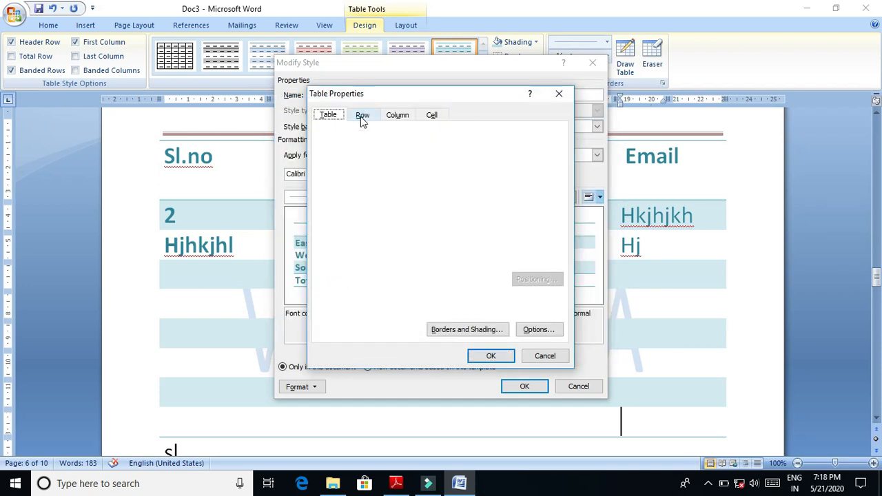
left_click(411, 114)
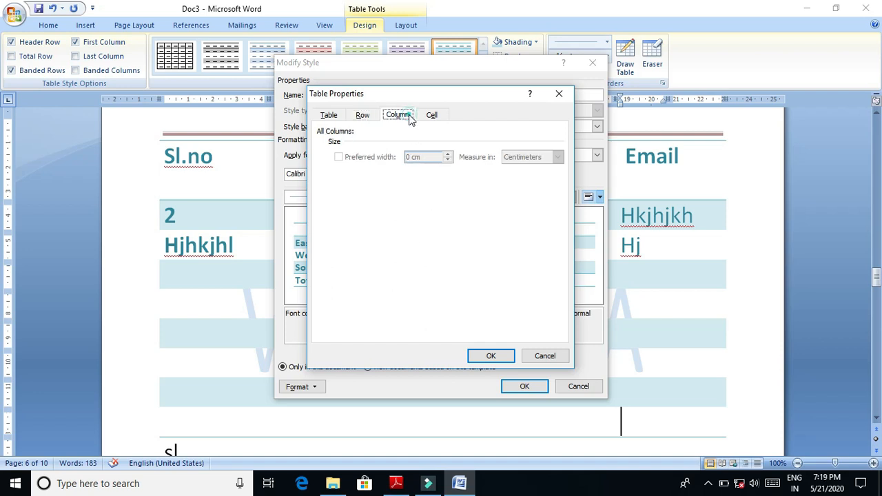
left_click(430, 115)
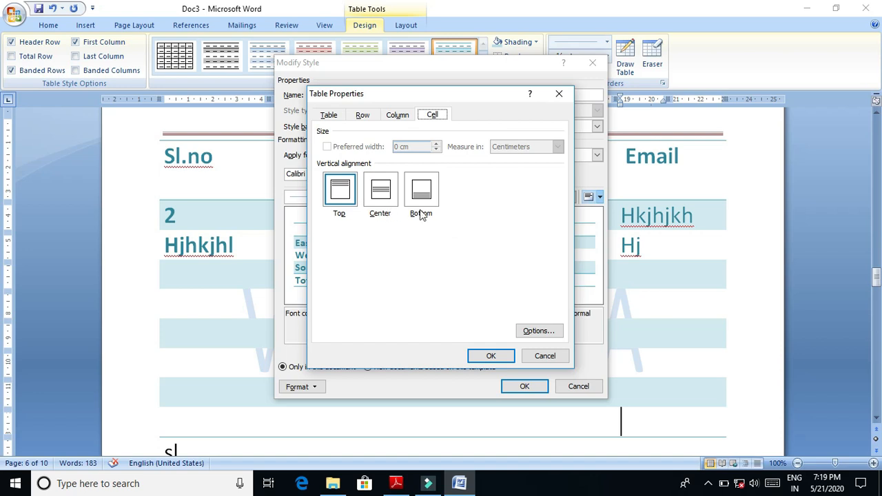
left_click(544, 357)
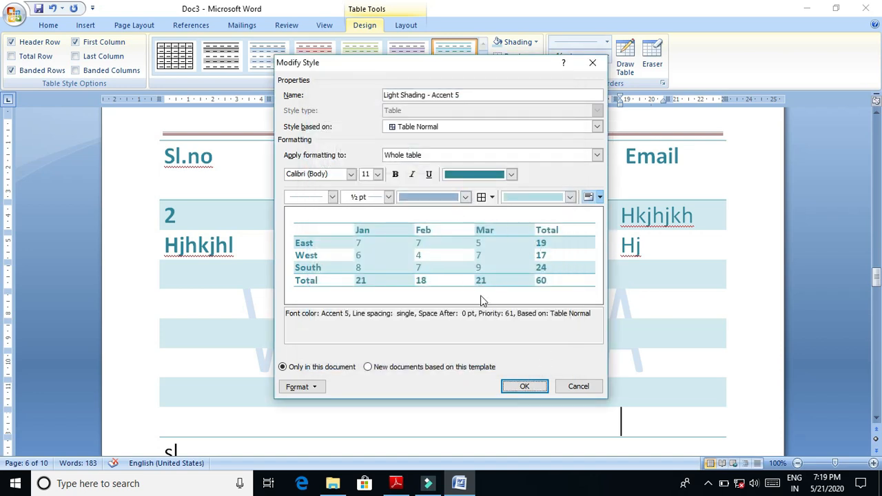
left_click(579, 386)
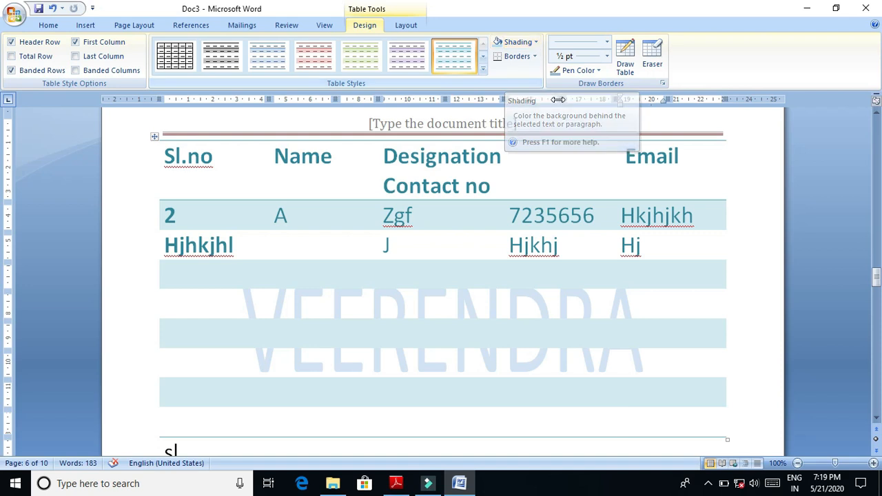
- Review the table's border, page border and shading settings without applying changes
left_click(660, 84)
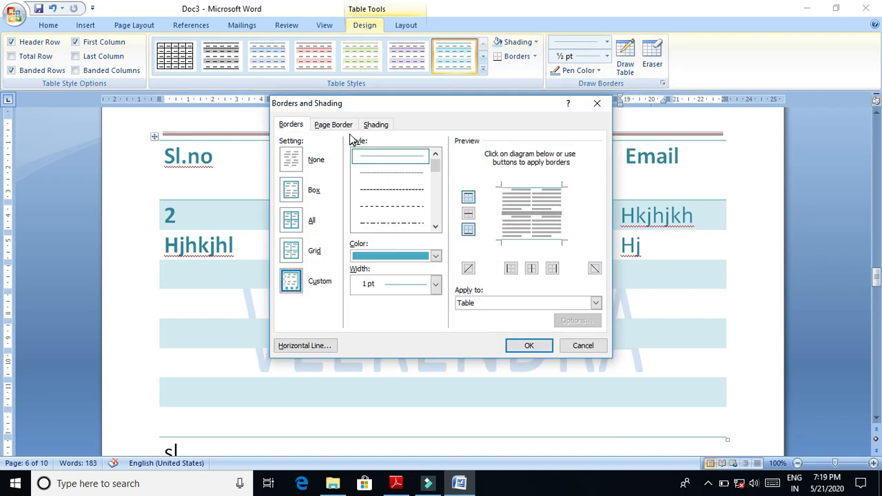
left_click(334, 125)
left_click(374, 127)
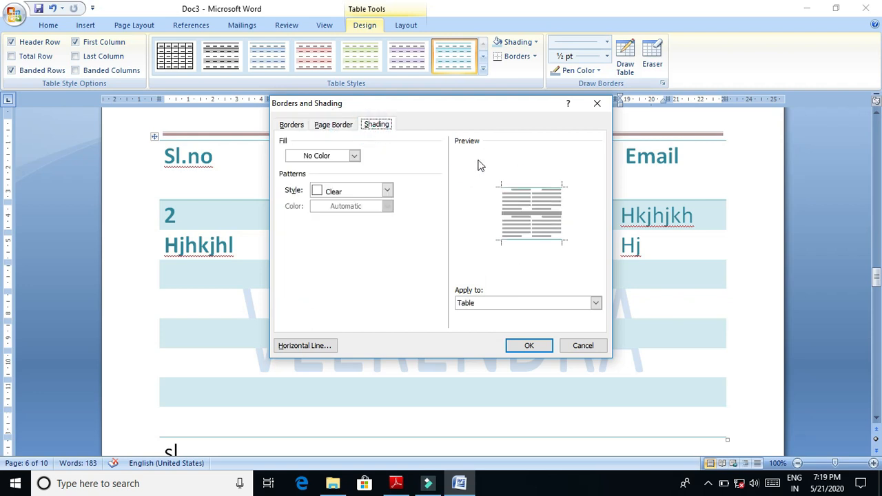
left_click(596, 105)
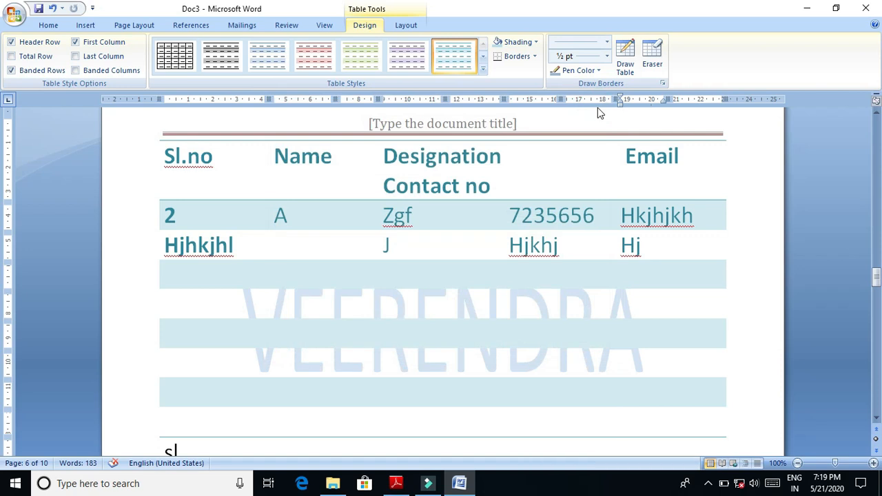
- Start a new table style and review its font, font size and font colour options
left_click(485, 72)
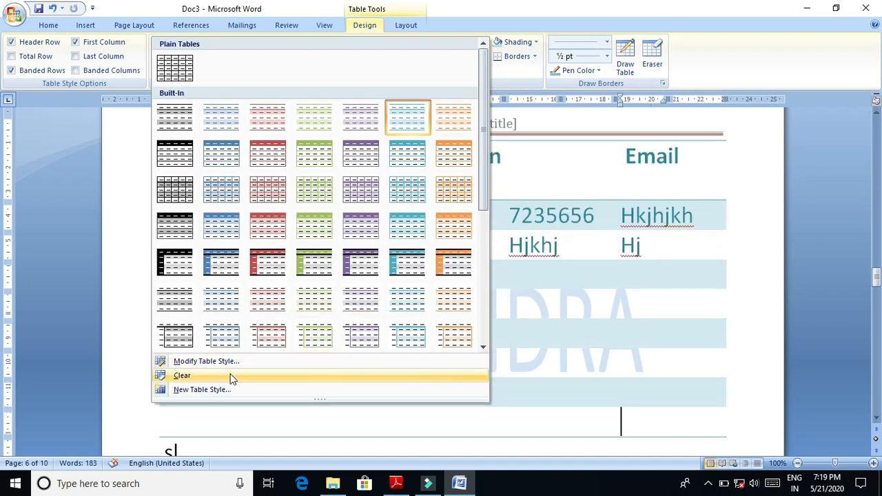
left_click(225, 393)
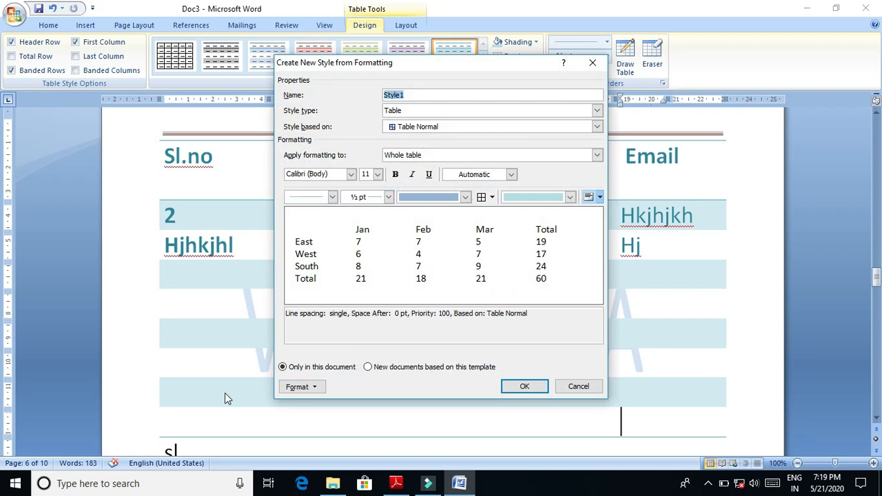
left_click(350, 174)
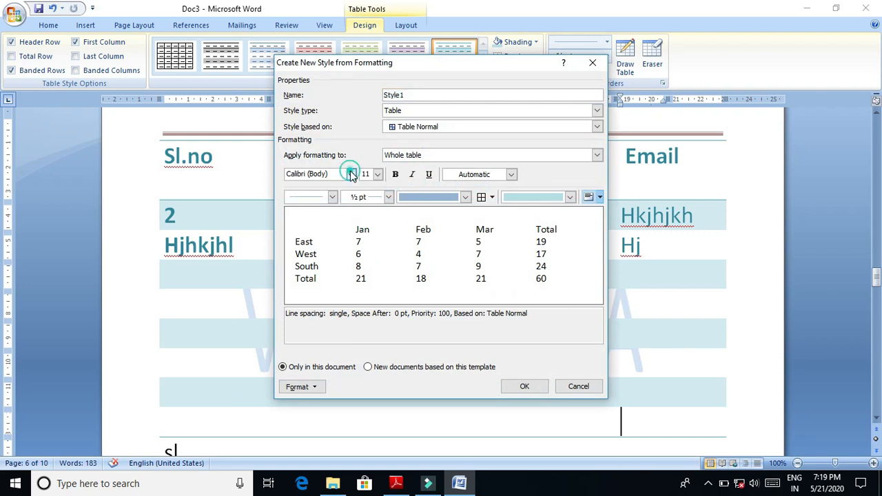
left_click(351, 174)
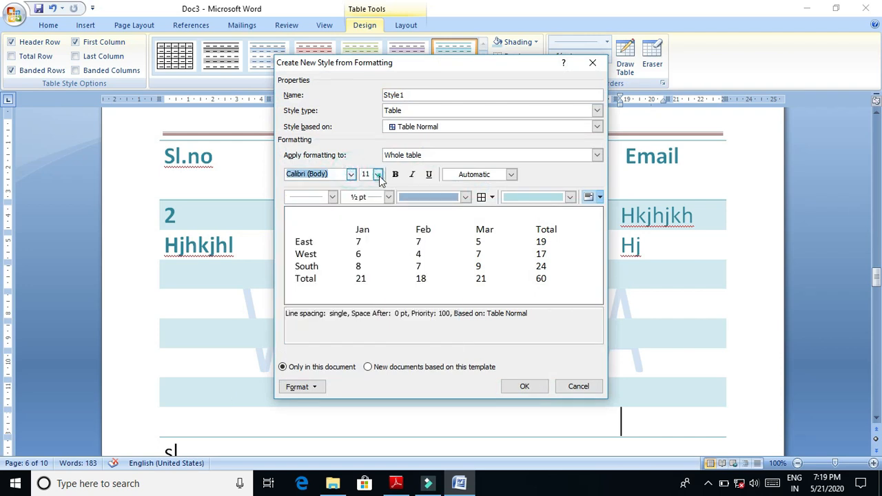
left_click(378, 174)
left_click(378, 175)
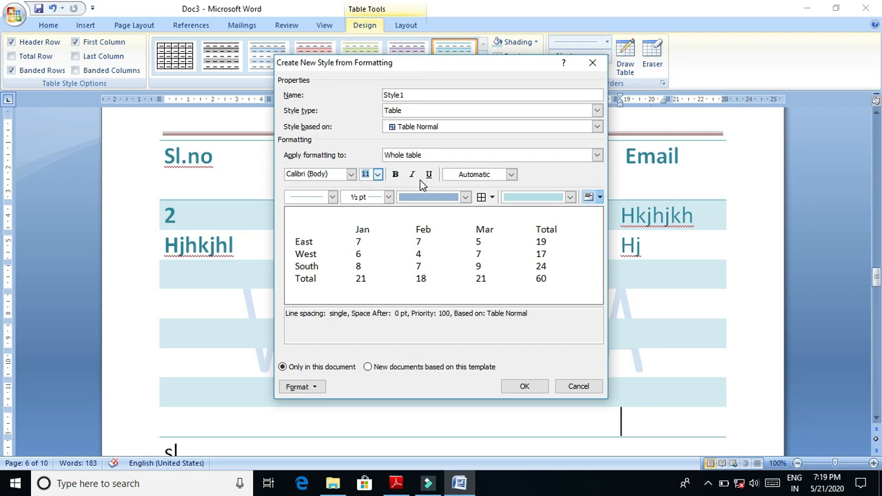
left_click(501, 176)
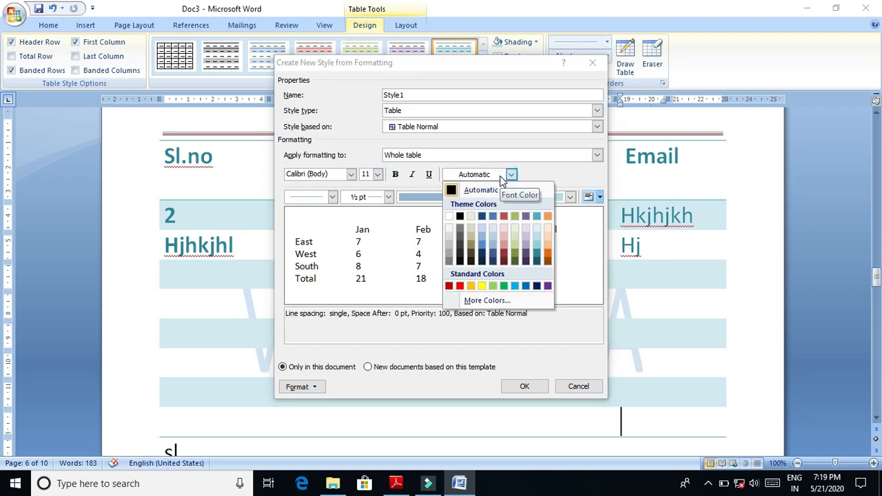
left_click(501, 176)
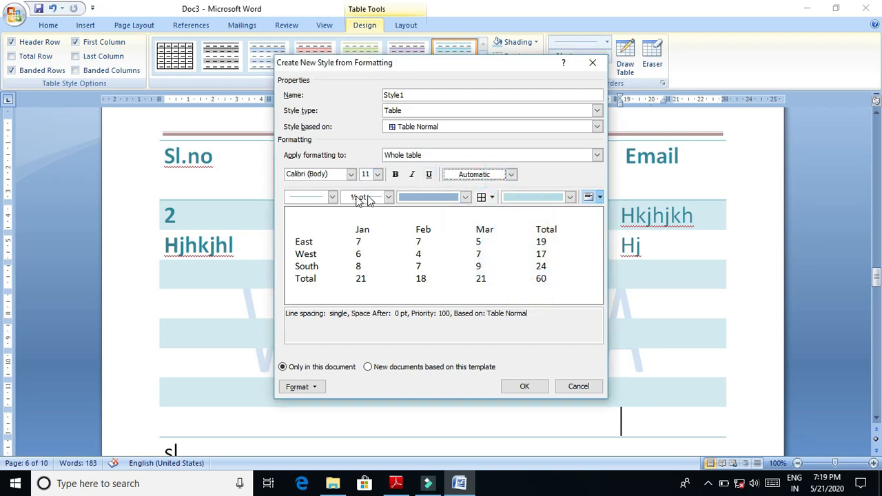
- Review the new table style's line style, line weight, border colour and border placement options
left_click(332, 197)
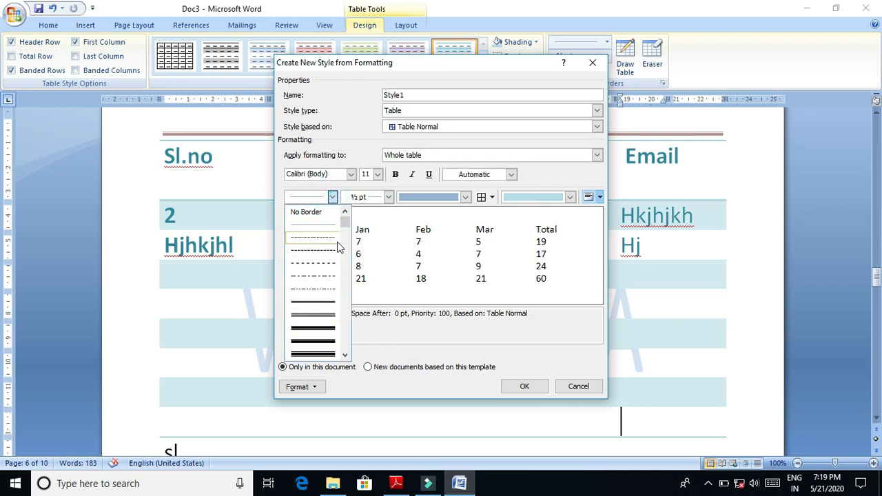
left_click(398, 222)
left_click(389, 197)
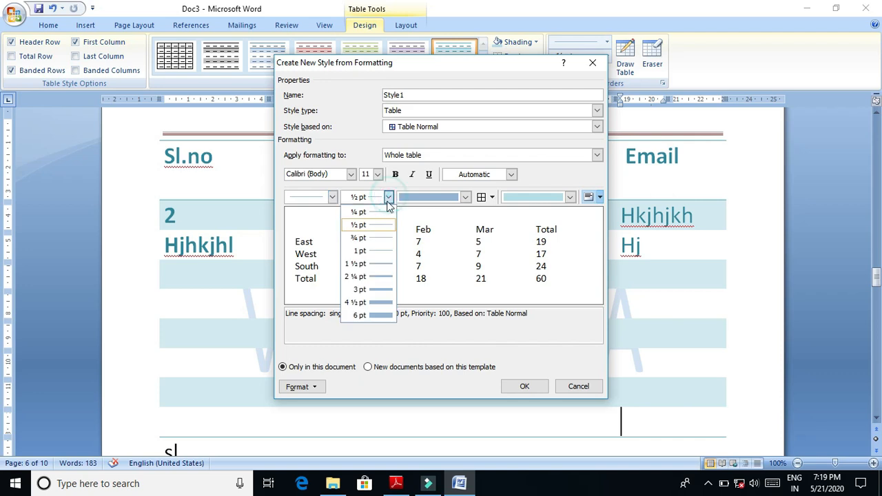
left_click(414, 261)
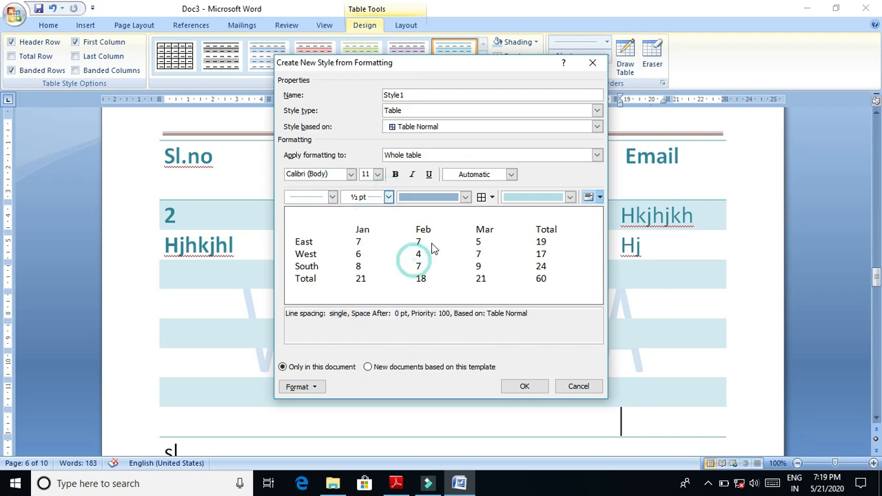
left_click(465, 198)
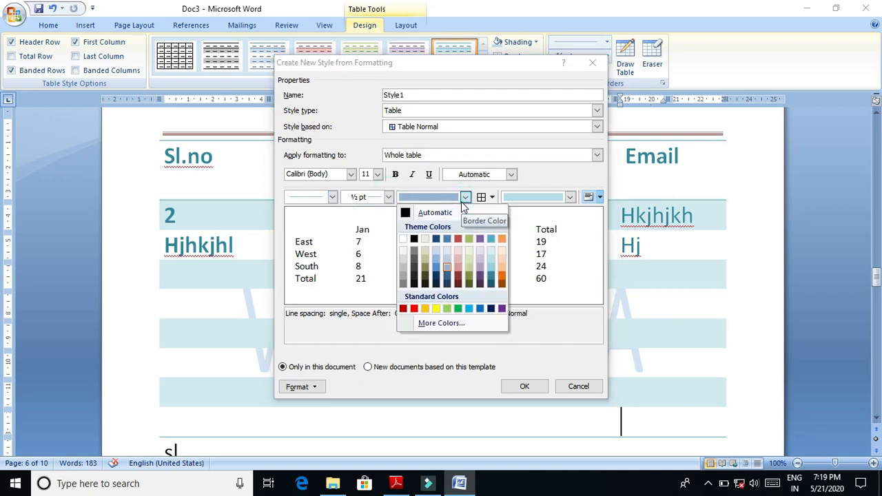
left_click(465, 199)
left_click(491, 197)
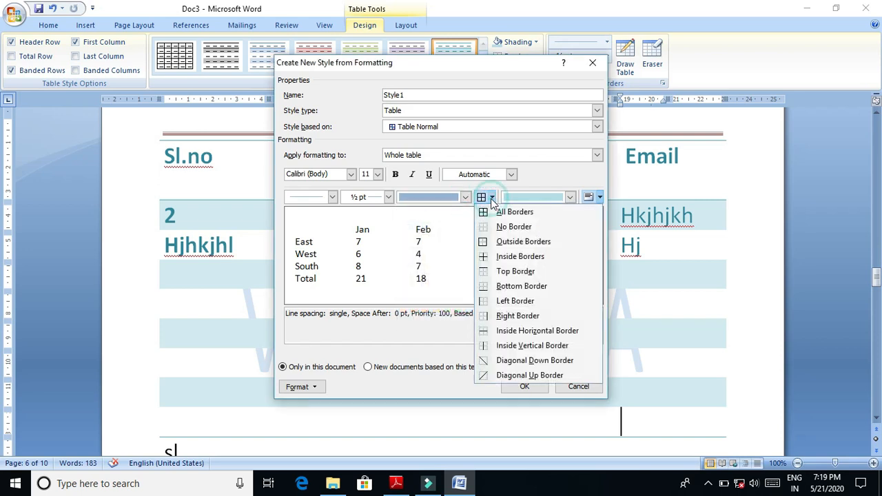
left_click(491, 199)
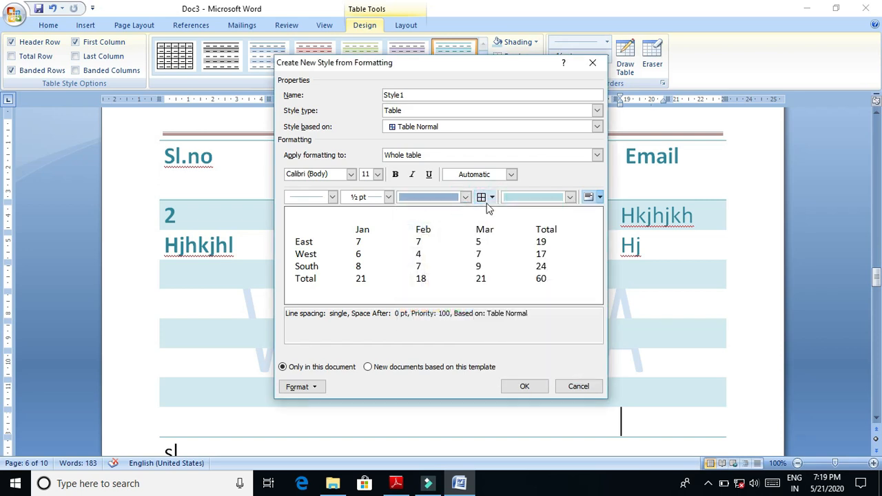
- Review the new table style's shading colour, alignment and line weight options, and close the dialog without creating the style
left_click(570, 197)
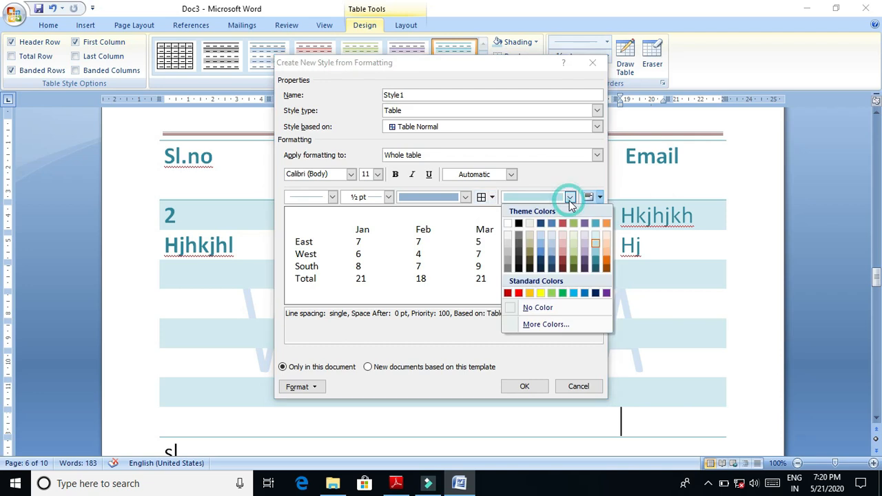
left_click(570, 200)
left_click(596, 198)
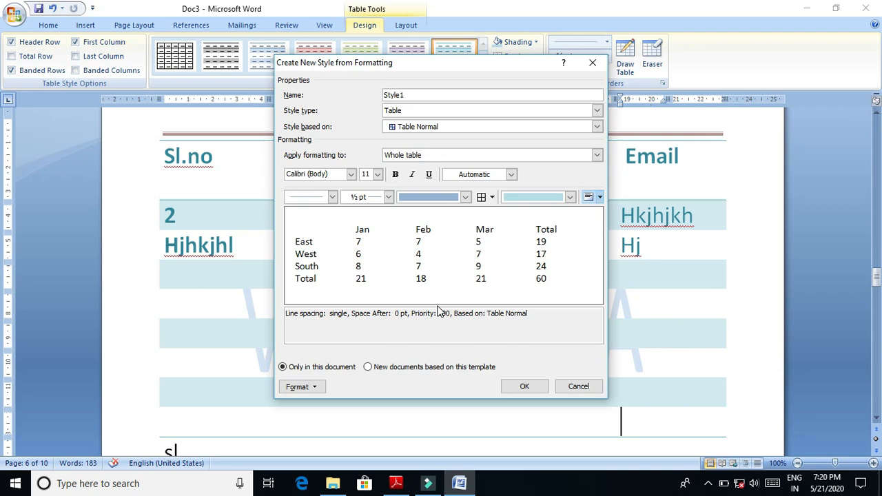
left_click(389, 197)
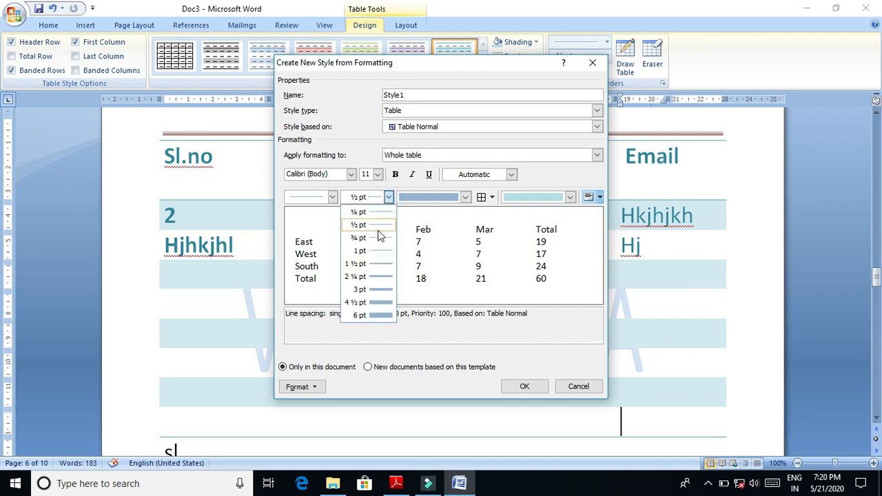
left_click(449, 259)
left_click(597, 63)
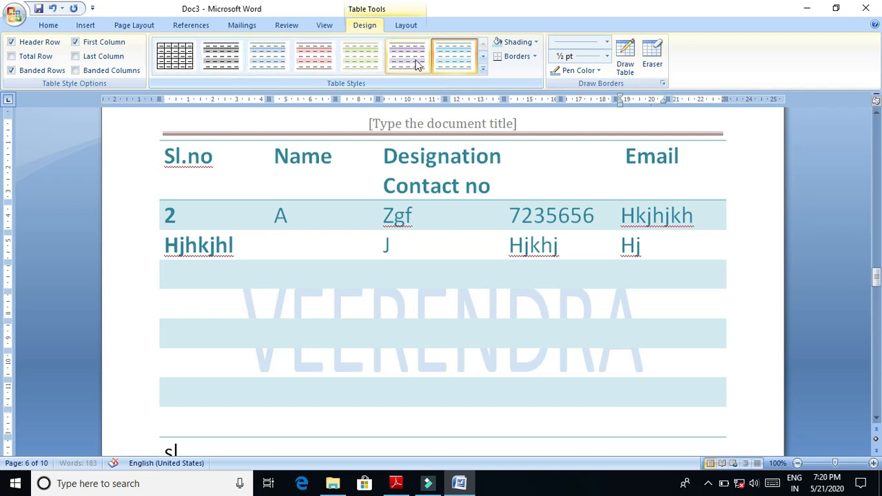
- Browse the remaining built-in table styles and return to the table without applying one
left_click(482, 71)
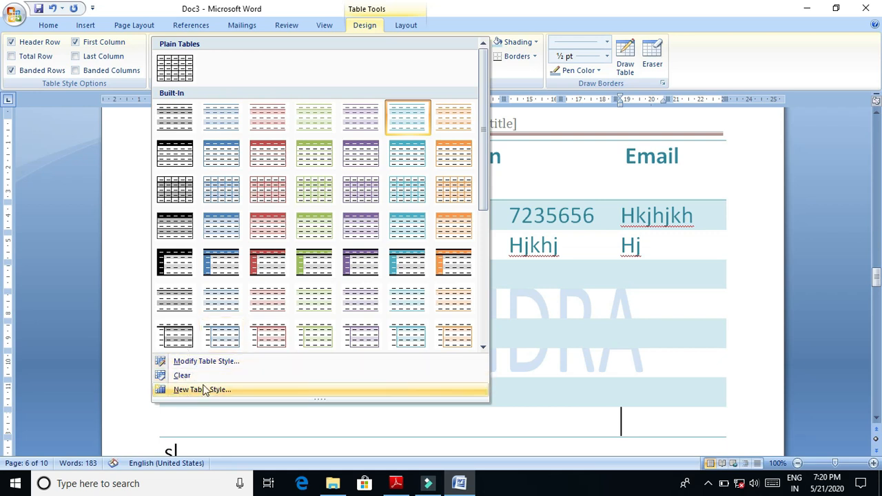
left_click(482, 332)
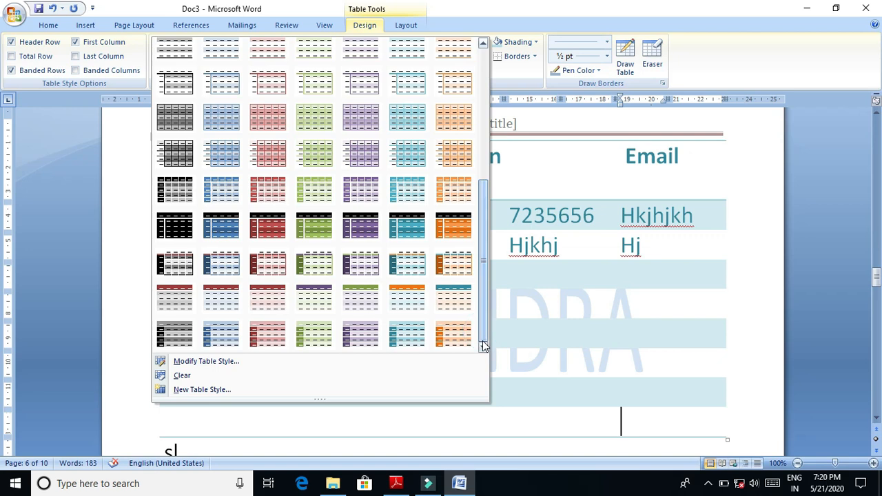
left_click(579, 327)
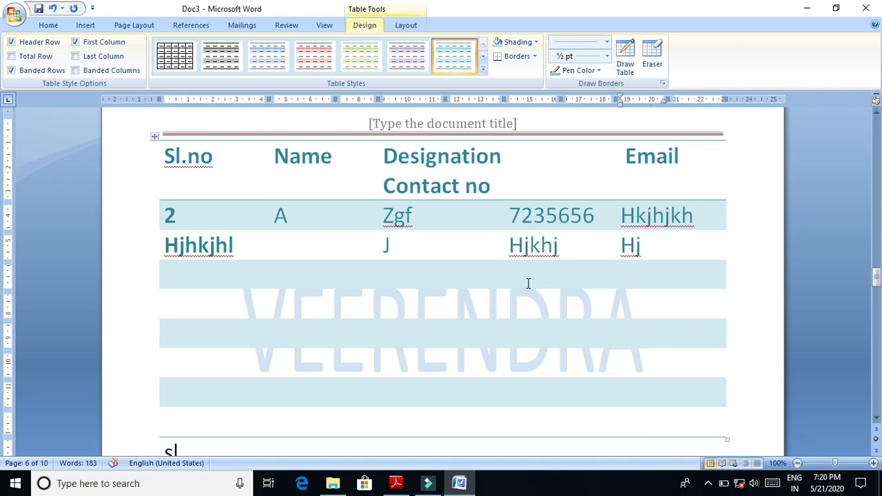
left_click(530, 279)
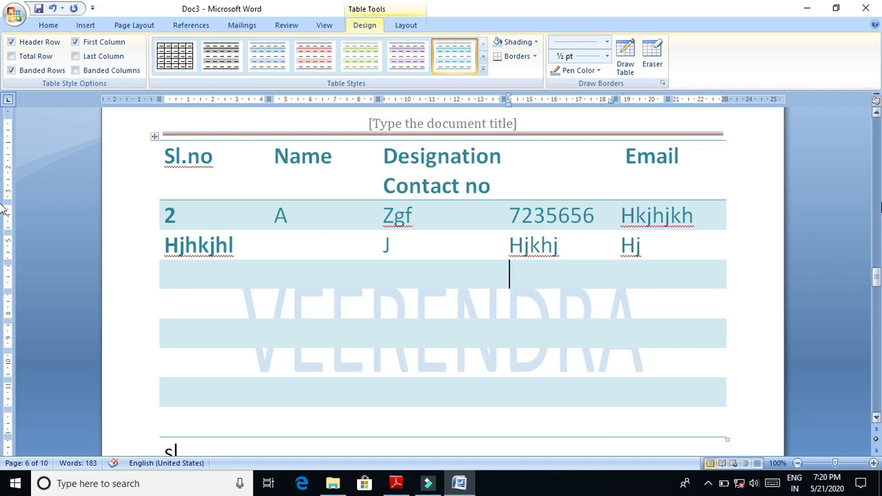
- Insert a table of five columns and two rows ahead of the existing contact table, starting from the blank page before it
left_click(877, 195)
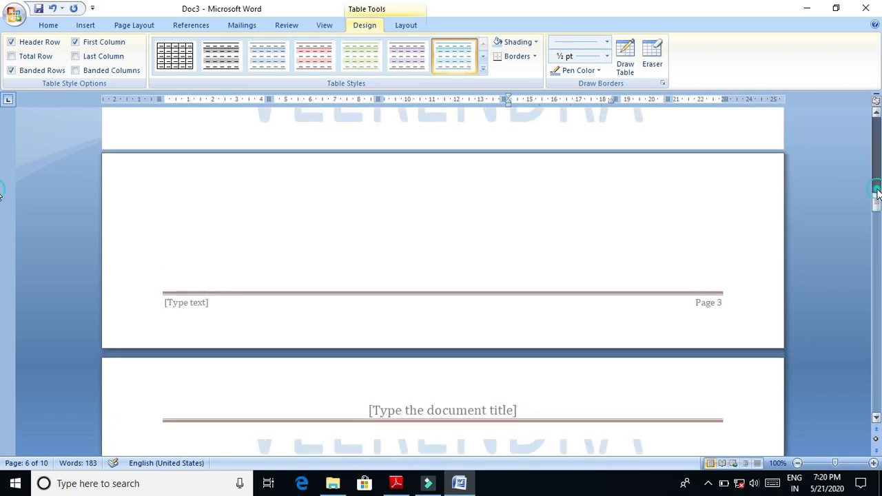
left_click_drag(877, 195, 876, 158)
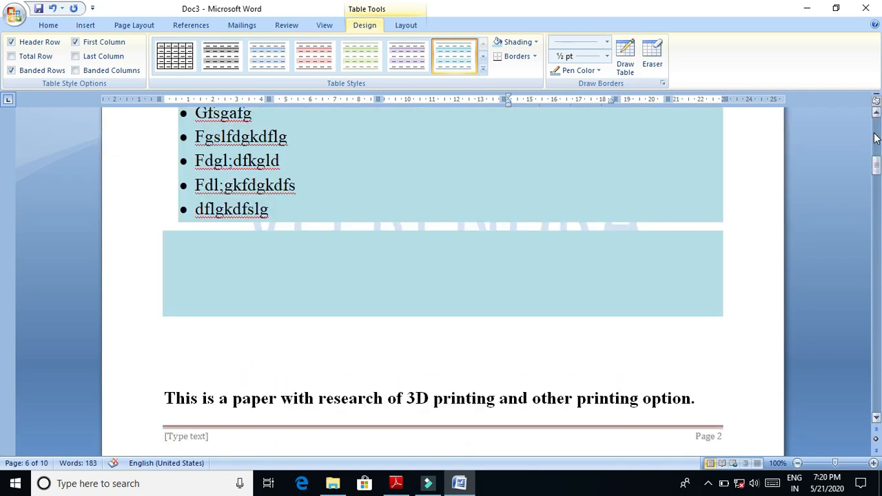
left_click_drag(879, 147, 879, 252)
left_click(393, 151)
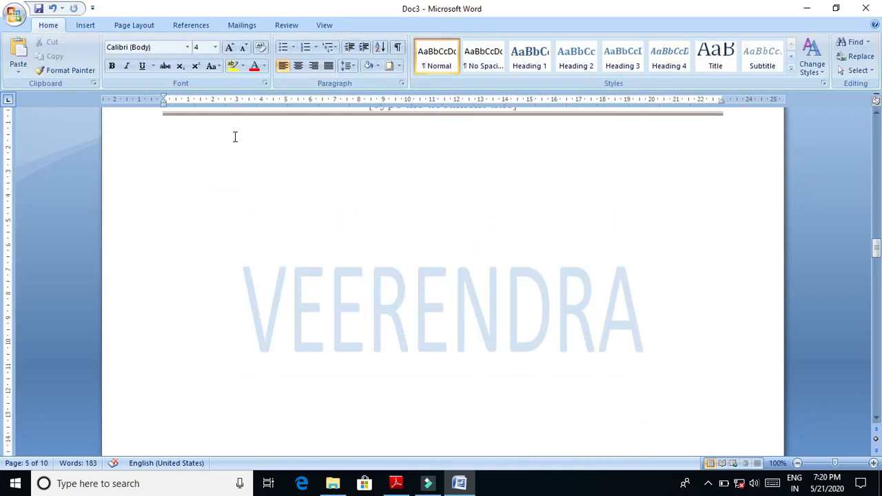
left_click(85, 25)
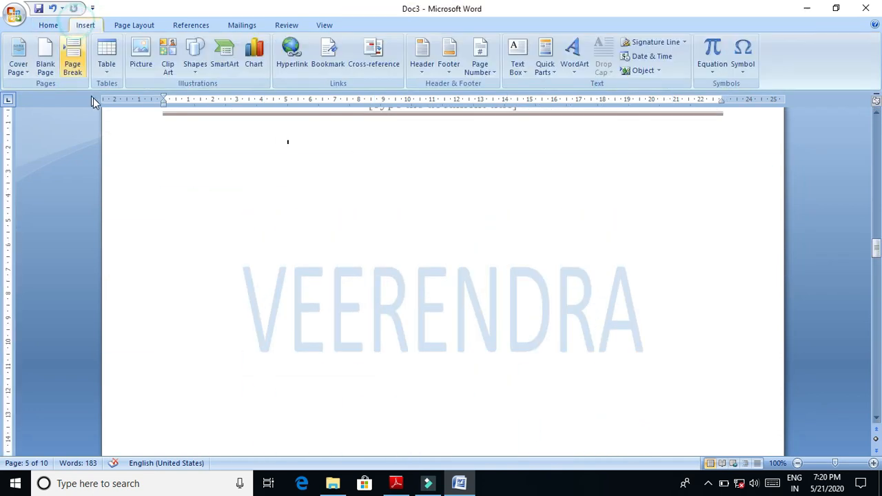
left_click(105, 58)
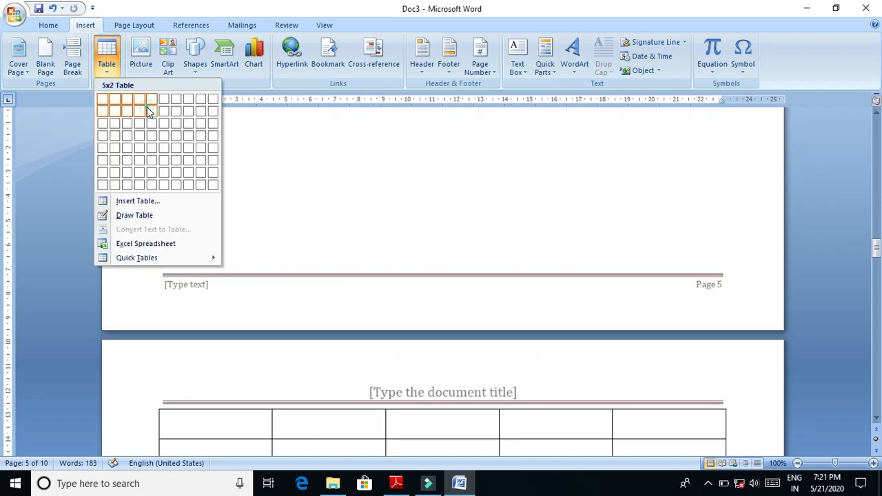
left_click(151, 113)
left_click_drag(873, 268, 873, 268)
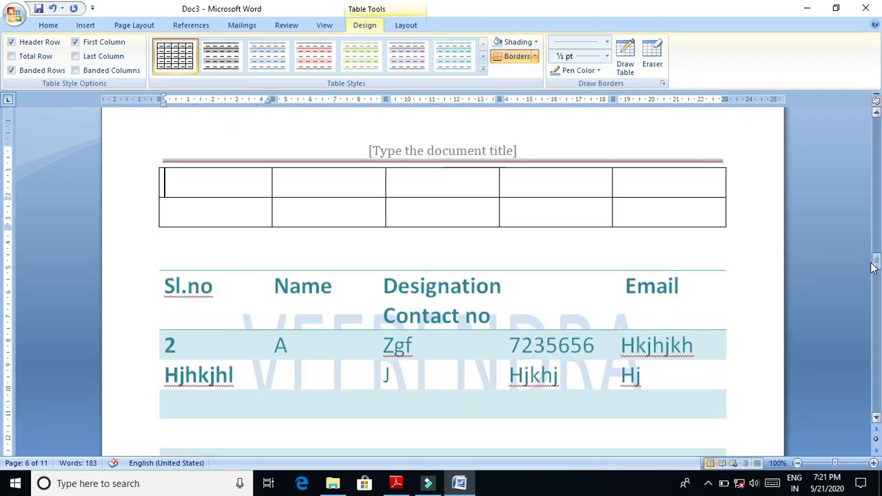
- Fill the new table's first row with Flajfhalkj, Kfkafjakj, Jfkajfkj, Kfjakjfkl and Fkalajk
type("flajfhalkj")
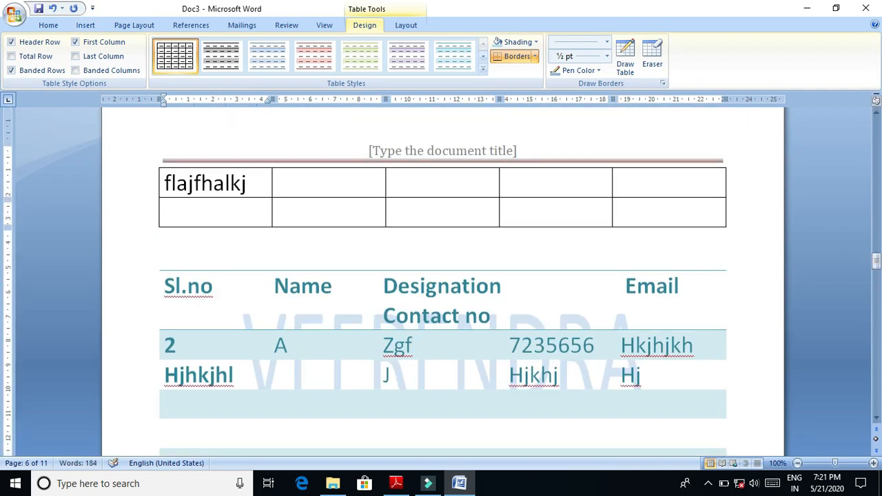
key("Tab")
type("kfkafjakj")
key("Tab")
type("jfkajfkj")
key("Tab")
type("kfjakjfkl")
key("Tab")
type("fkalajk")
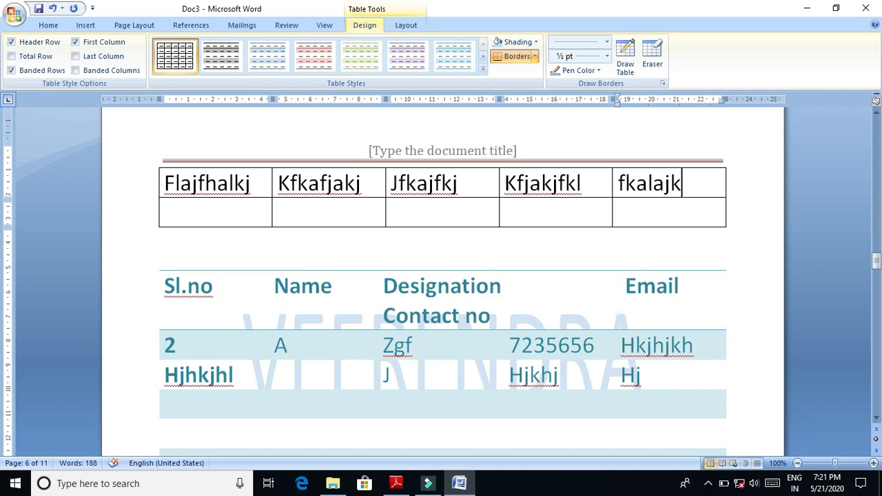
- Fill the new table's second row with Nxmvzn, Vnznvm, Nmcn, Dcmna and Cnmnm
key("Tab")
type("nxmvzn")
key("Tab")
type("vnznvm")
key("Tab")
type("nmcn")
key("Tab")
type("dcmna")
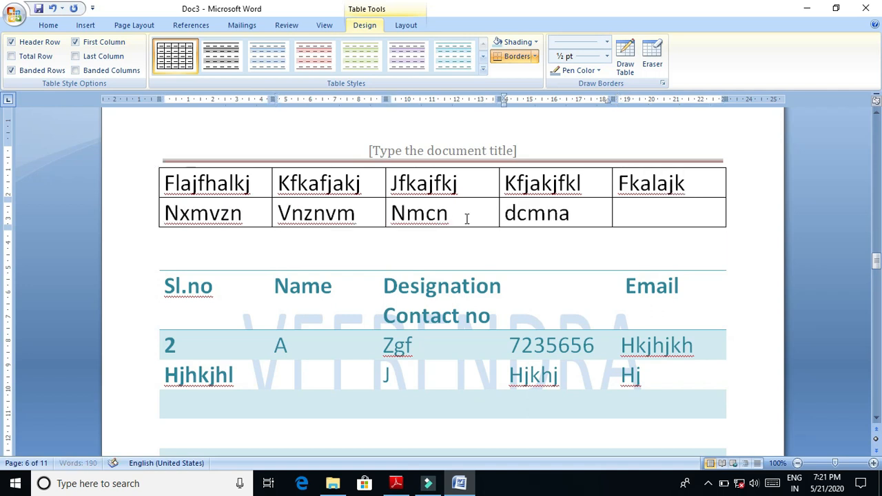
key("Tab")
type("cnmnm")
- Add a third row to the new table and fill it with Xznx, Nxmncz, Xzn, Cman and xman
key("Tab")
type("xznx")
key("Tab")
type("nxmncz")
key("Tab")
type("x")
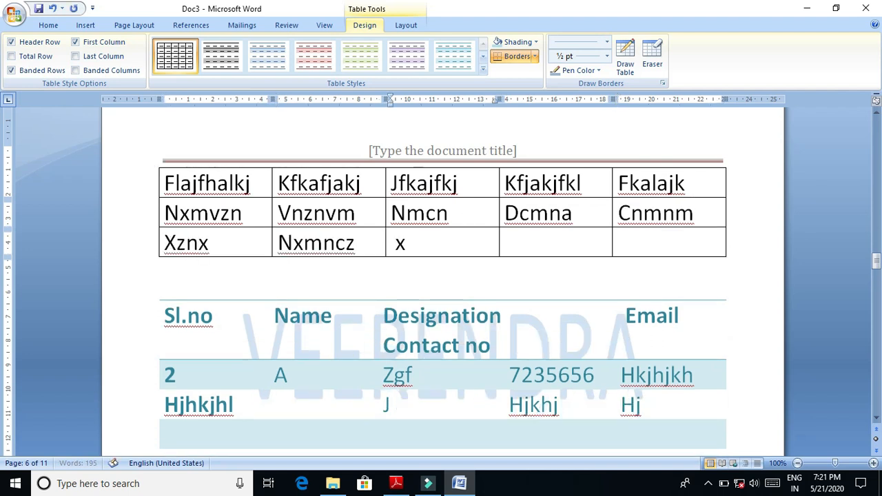
type("zn")
key("Tab")
type("cman")
key("Tab")
type("xman")
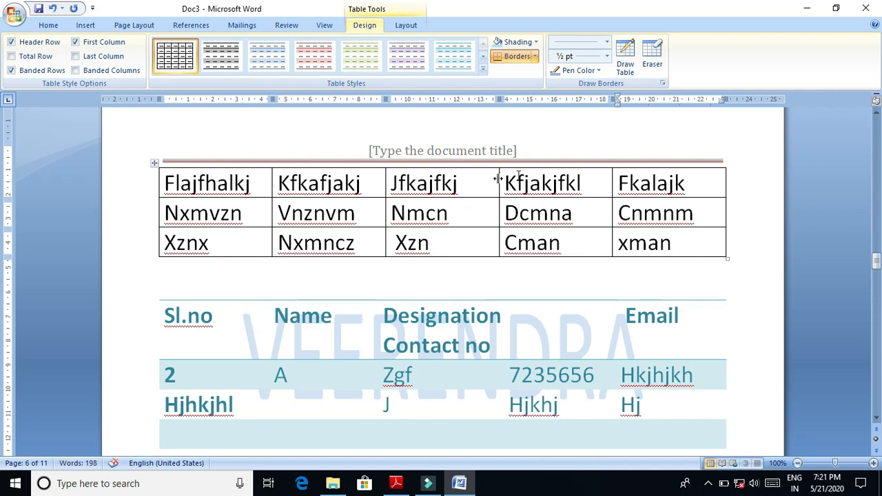
- Centre the text in all cells of the new table, then switch the whole table to right alignment
left_click_drag(172, 179, 619, 251)
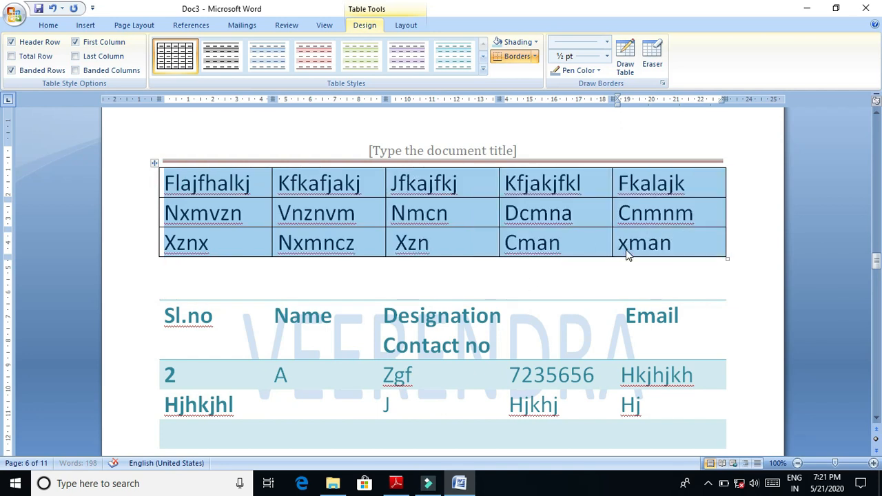
left_click(85, 31)
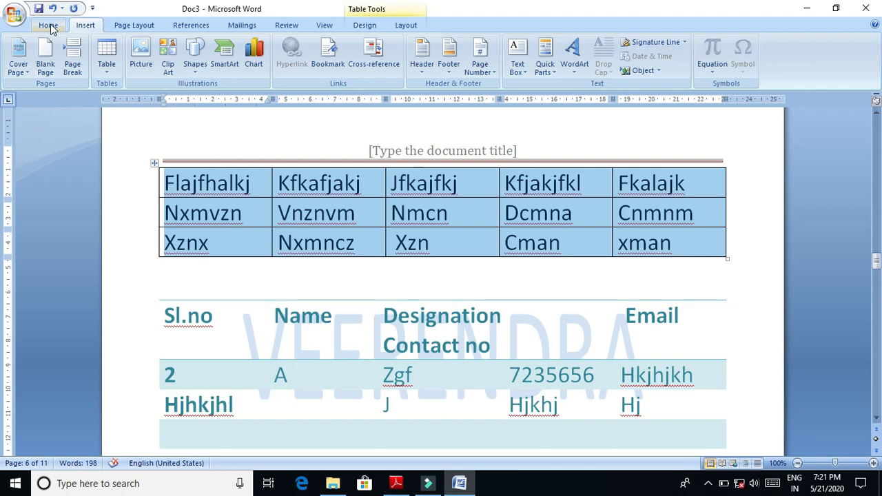
left_click(53, 26)
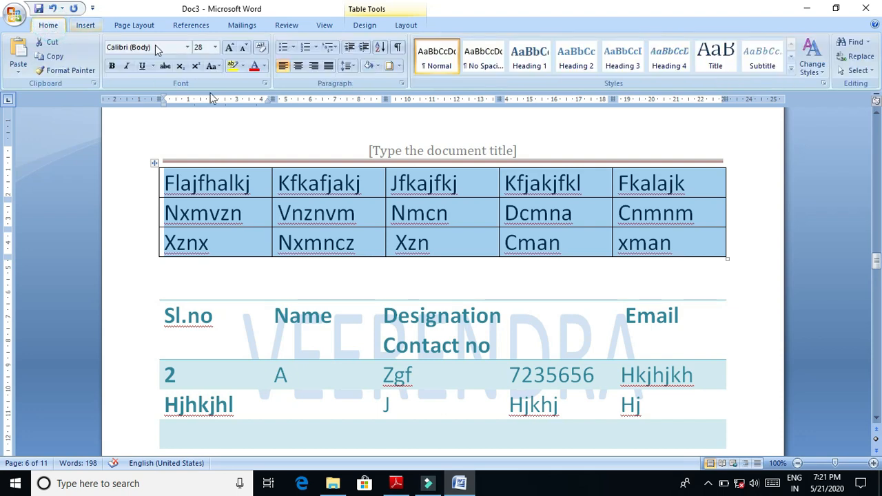
left_click(299, 67)
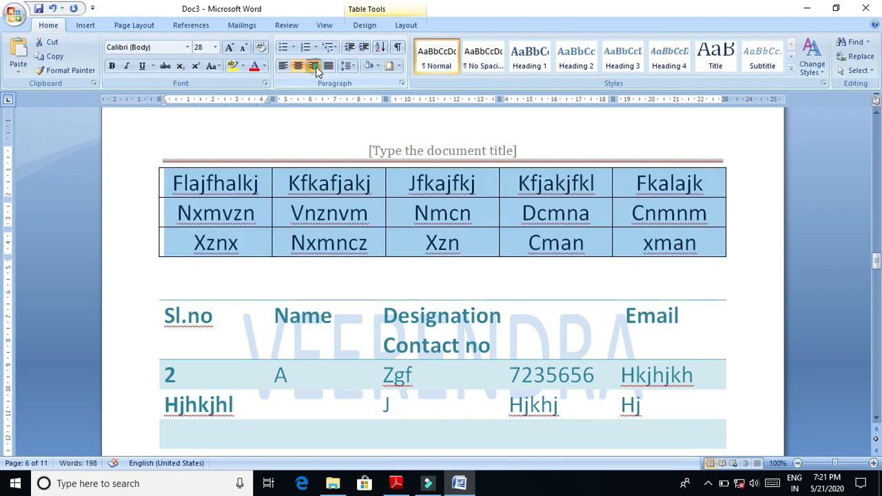
left_click(313, 67)
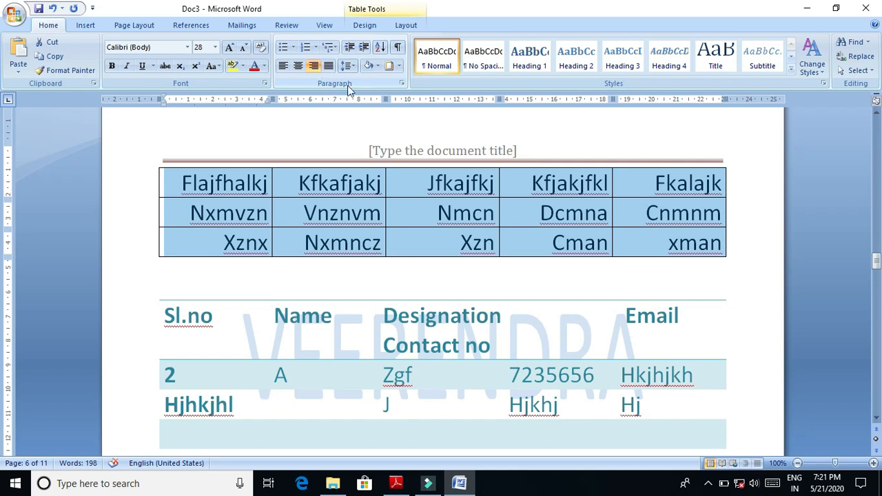
- Add a fourth row to the new table and fill its first two cells with Kjgkldjfgklj and kjvkdjk
left_click(679, 246)
key("Tab")
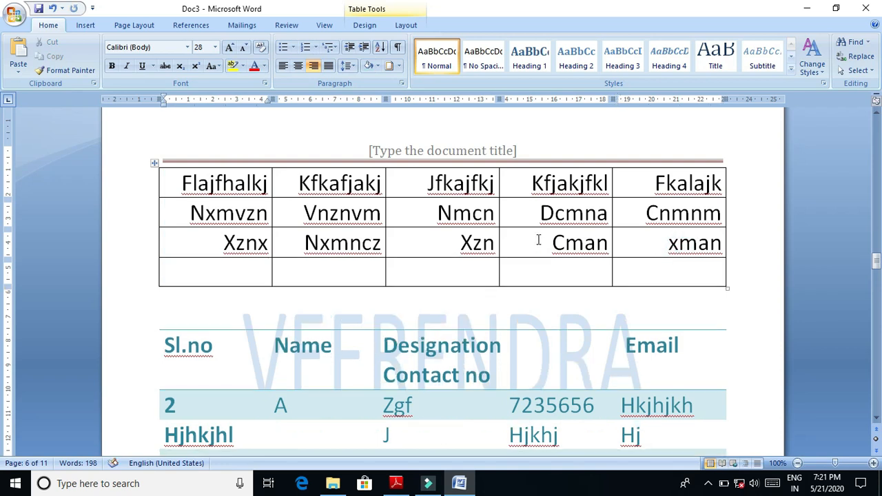
type("kjgkldjfgklj")
key("Tab")
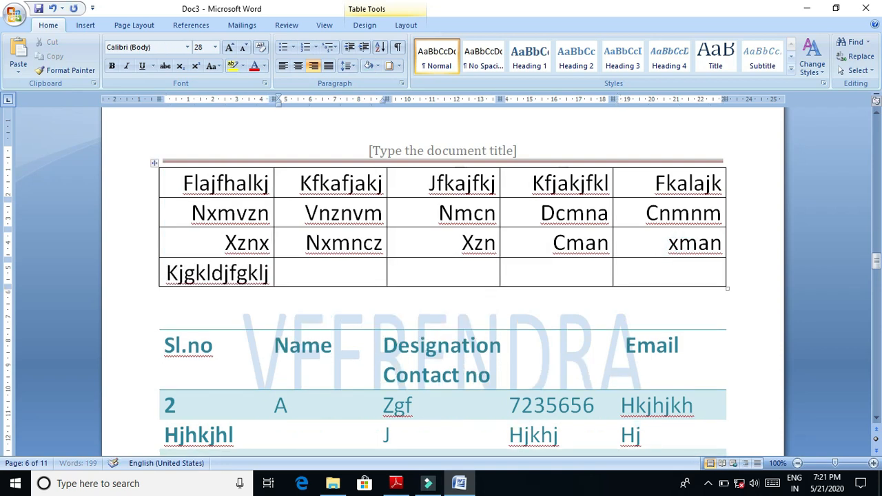
type("kjvkdjk")
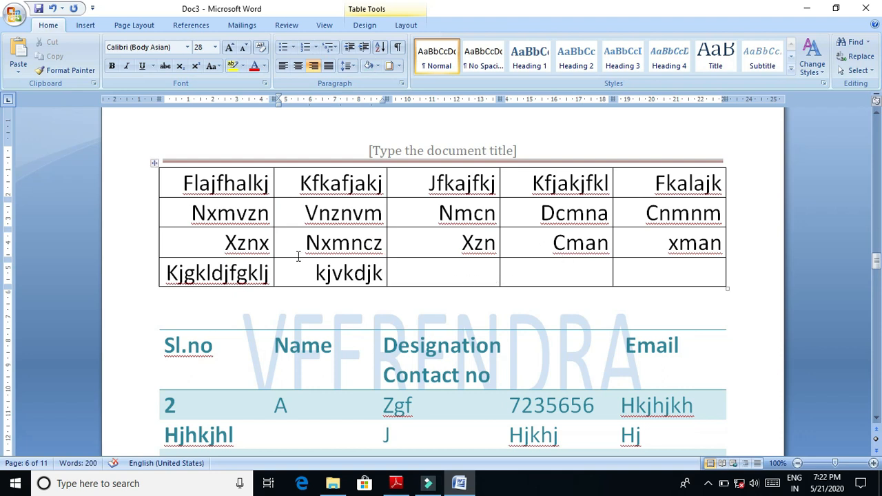
- Delete the entire third row, the one starting with Xznx, from the new table
left_click_drag(291, 241, 642, 242)
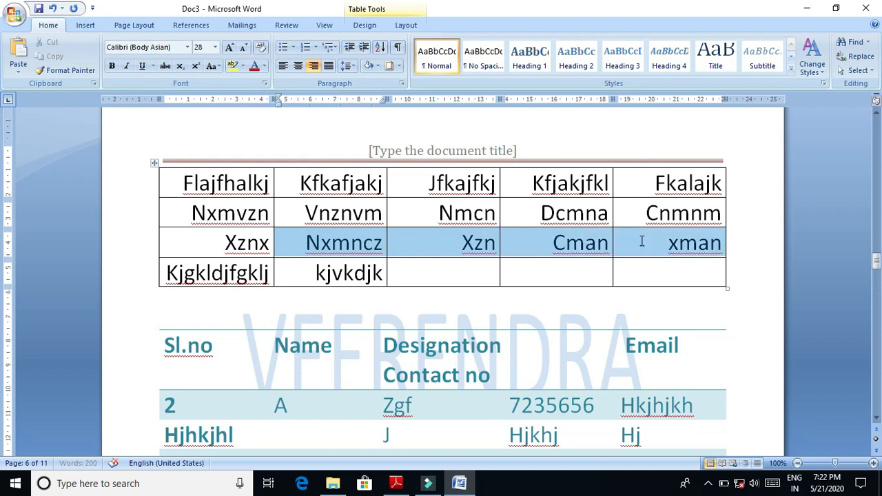
right_click(338, 239)
left_click(404, 302)
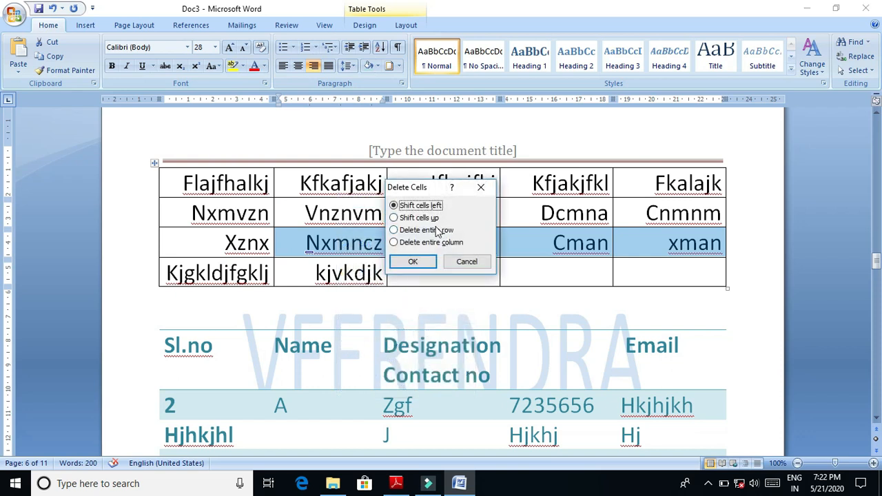
left_click(440, 231)
left_click(429, 260)
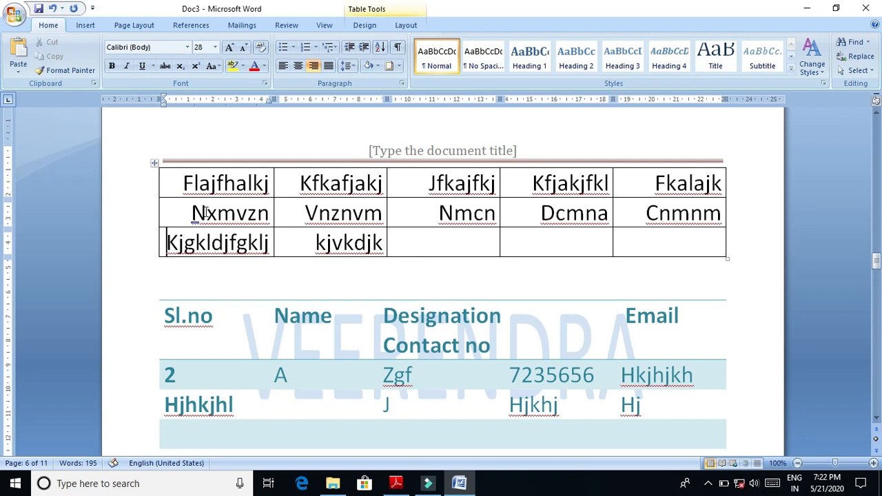
left_click(186, 219)
right_click(270, 226)
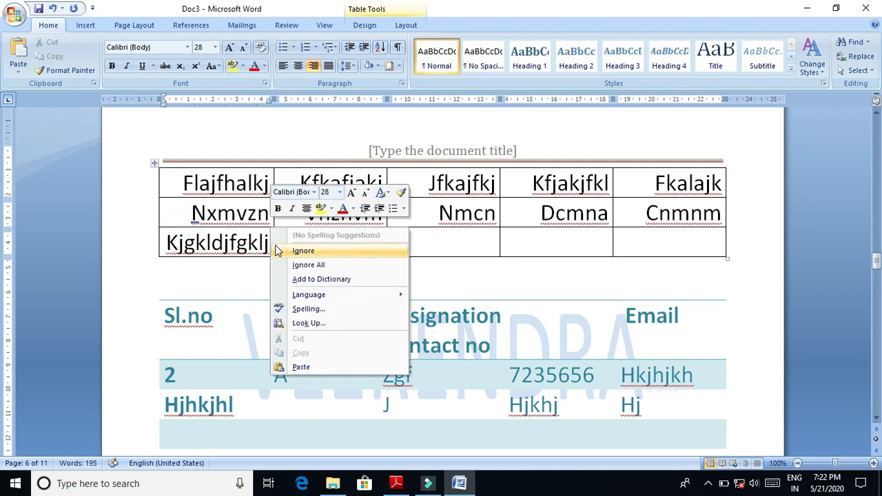
left_click(237, 212)
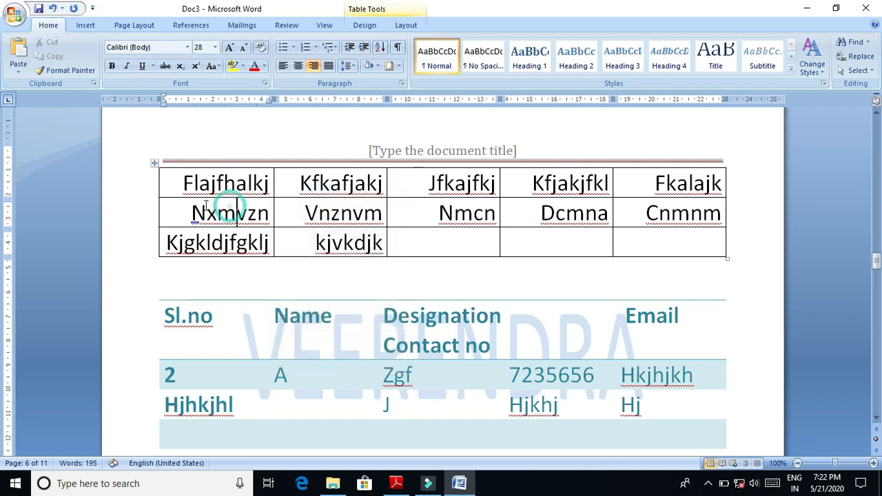
right_click(170, 206)
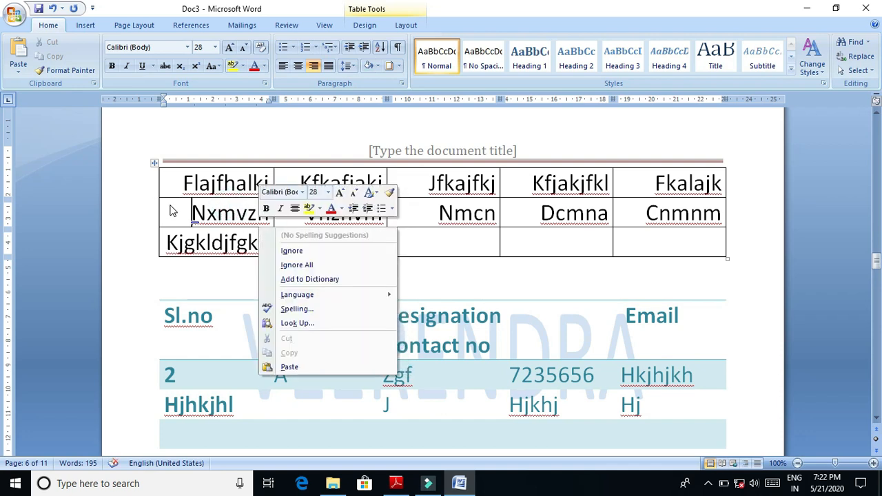
left_click(177, 213)
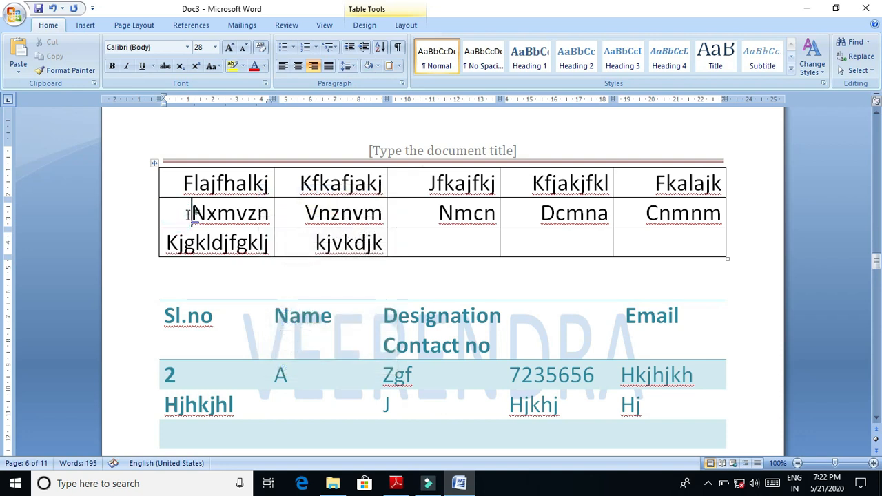
left_click_drag(192, 214, 231, 215)
right_click(225, 216)
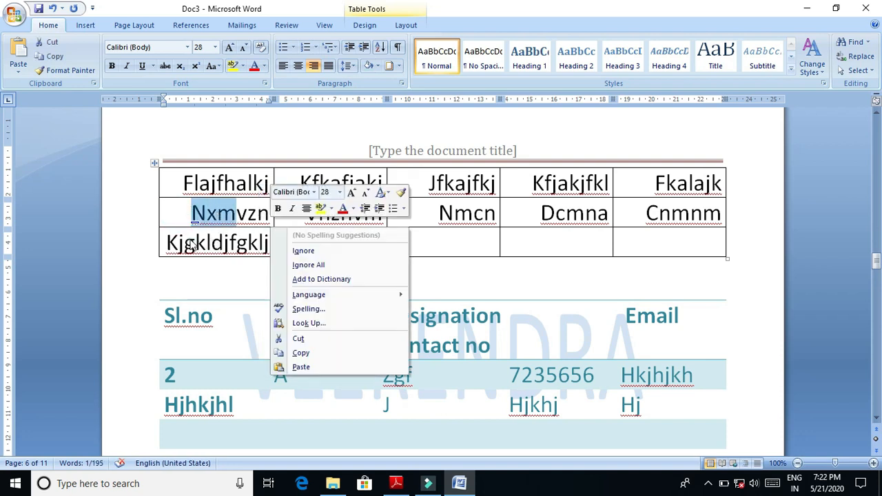
key("Escape")
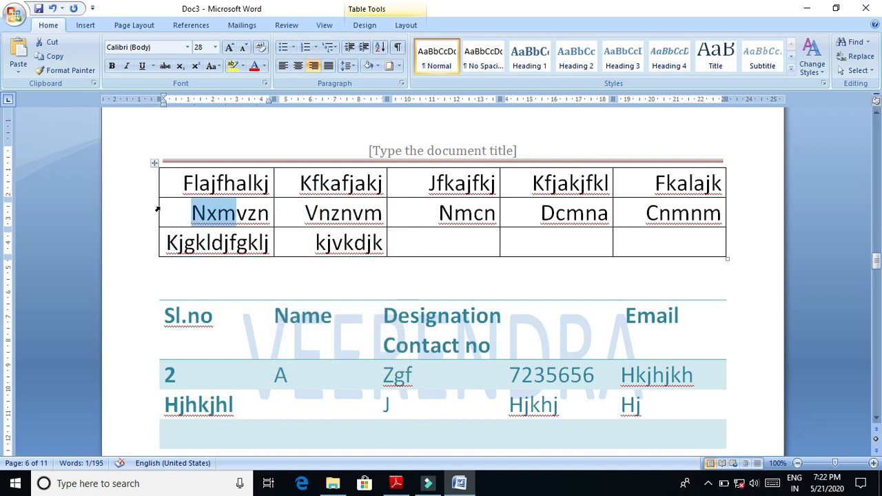
key("shift+F10")
left_click(184, 209)
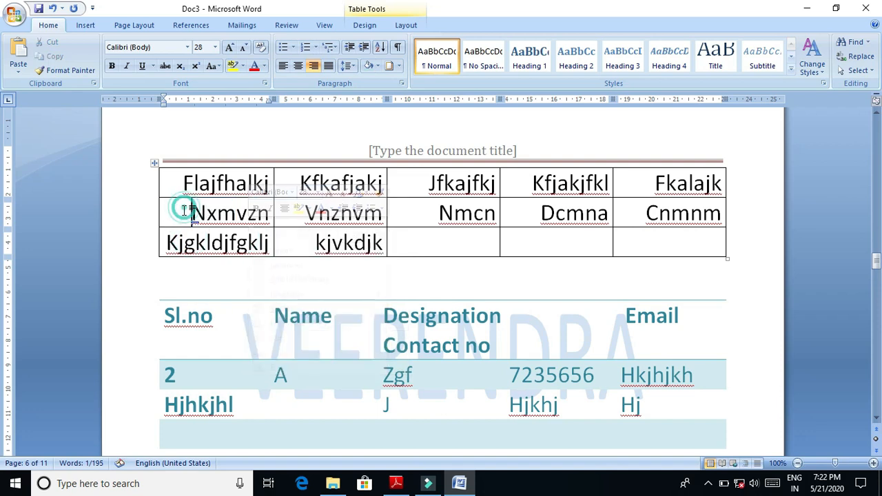
key("shift+F10")
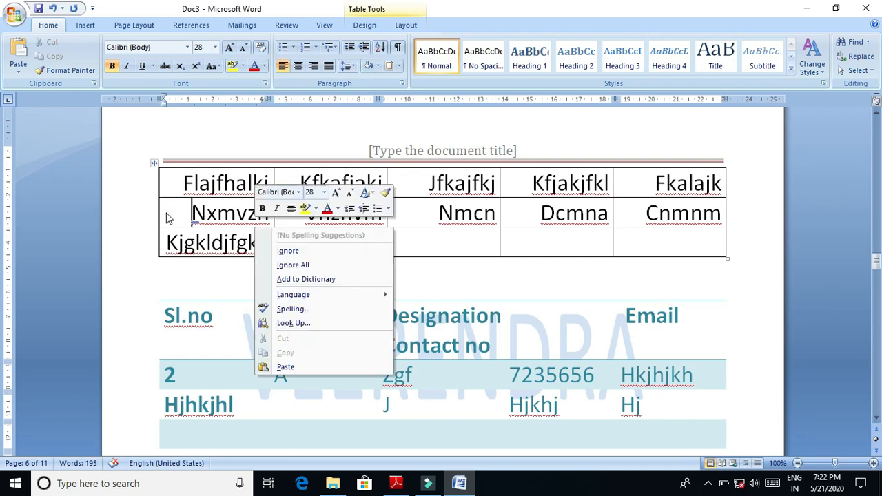
key("Escape")
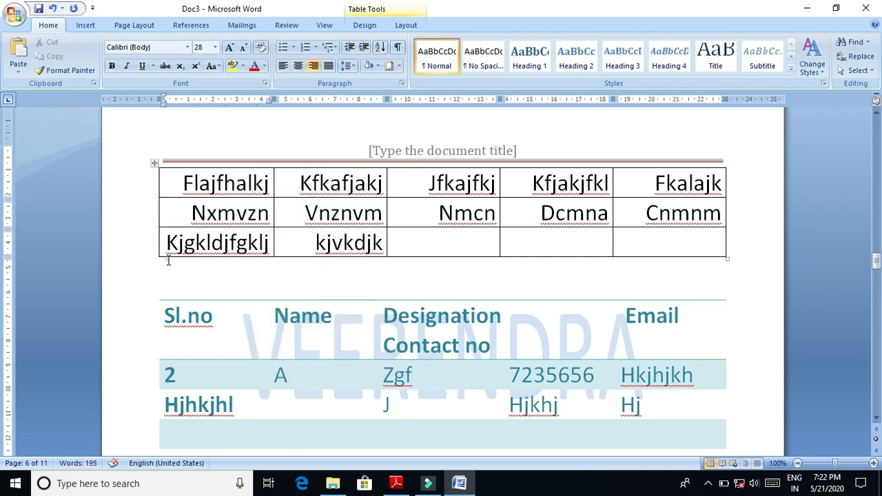
- Select the Nxmvzn and Kjgkldjfgklj rows and insert two blank rows above them
left_click_drag(173, 220, 694, 231)
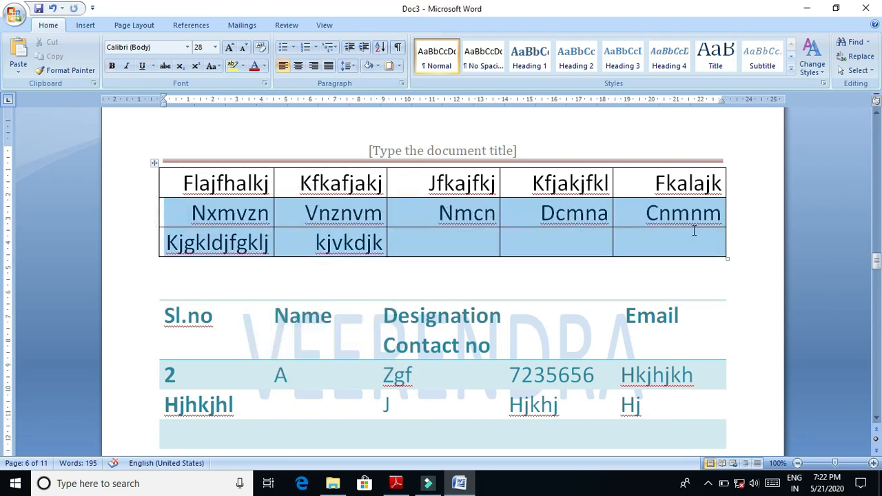
right_click(193, 212)
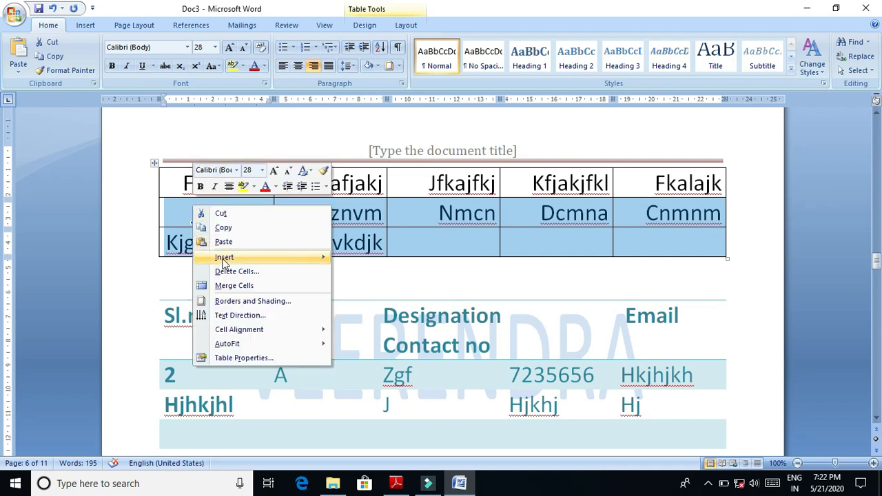
mouse_move(222, 257)
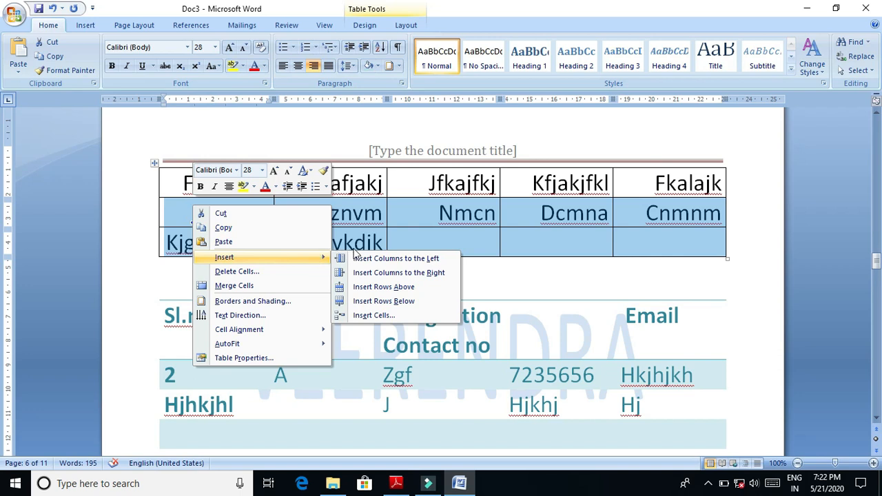
left_click(363, 288)
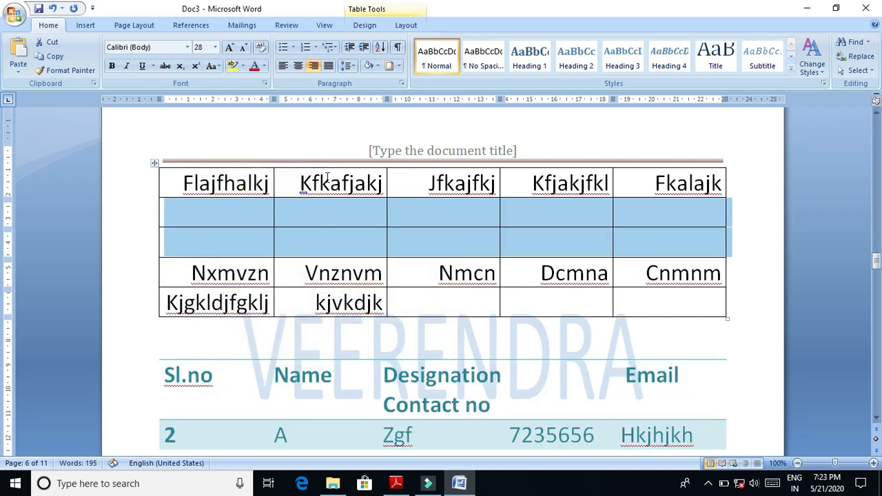
- Draw a vertical line with Draw Table through the two blank cells under Kfkafjakj, splitting each into two
left_click(323, 210)
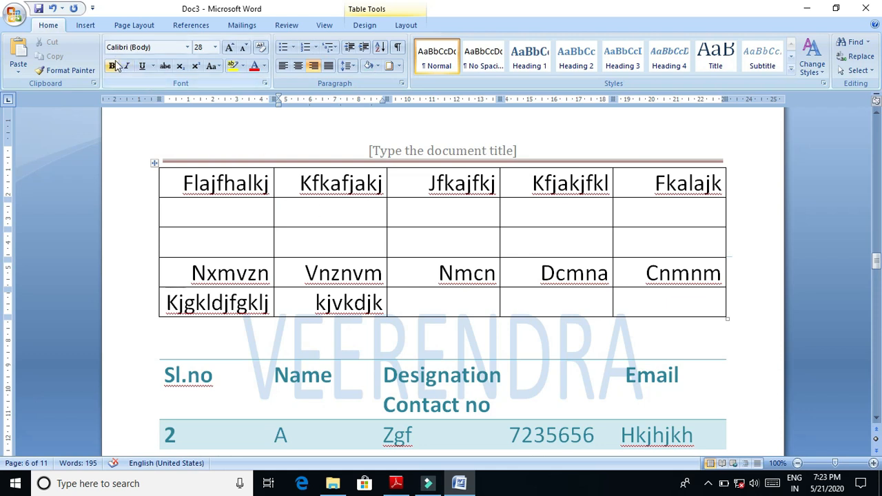
left_click(87, 26)
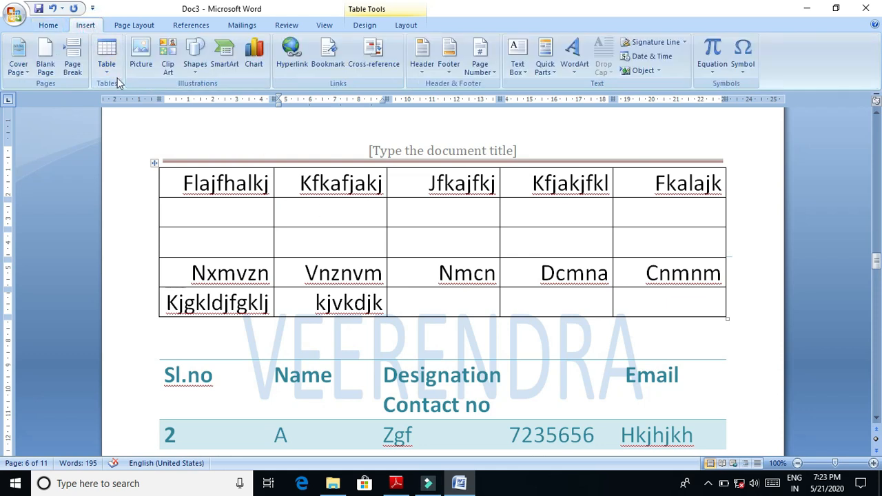
left_click(105, 47)
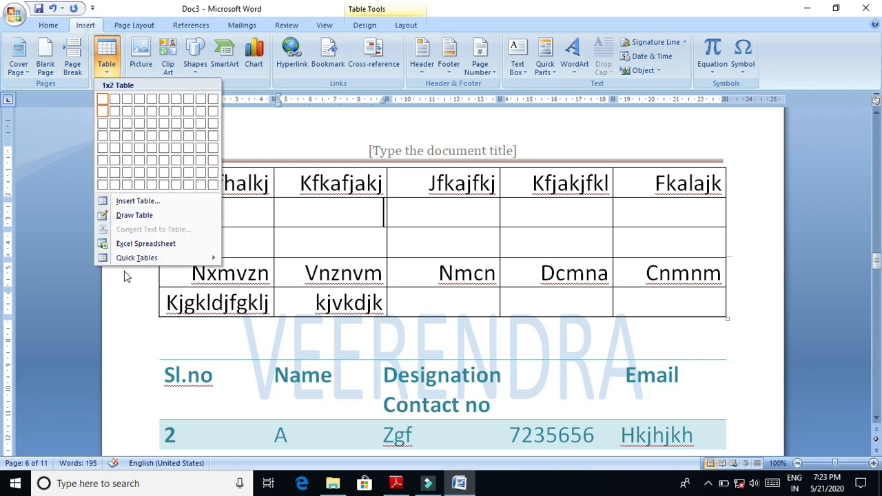
left_click(137, 213)
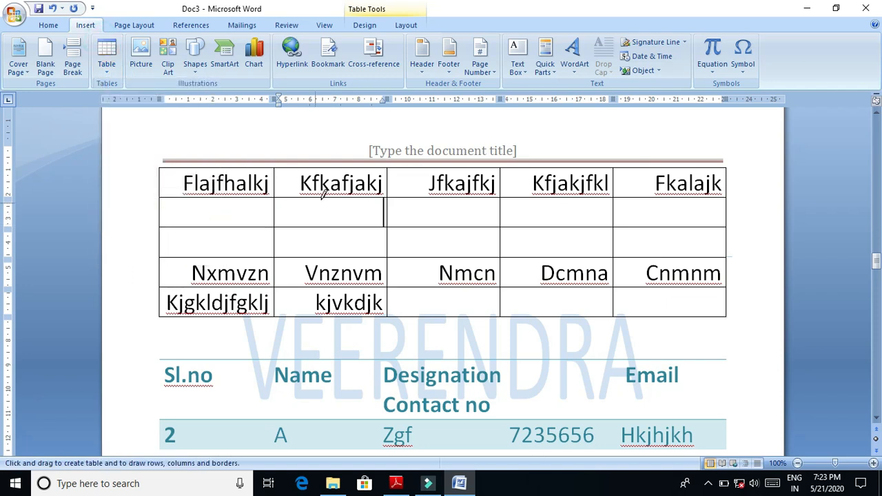
left_click_drag(323, 200, 324, 248)
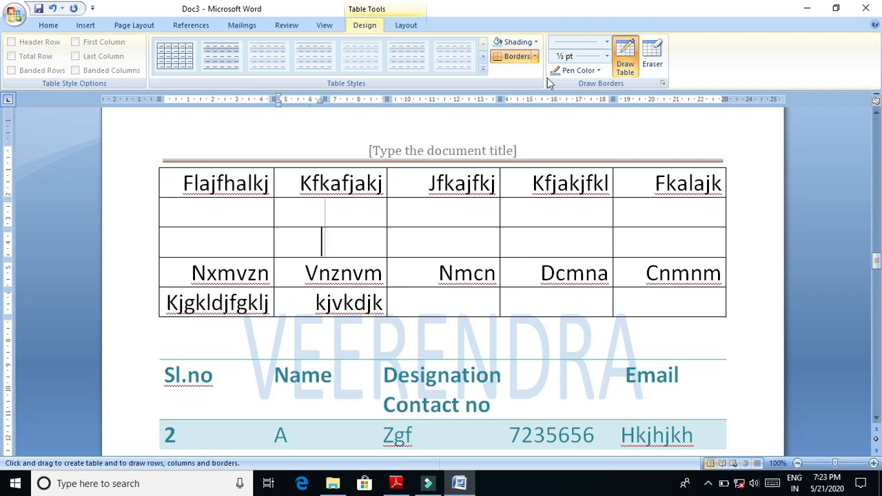
- Shade the first half of the lower split cell blue and enter jhjhjh in it
left_click(535, 56)
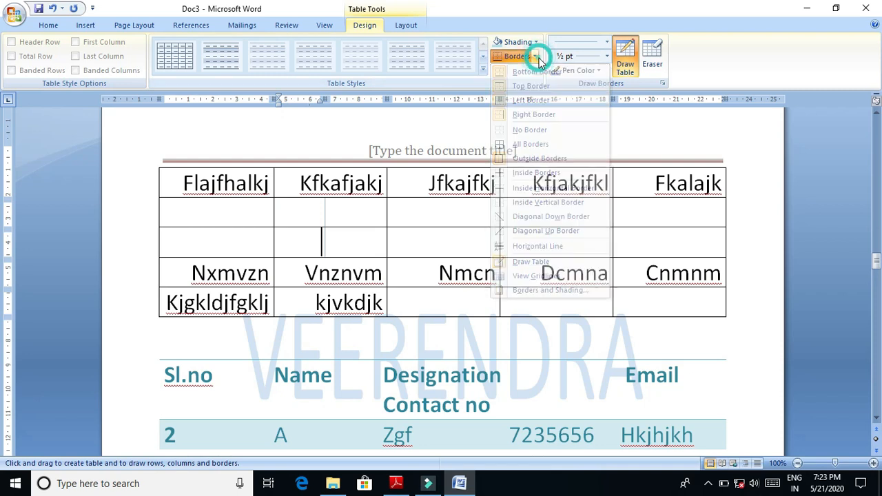
left_click(535, 42)
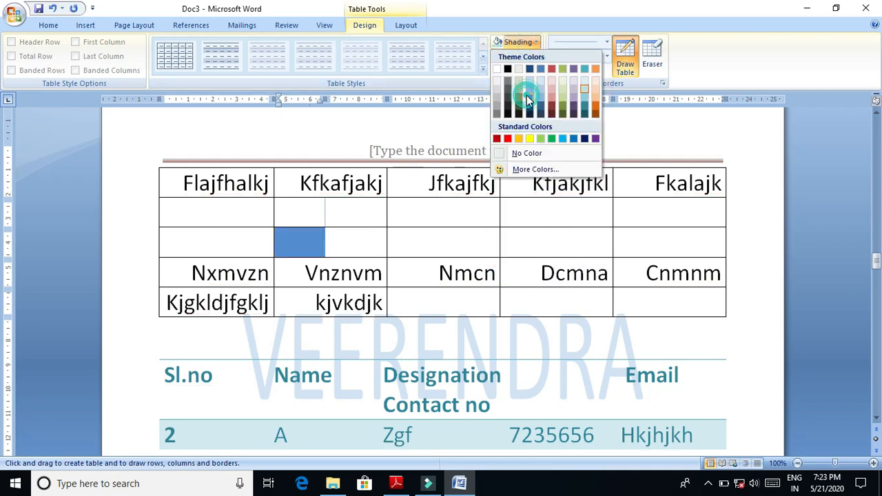
left_click(526, 96)
type("jhjh")
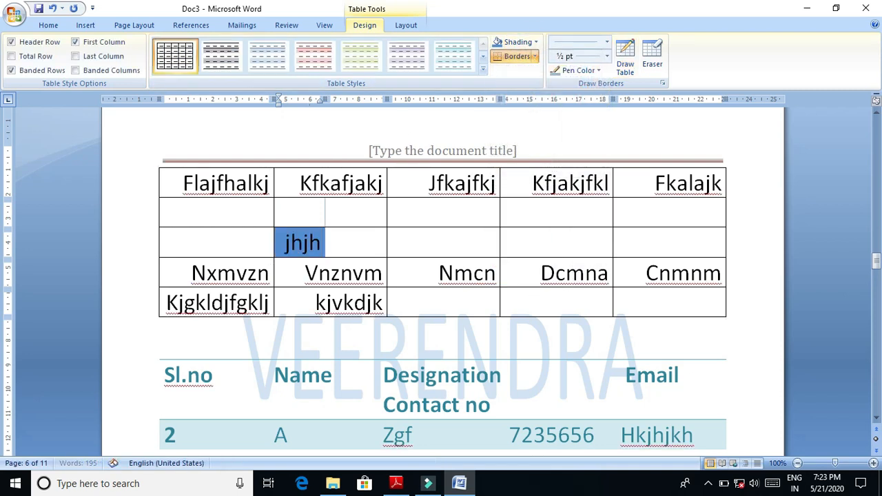
type("jh")
left_click(378, 239)
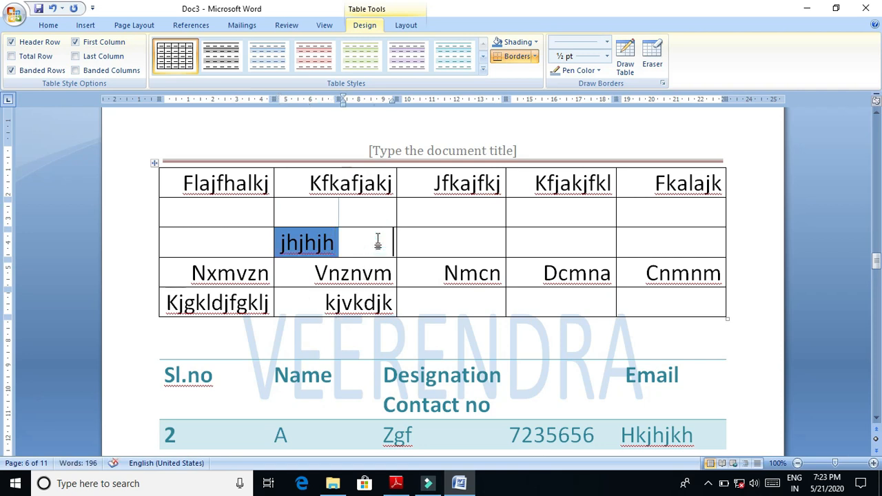
left_click(305, 241)
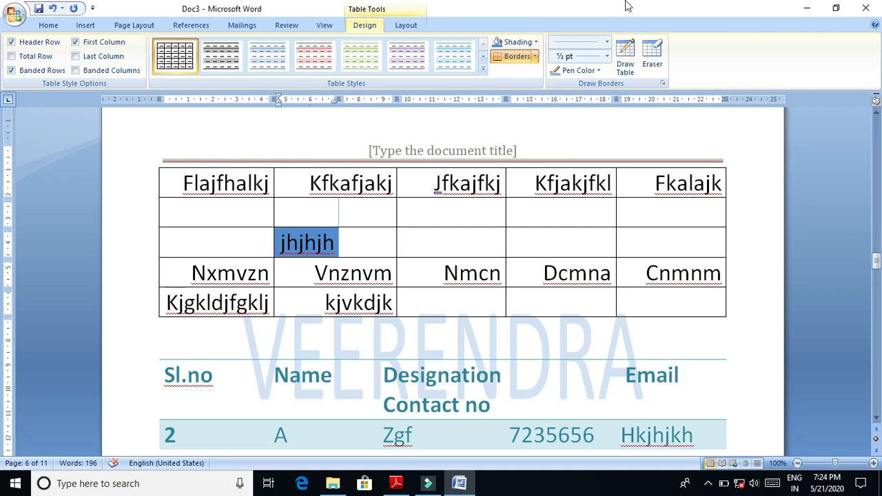
- Close the Doc3 document and return to the desktop
left_click(866, 7)
left_click(449, 277)
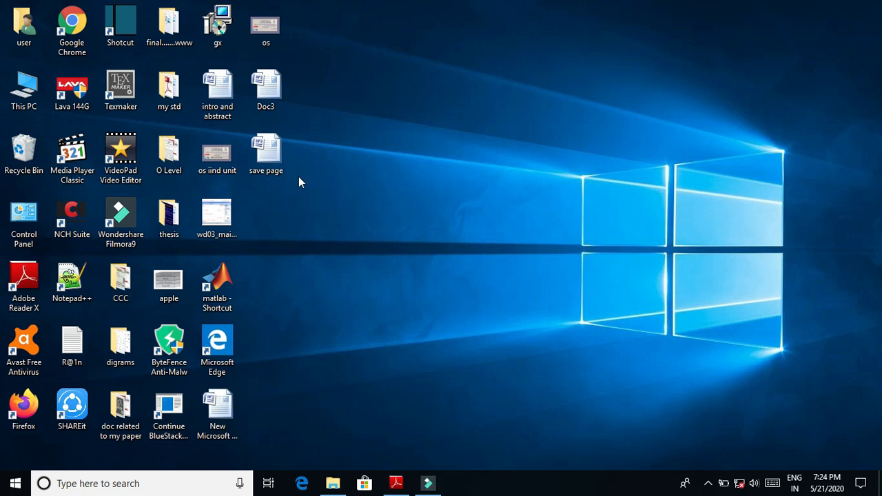
- Open the Doc3 document from the desktop, then view the Envelopes and Labels settings and close them
double_click(275, 103)
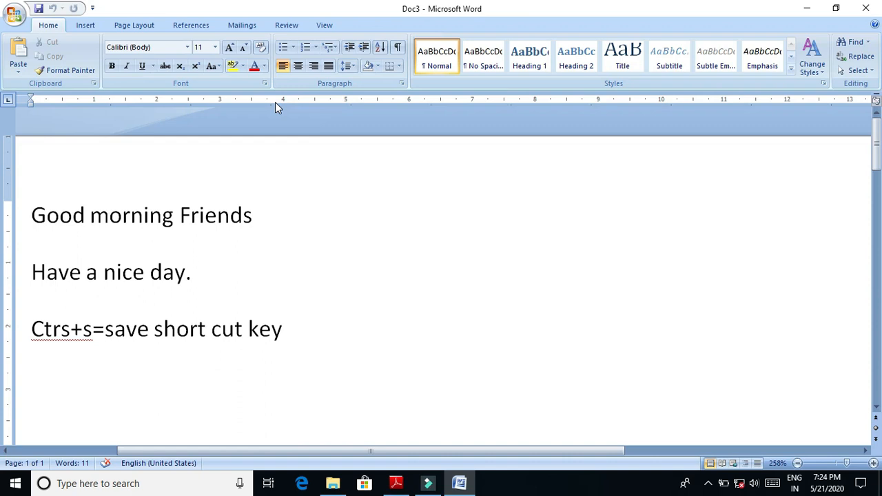
left_click(350, 212)
left_click(246, 27)
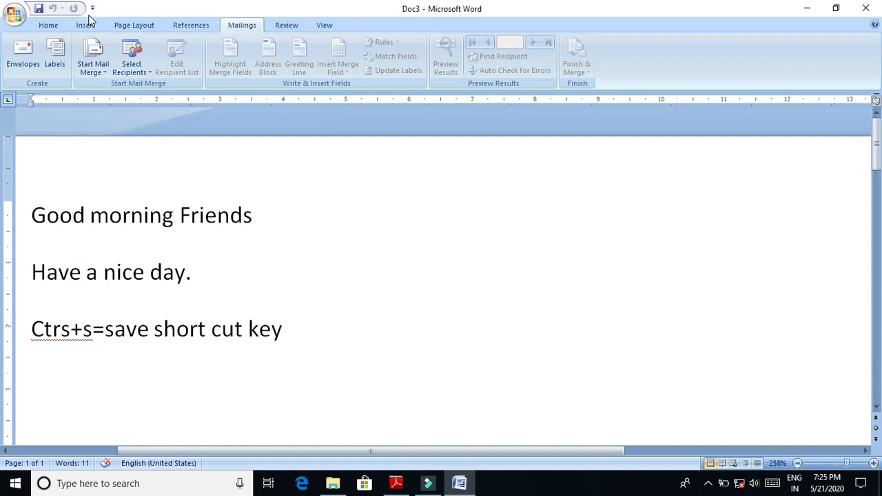
left_click(21, 53)
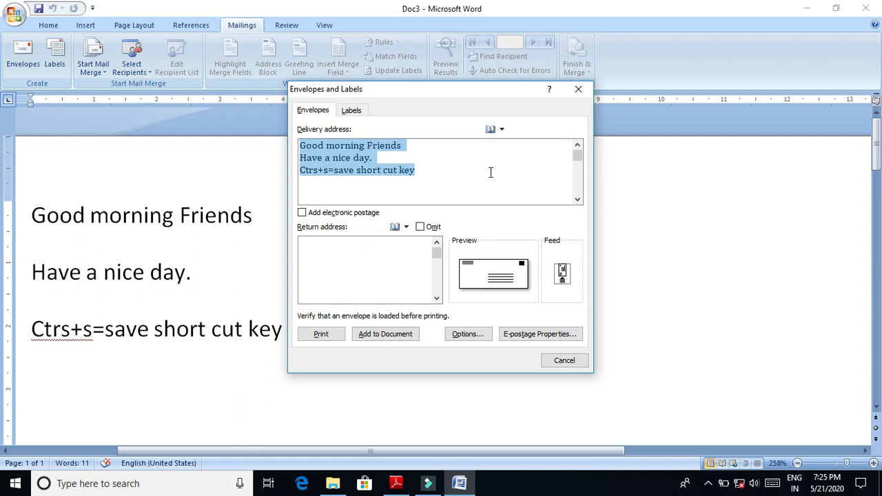
left_click(584, 90)
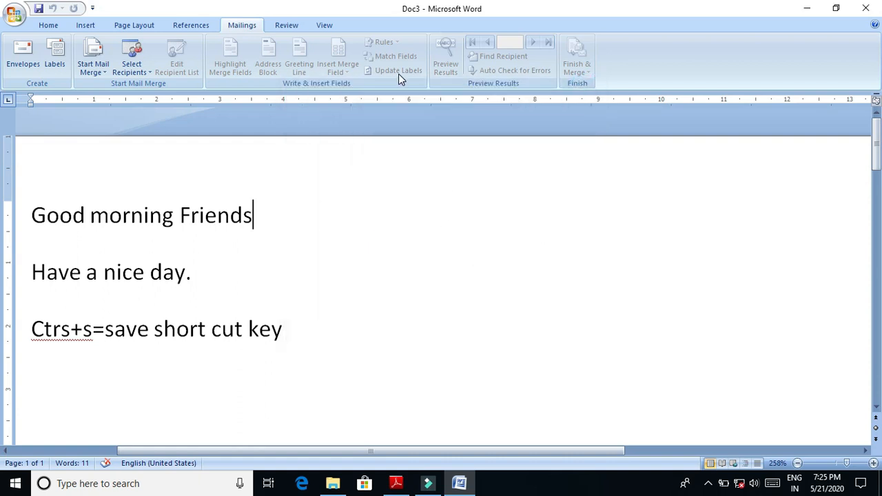
- Set the document up as an e-mail message mail merge and start a new recipient list
left_click(90, 73)
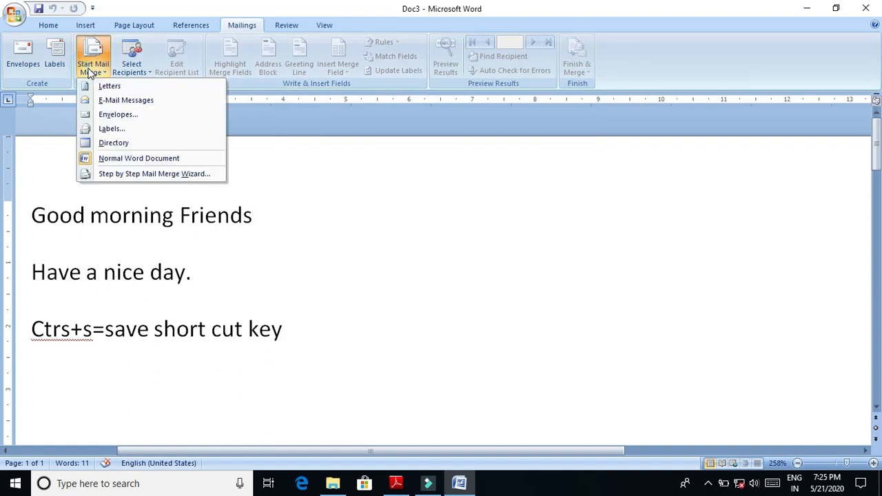
left_click(121, 102)
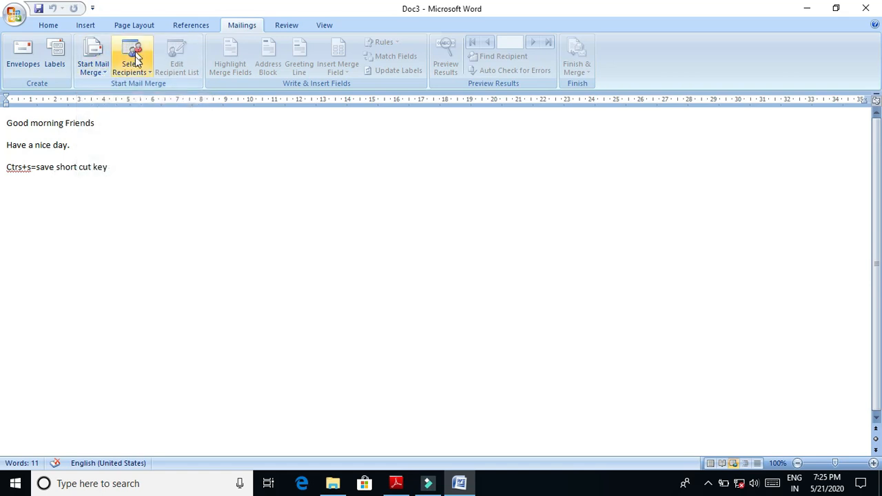
left_click(143, 73)
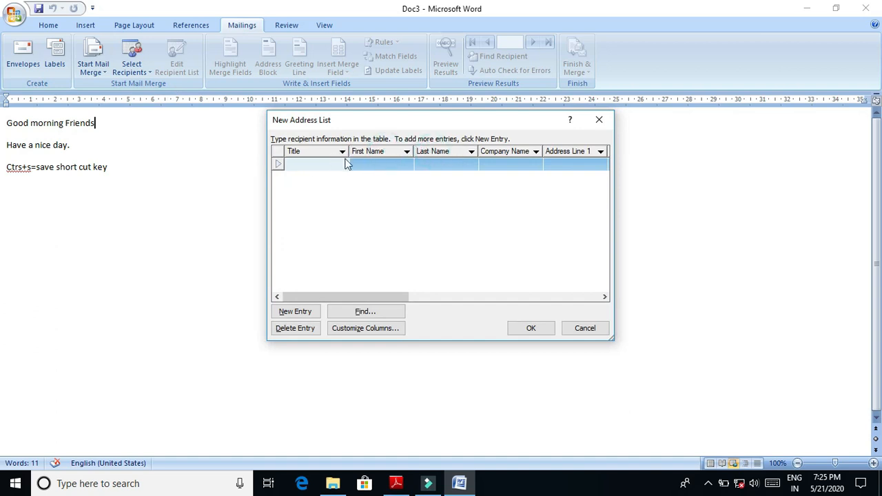
- Fill in the first recipient with title a, first name i, last name o, company vg and address line 1 kjkj
left_click(320, 166)
key("Tab")
key("Tab")
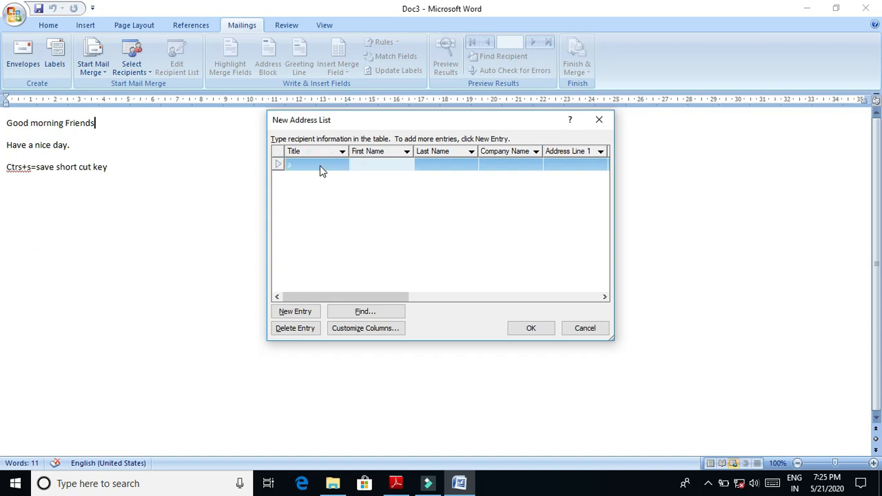
type("o")
key("Tab")
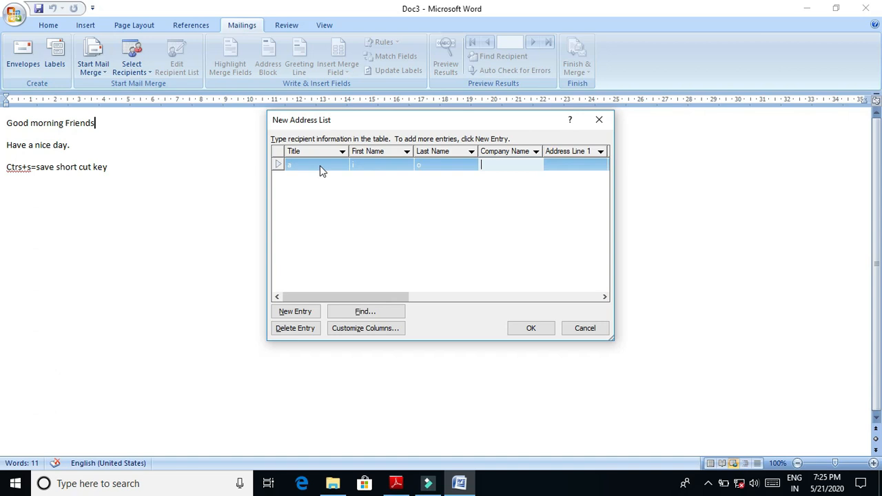
type("vg")
key("Tab")
type("kjkj")
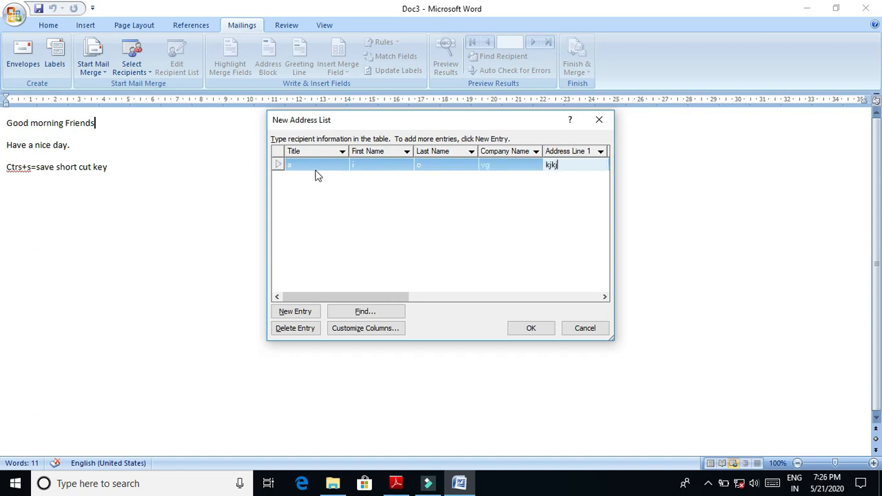
- Add a second recipient with title h, first name kj, last name j, company j, address line 1 jj and city j
left_click(305, 314)
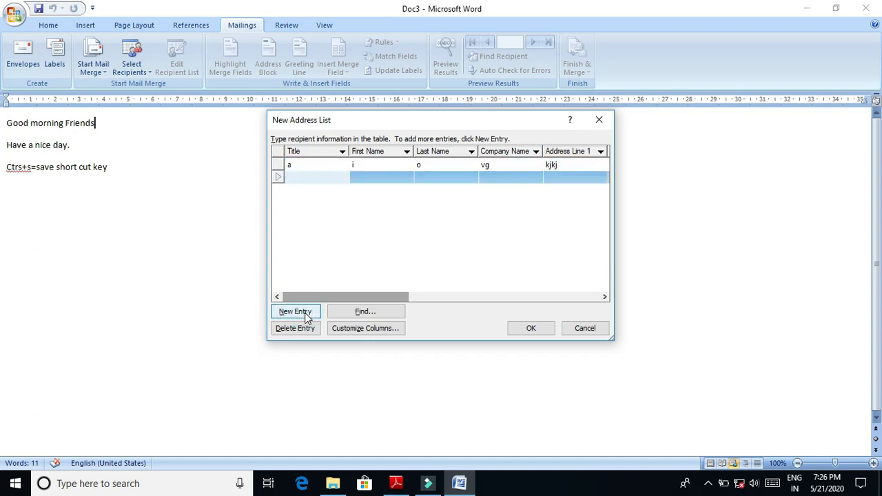
type("j")
key("Tab")
type("kj")
key("Tab")
type("j")
key("Tab")
type("j")
key("Tab")
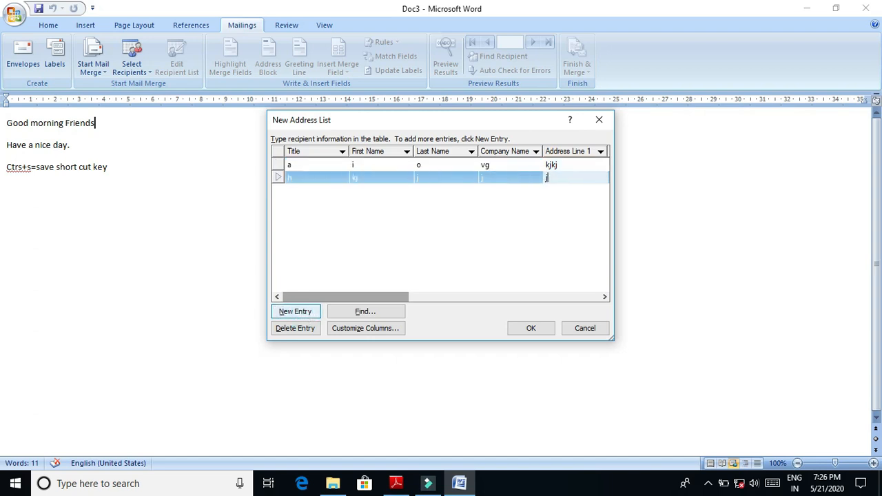
key("Tab")
type("j")
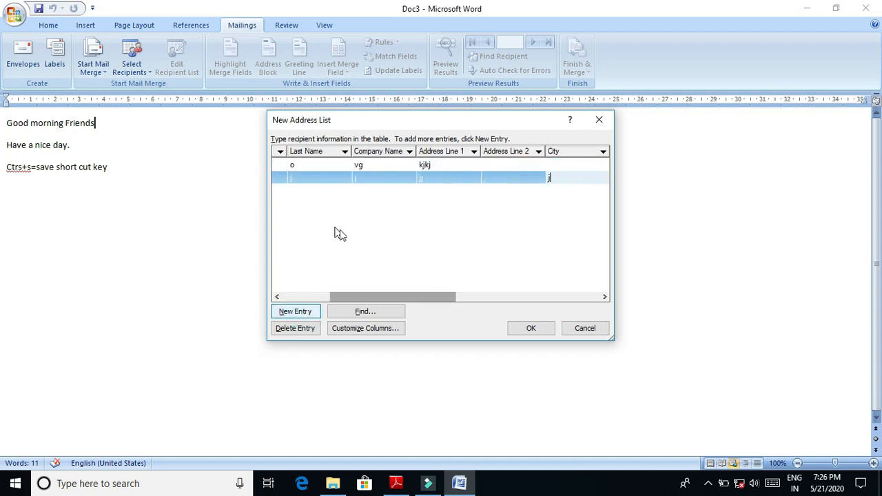
- Add a third recipient with title jklj, first name hjhjh, last name jhjhj, company hjhjh and address line 1 hhj
left_click(296, 311)
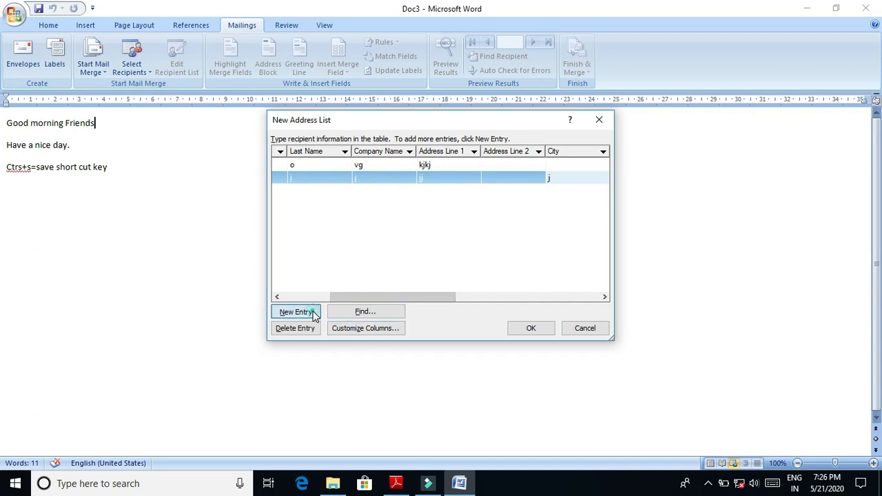
type("jkdj")
key("Tab")
type("hjh")
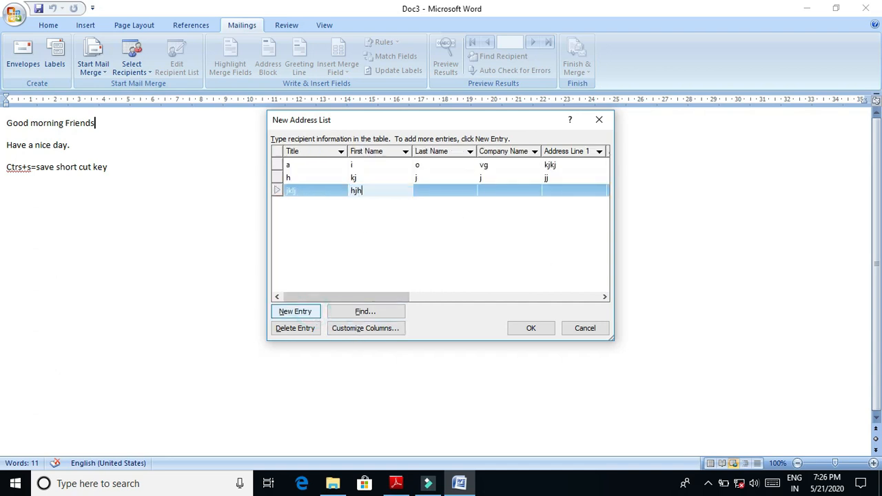
type("jh")
key("Tab")
type("jhjhj")
key("Tab")
type("hjhjh")
key("Tab")
type("h")
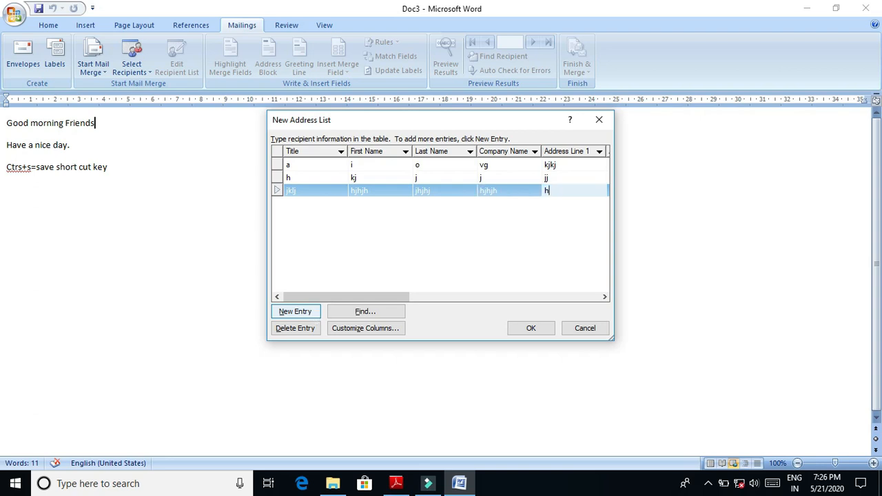
- Add a fourth recipient with title hjhj, first name hjh, last name j, company hj and address line 1 hjh
left_click(296, 311)
type("hjhj")
key("Tab")
type("hjh")
key("Tab")
type("j")
key("Tab")
type("hj")
key("Tab")
type("hjh")
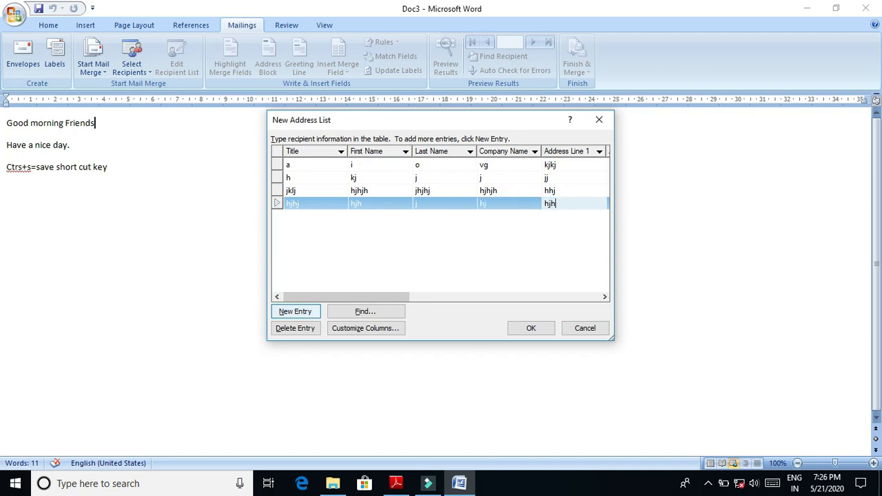
- Finish the address list and save it to the Desktop as 5555
left_click(531, 329)
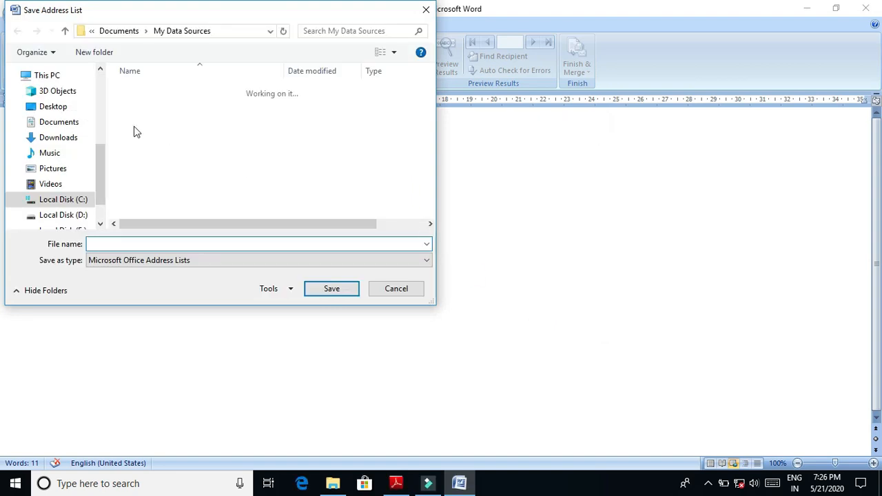
left_click(52, 107)
left_click(157, 244)
type("5555")
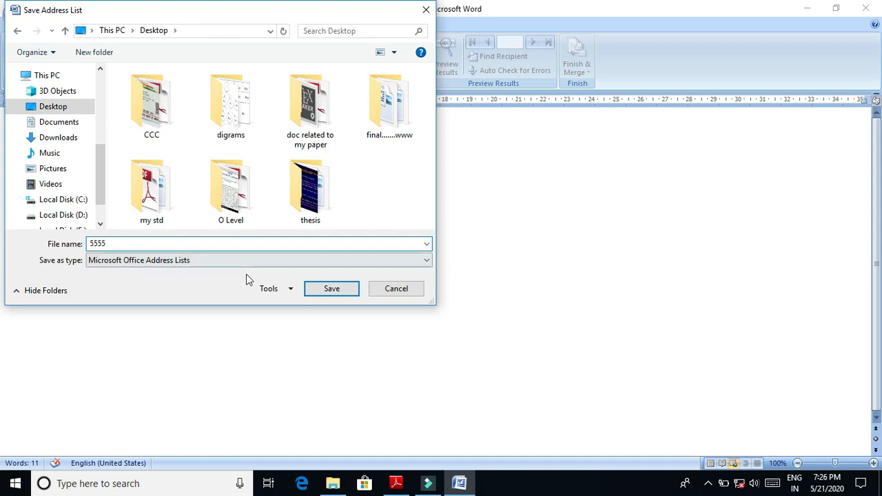
left_click(310, 287)
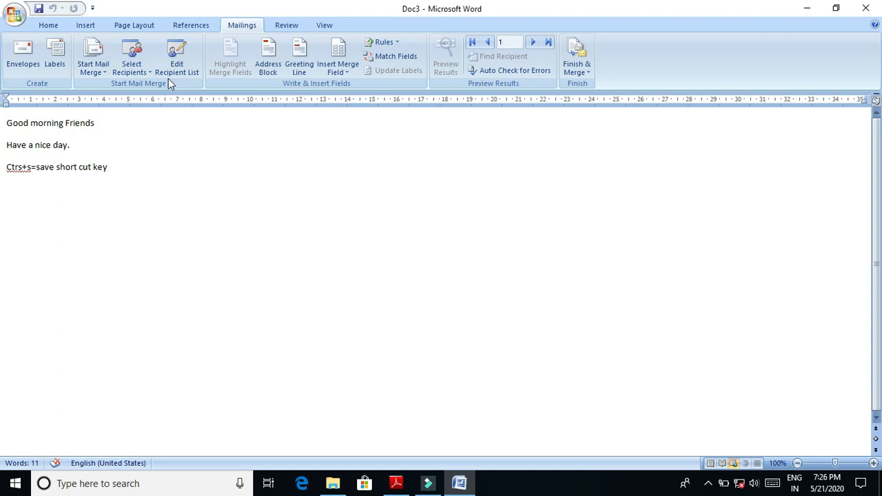
- Review the recipient source options and the mail merge recipients from 5555.mdb, then close the list
left_click(149, 73)
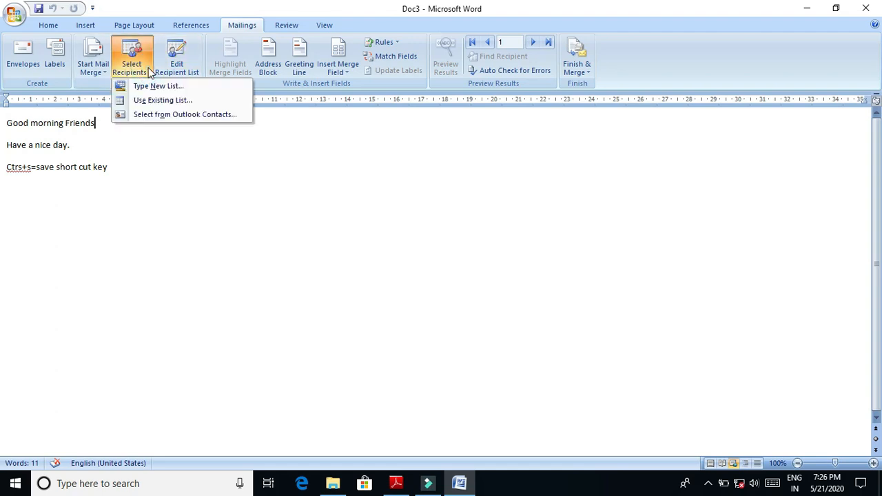
left_click(208, 288)
left_click(180, 72)
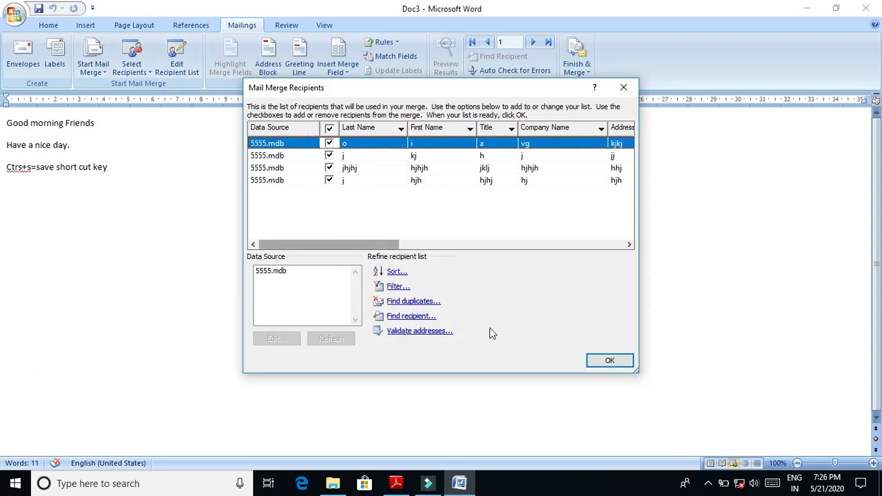
left_click(275, 271)
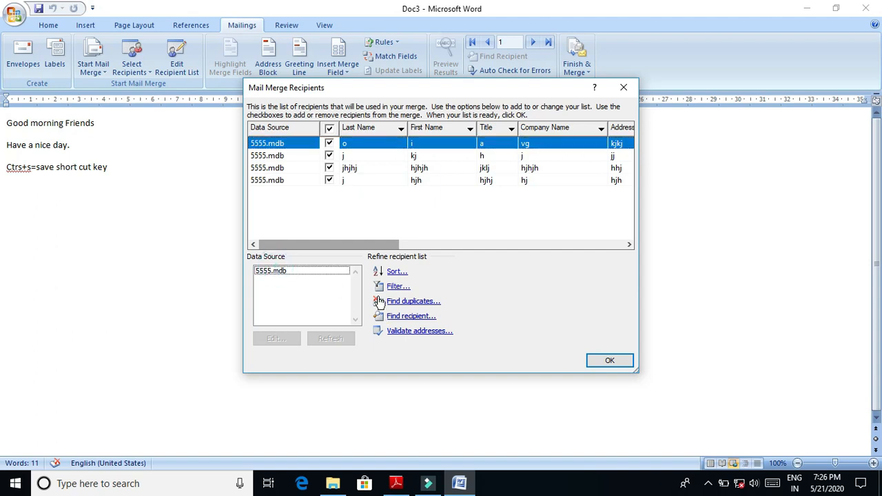
left_click(610, 364)
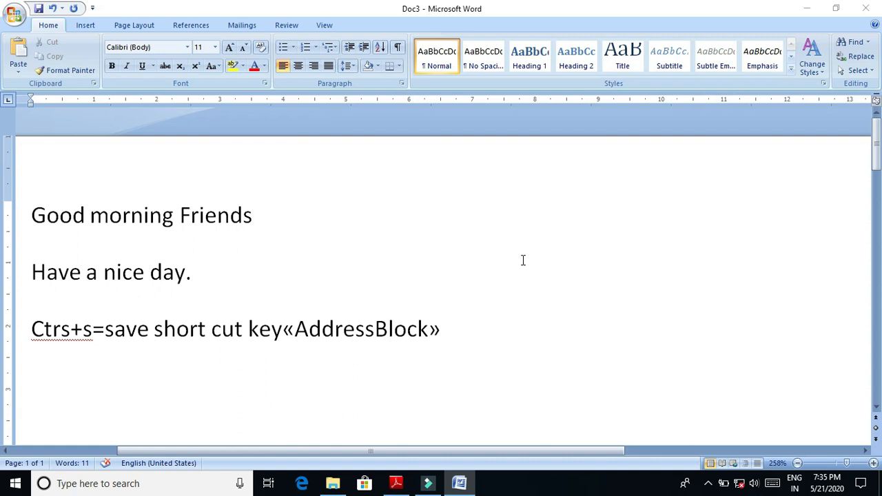
- Delete the AddressBlock field and the letters "ey" from the end of the last line
left_click(321, 239)
left_click(458, 330)
key("BackSpace")
key("BackSpace")
key("BackSpace")
key("BackSpace")
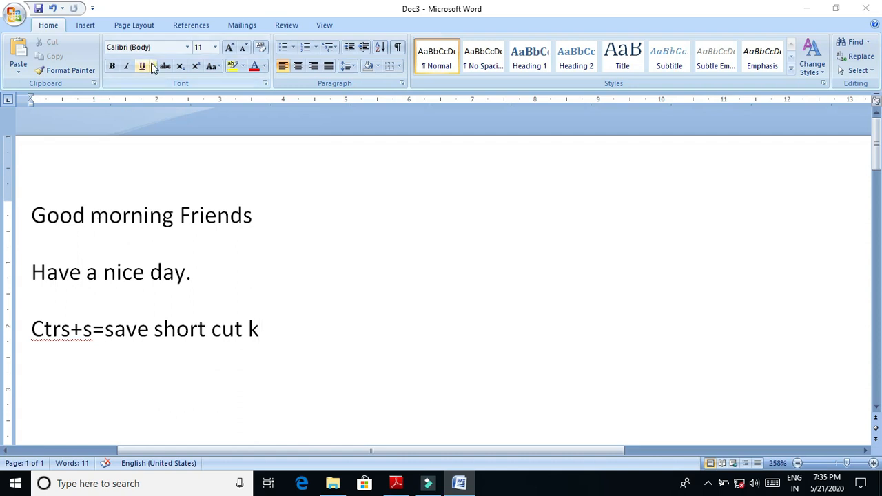
- Start the Step by Step Mail Merge Wizard for letters, use the current document and continue to recipient selection
left_click(260, 28)
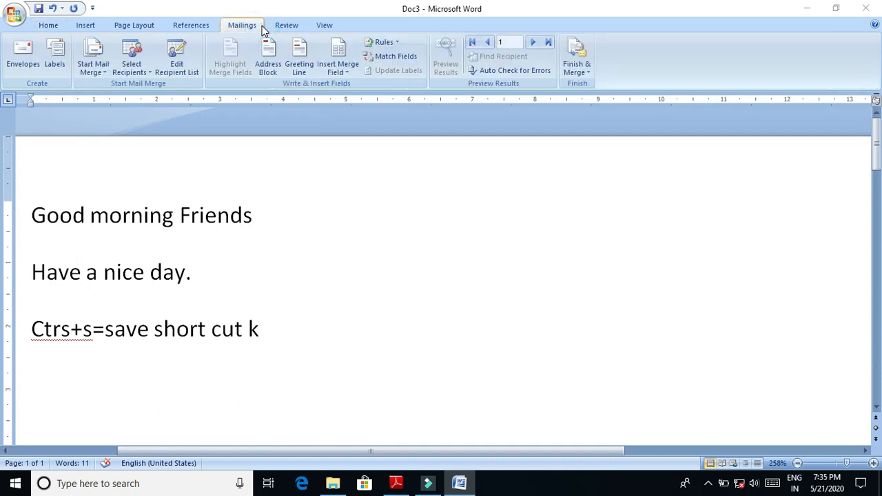
left_click(104, 67)
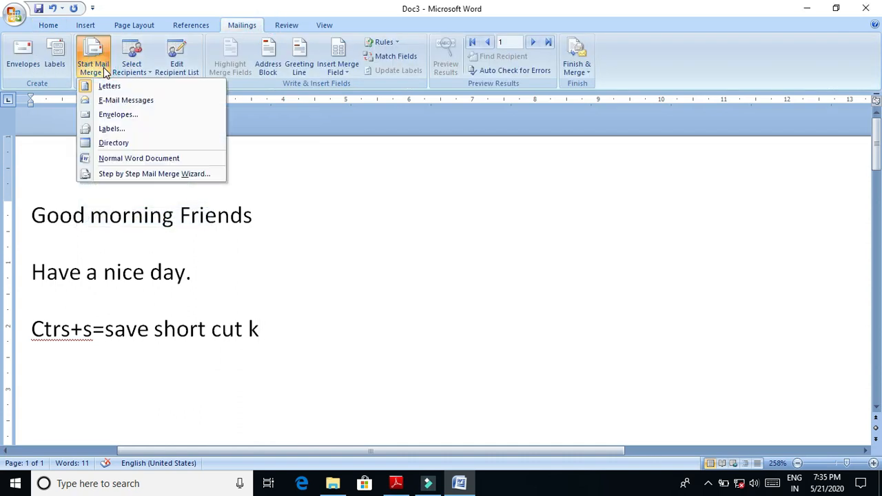
left_click(131, 174)
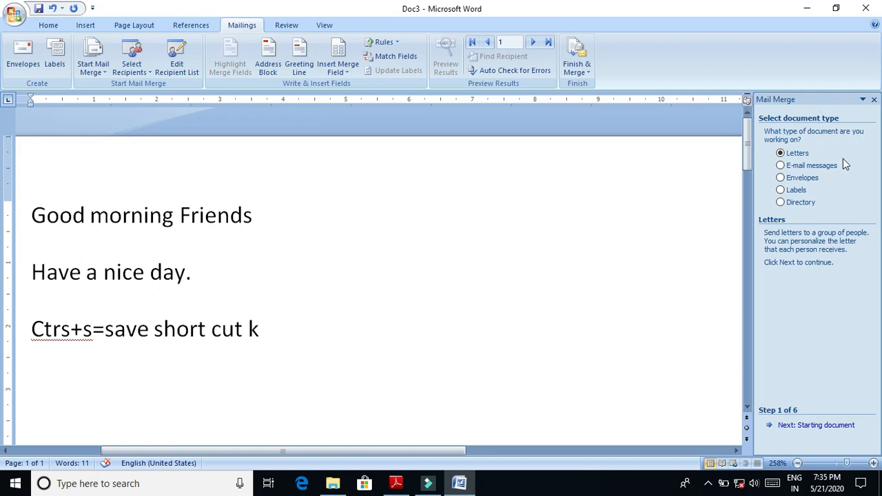
left_click(804, 426)
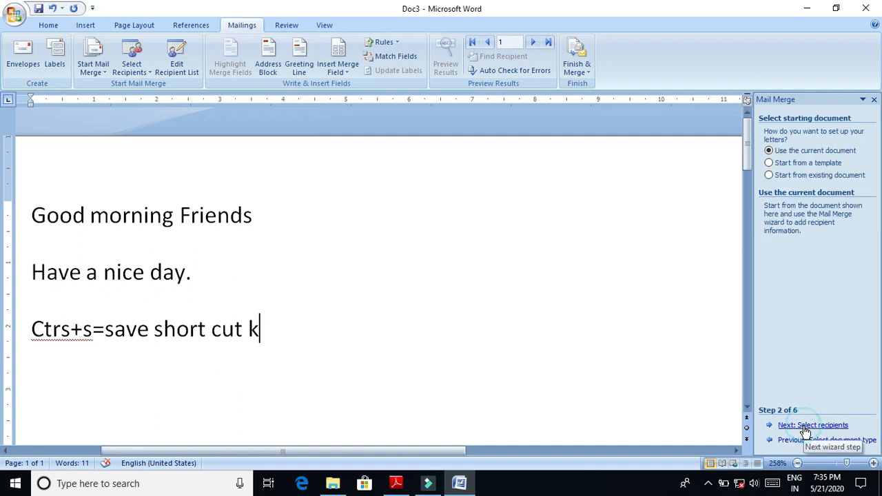
left_click(804, 427)
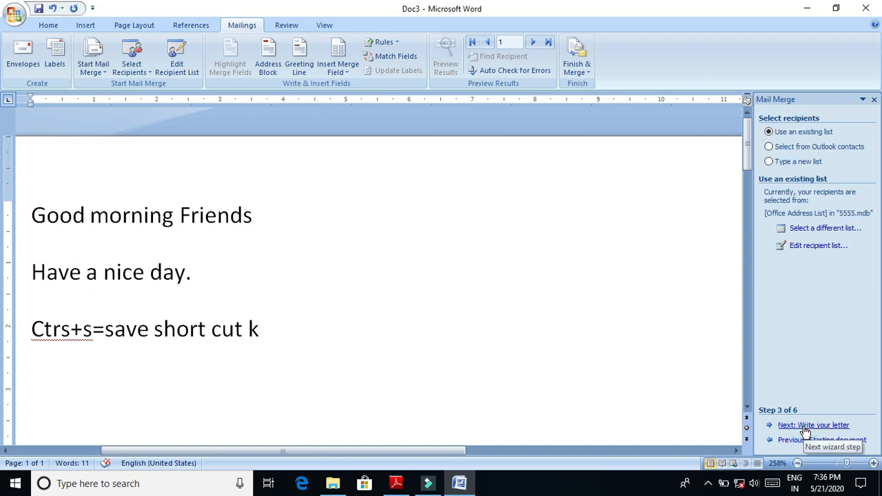
- Check the recipients in the existing list, select the 5555.mdb data source and accept the list
left_click(817, 246)
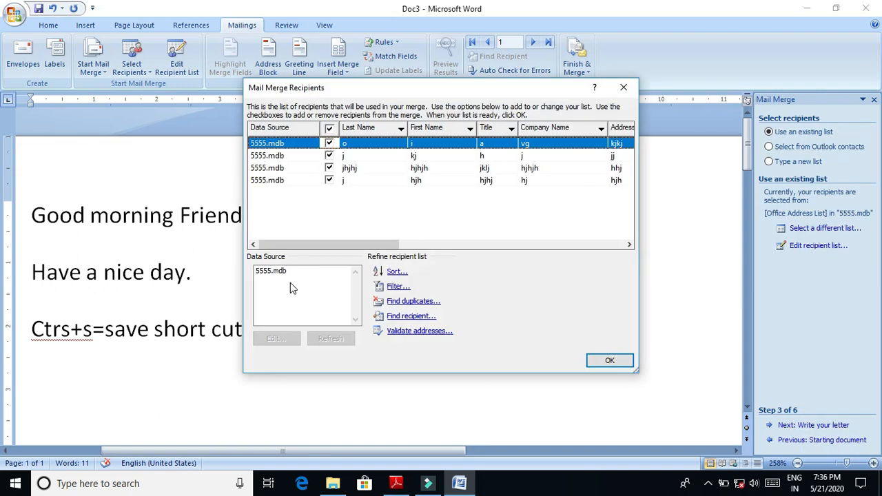
left_click(279, 272)
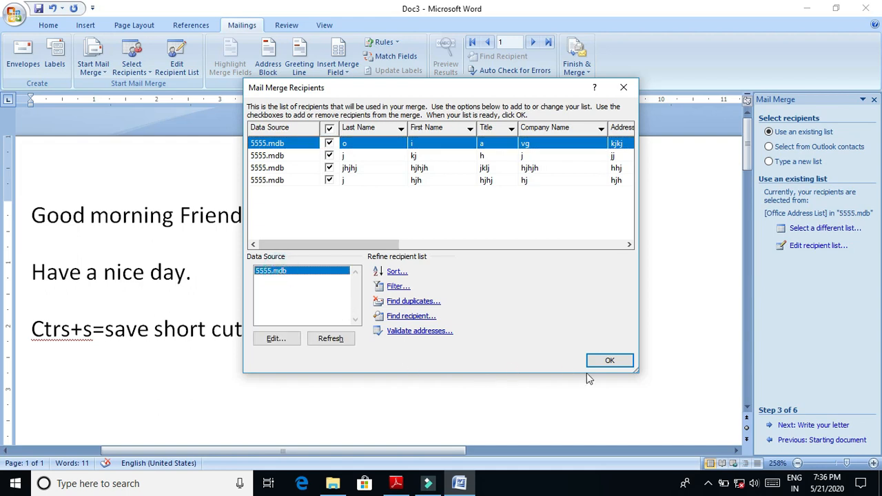
left_click(609, 360)
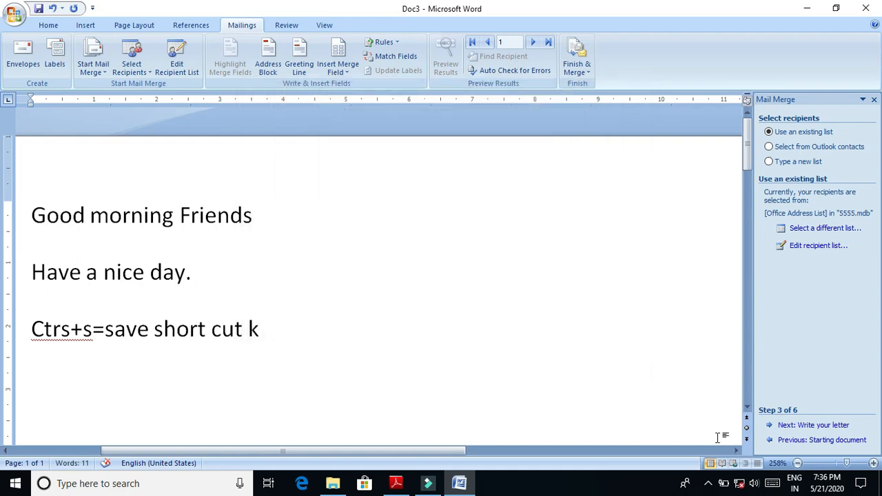
- Insert an address block with title, full name and suffix after the last line of the letter, and preview the merged letters
left_click(794, 426)
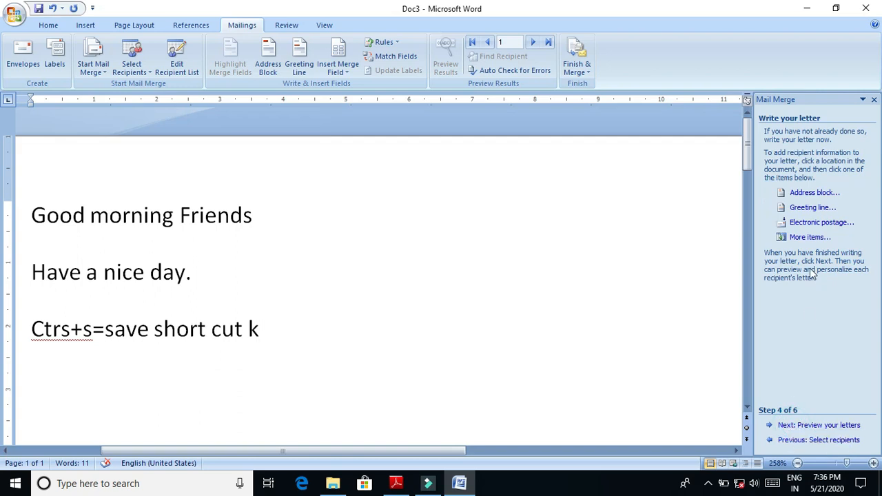
left_click(806, 193)
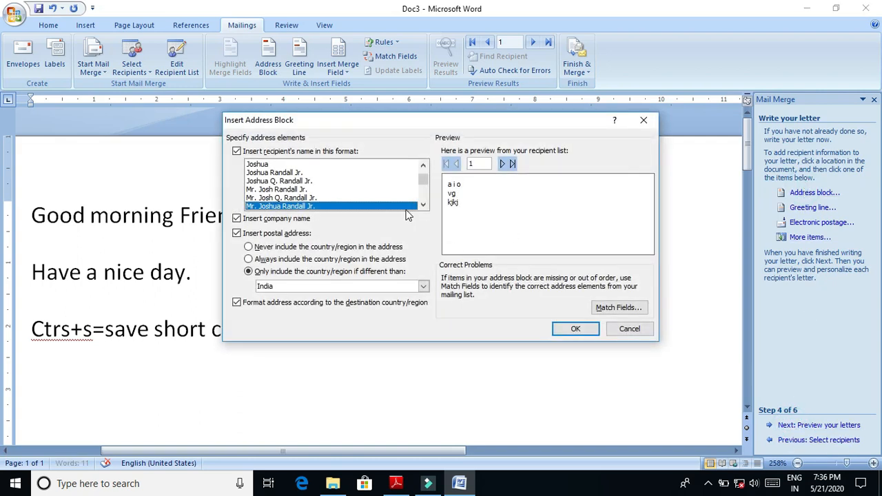
left_click(367, 206)
left_click(571, 328)
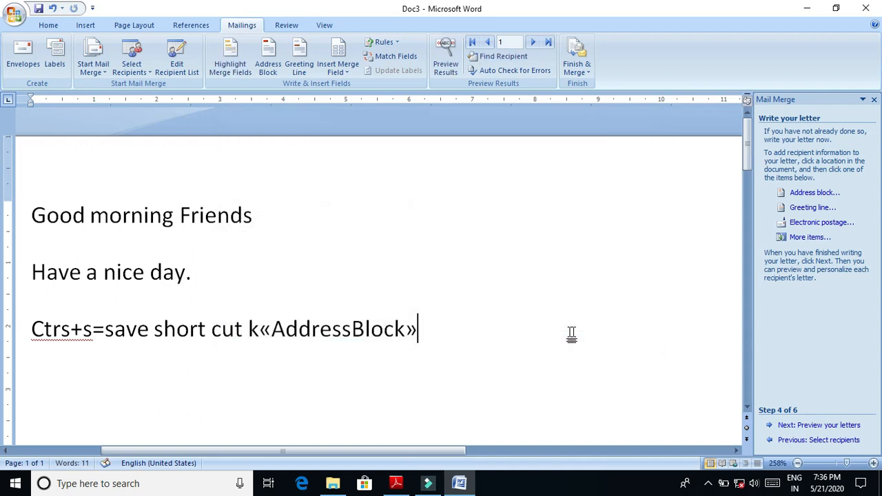
left_click(799, 427)
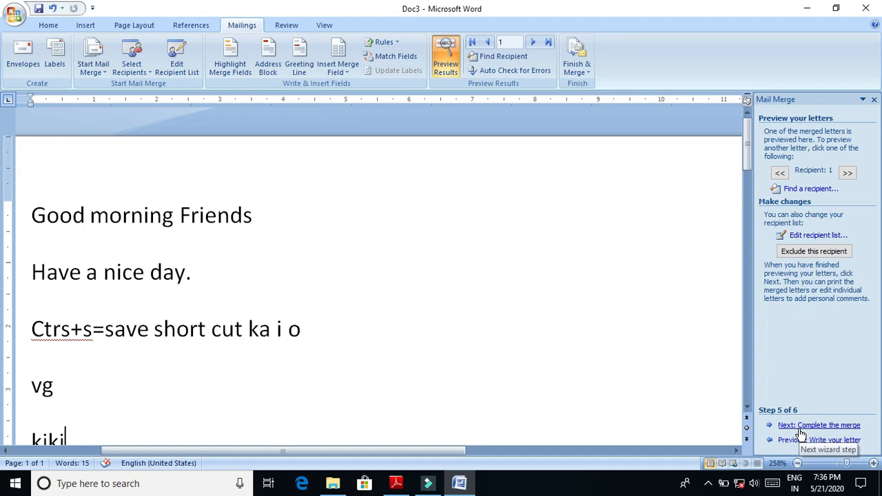
- Change the first recipient's Title to "j" in the 5555.mdb data source, save the change and accept the recipient list
left_click(806, 235)
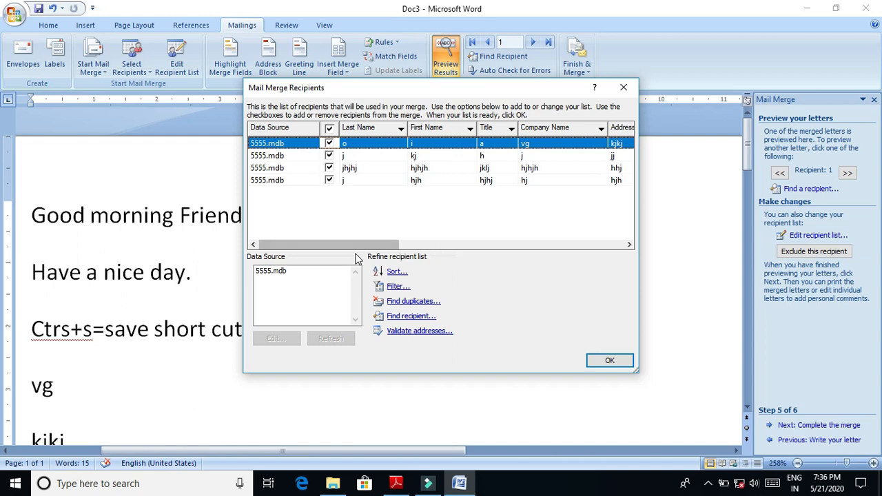
left_click(288, 273)
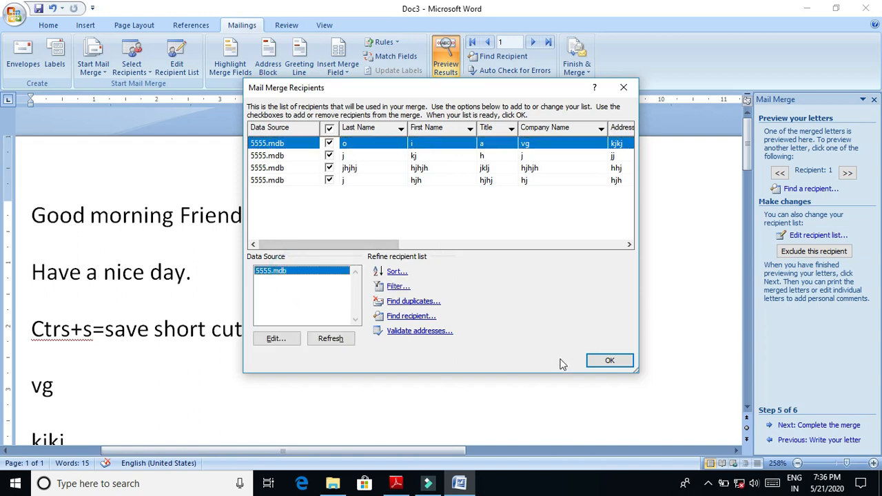
left_click(264, 338)
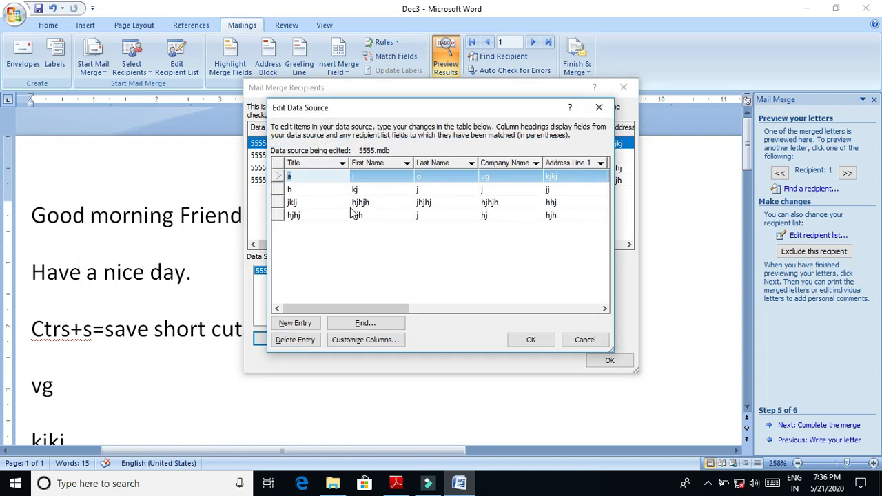
key("BackSpace")
left_click(540, 342)
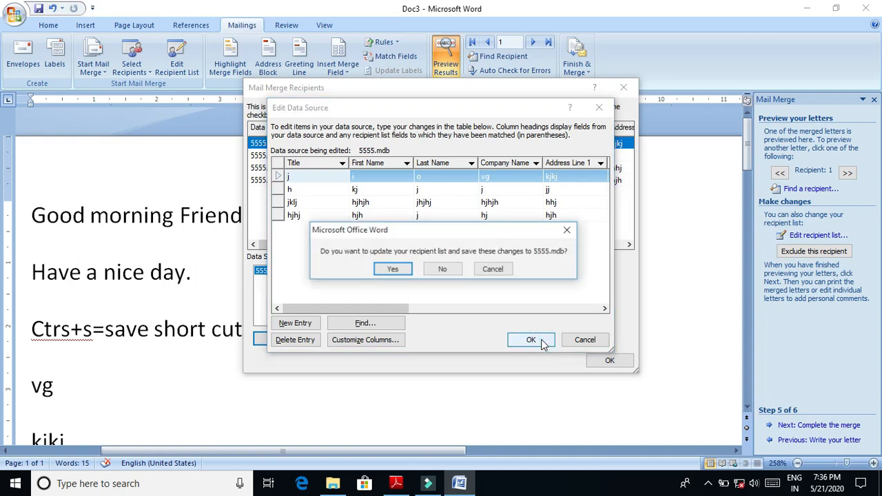
left_click(392, 270)
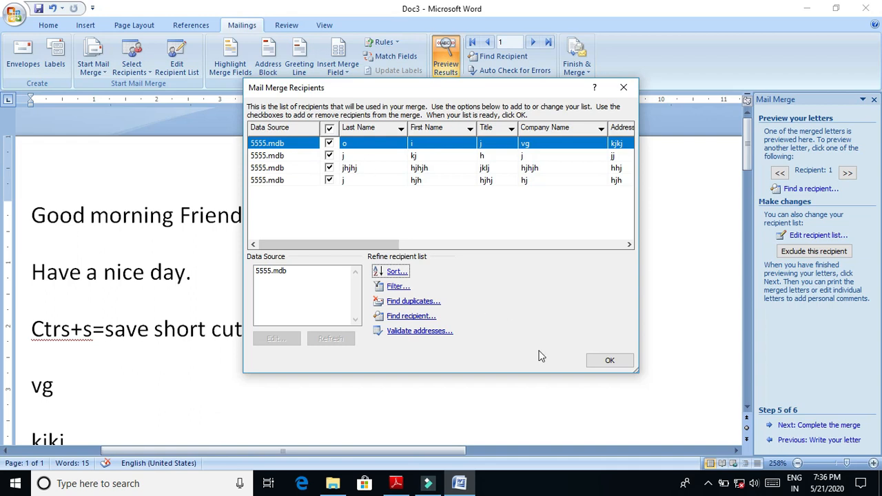
left_click(604, 360)
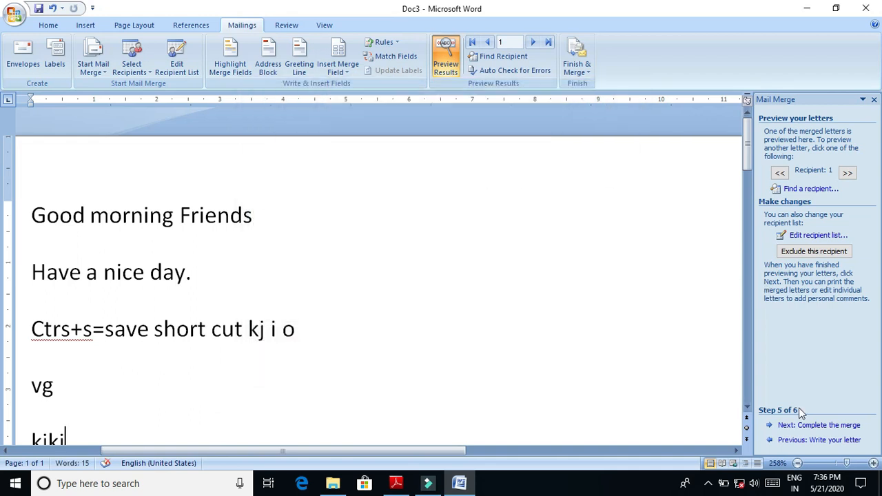
- Complete the merge by merging all records into a new document of individual letters
left_click(809, 426)
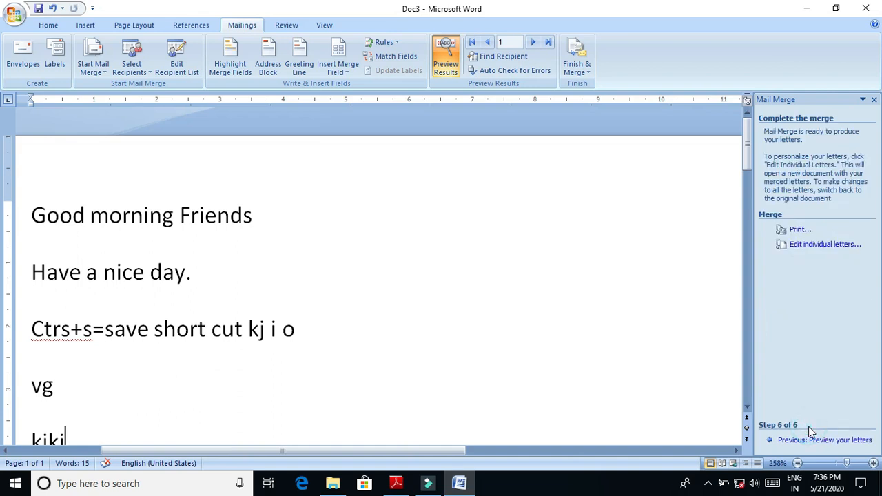
left_click(816, 247)
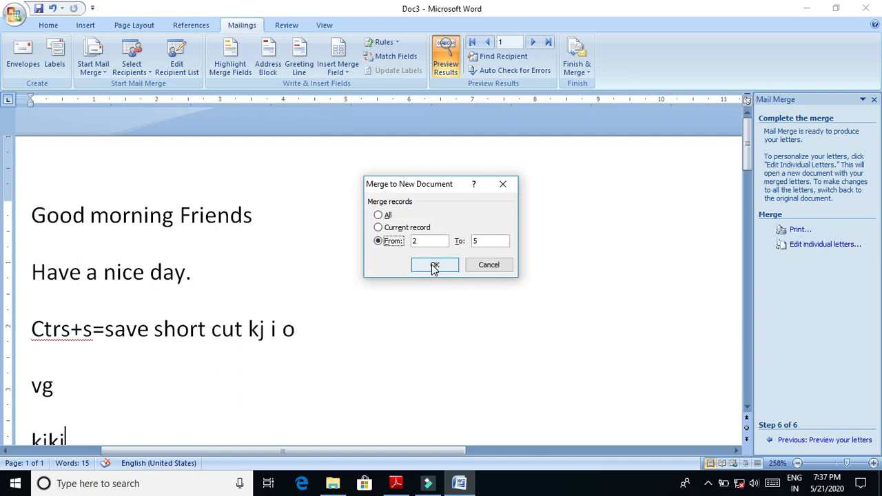
left_click(377, 215)
left_click(447, 269)
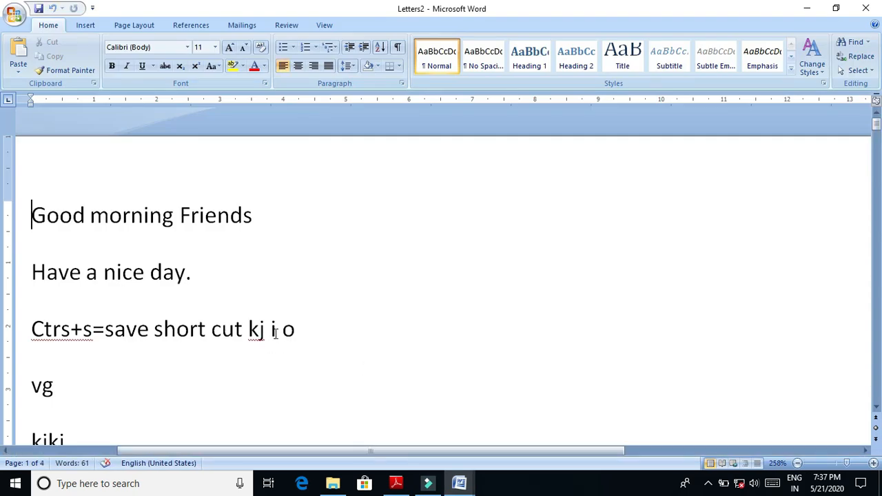
- Examine the merged letters from the first page through to the last page of the new document
left_click(876, 407)
left_click(875, 407)
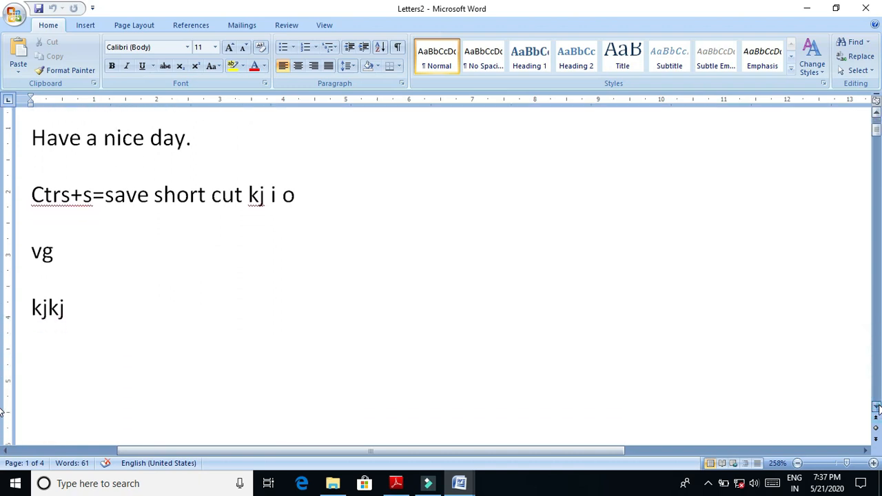
left_click(876, 406)
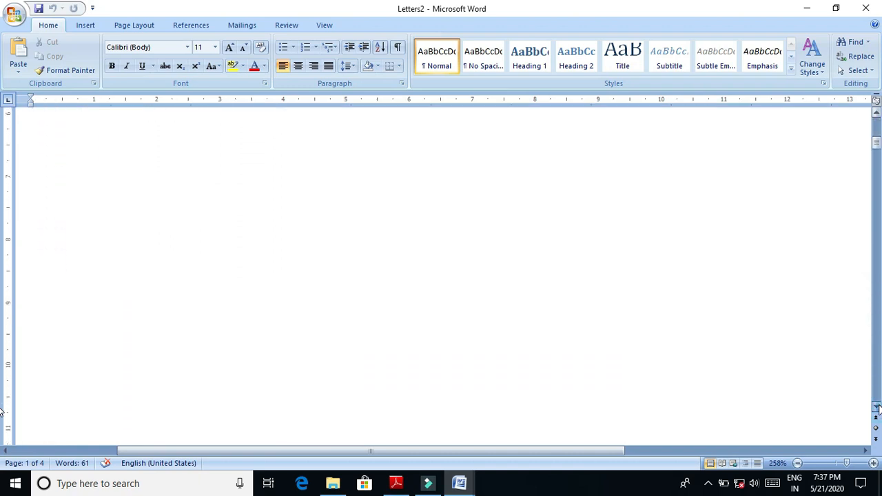
left_click(876, 406)
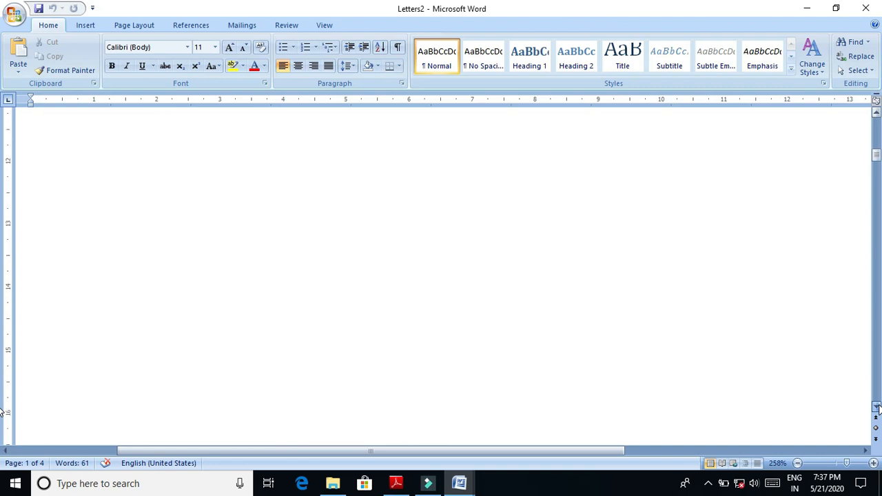
left_click(876, 407)
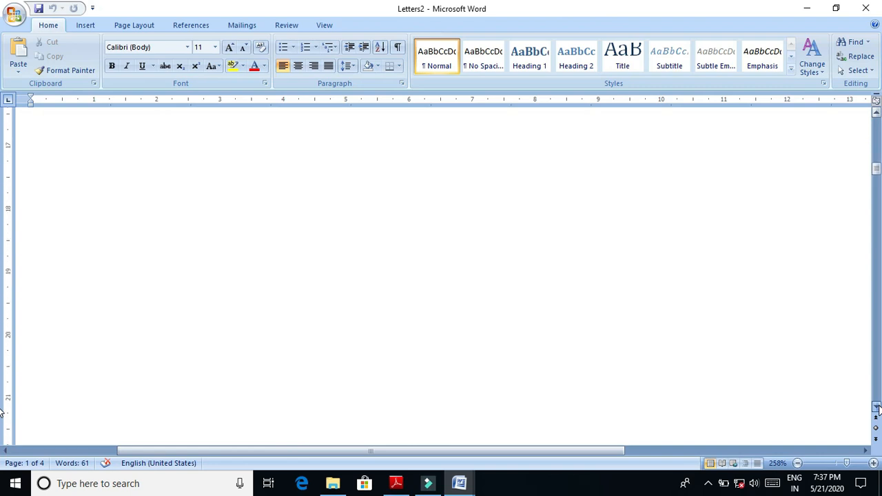
left_click(876, 407)
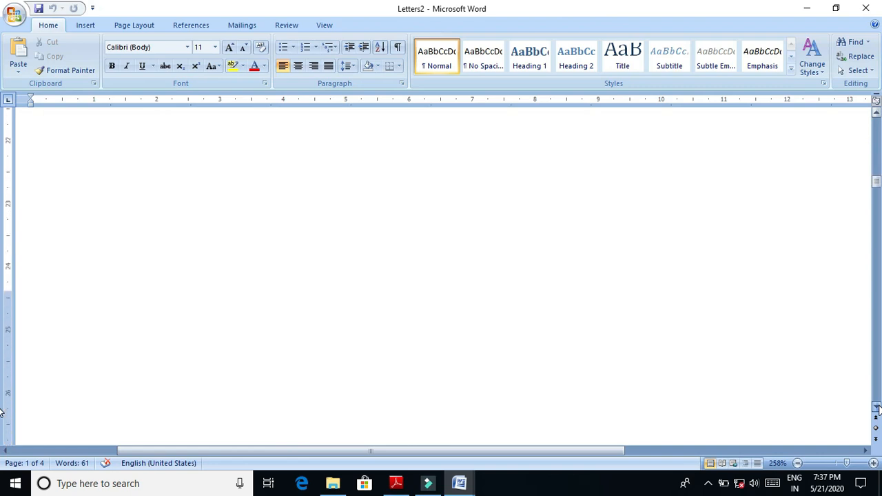
left_click(876, 406)
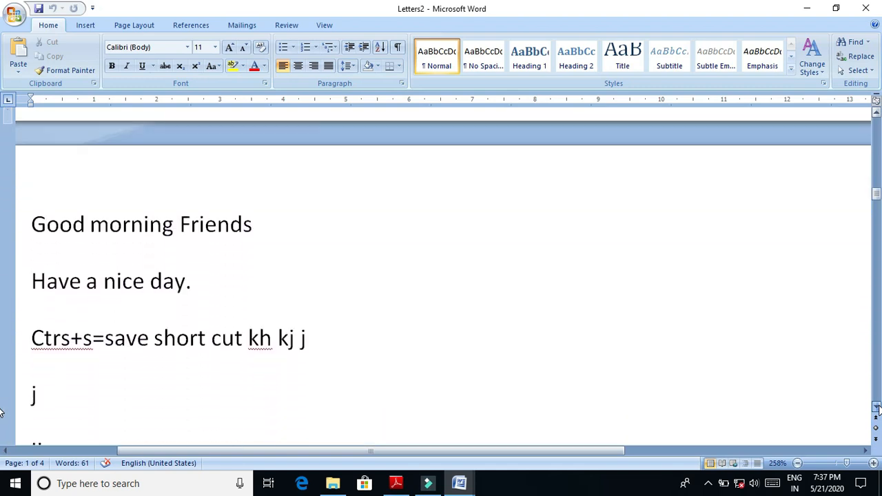
left_click(875, 406)
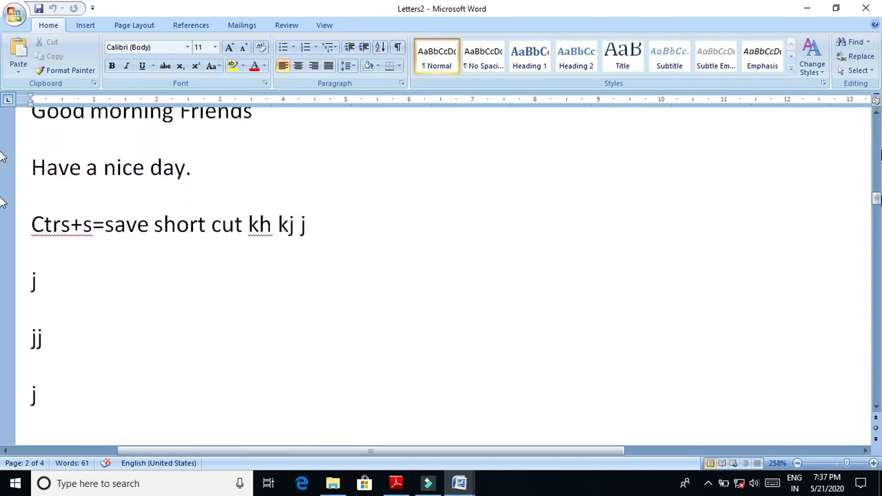
left_click_drag(876, 202, 872, 390)
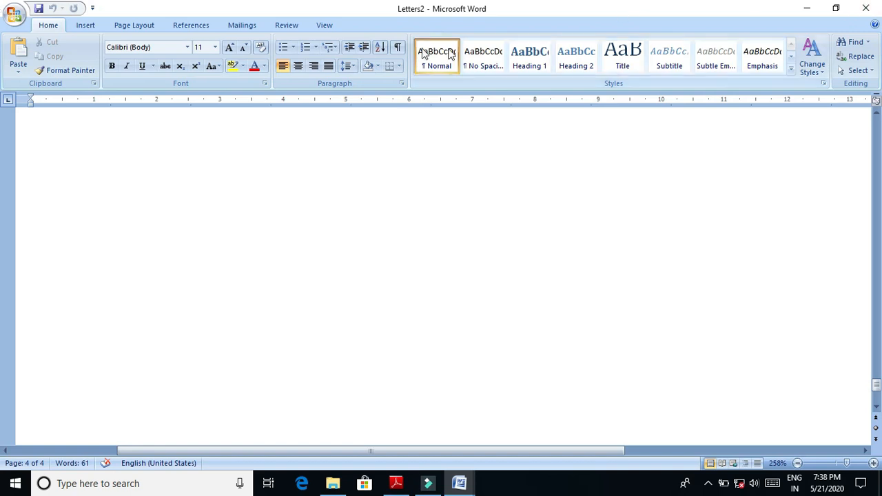
left_click(323, 27)
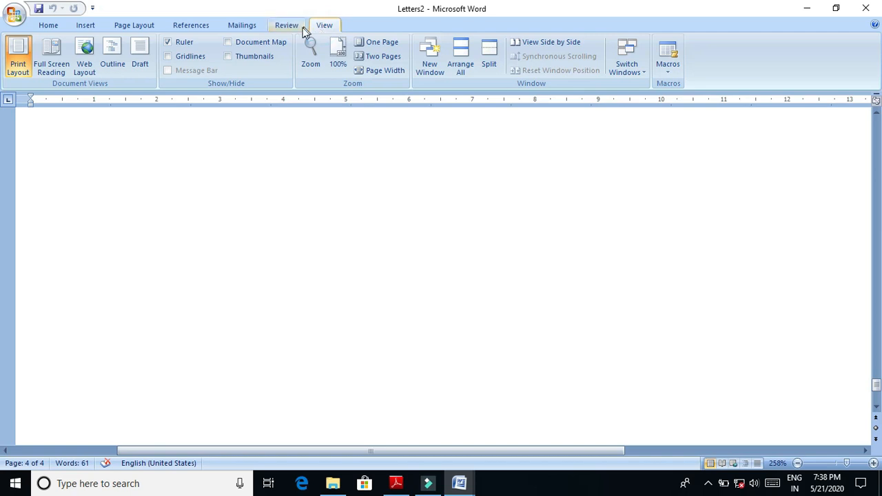
left_click(290, 26)
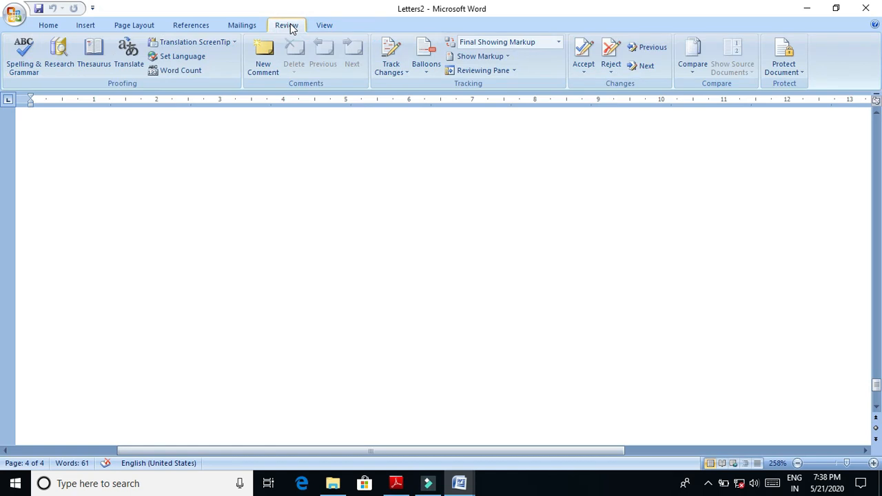
left_click(235, 26)
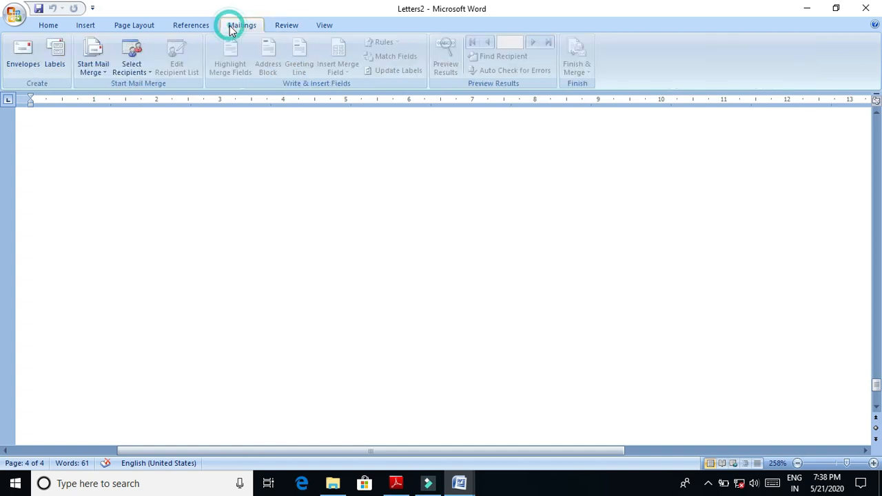
- Insert an indented two-column index with the From template format at the start of the merged document
left_click(182, 27)
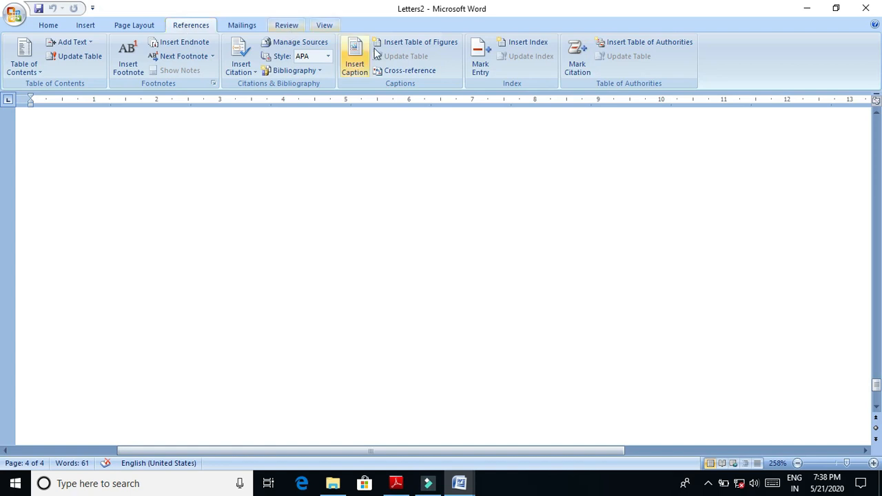
left_click(523, 45)
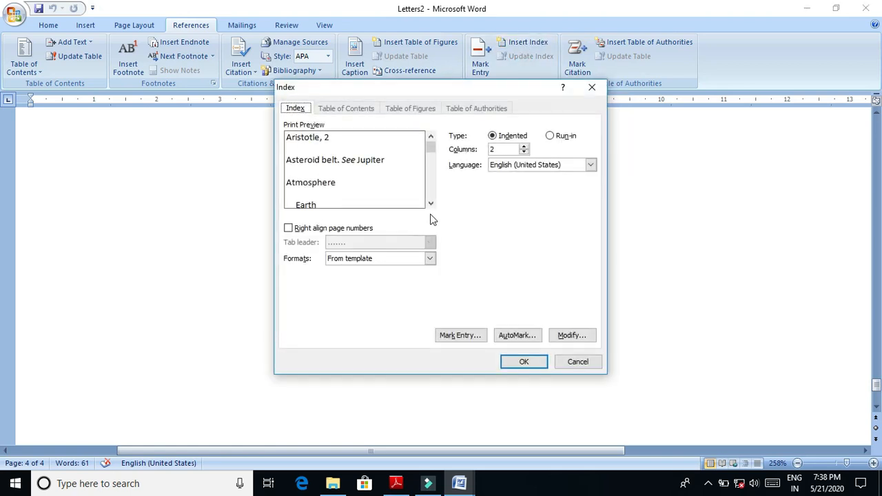
left_click(521, 363)
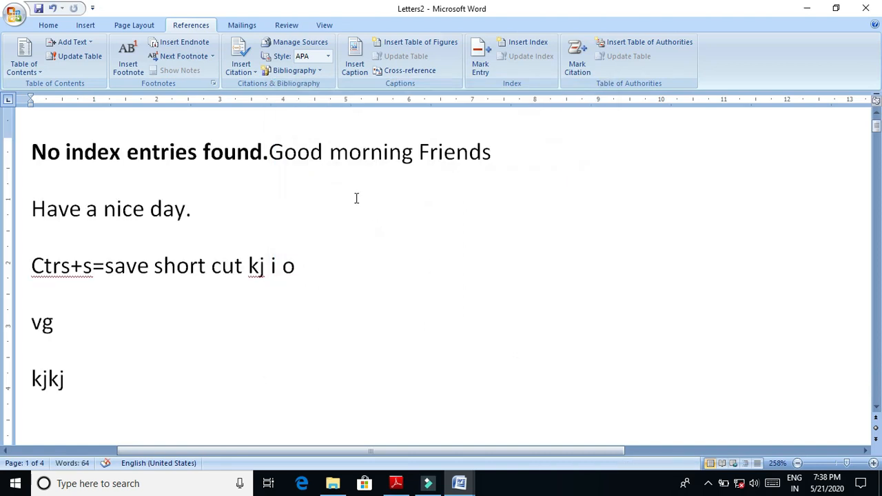
- Add "hjh'" after the index and "jkljkjk" on a new line before "Good morning Friends"
type("hjh'")
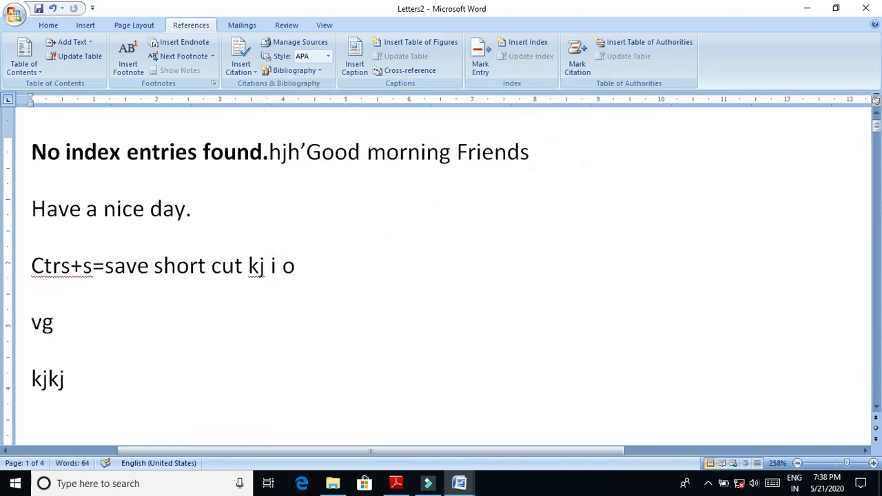
key("Return")
type("jkljkjk")
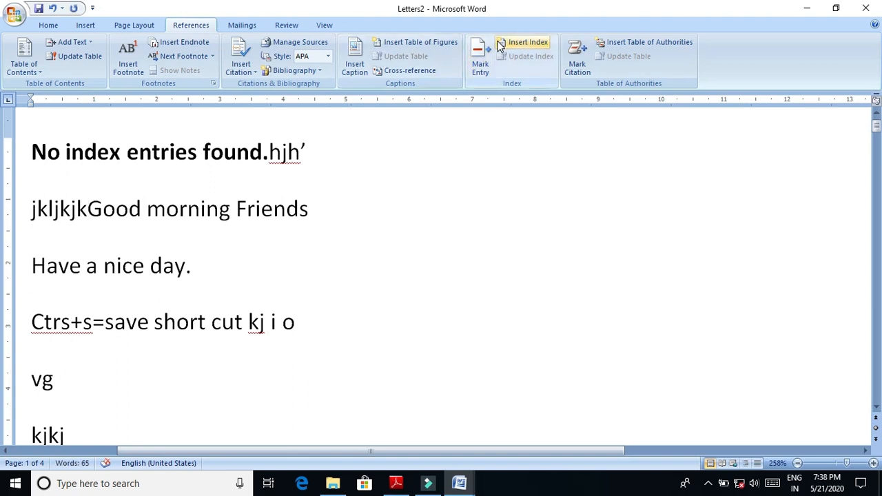
- Mark an index entry before "Good morning Friends" with main entry "abc", subentry "jik" and bold italic page numbers for the current page
left_click(480, 66)
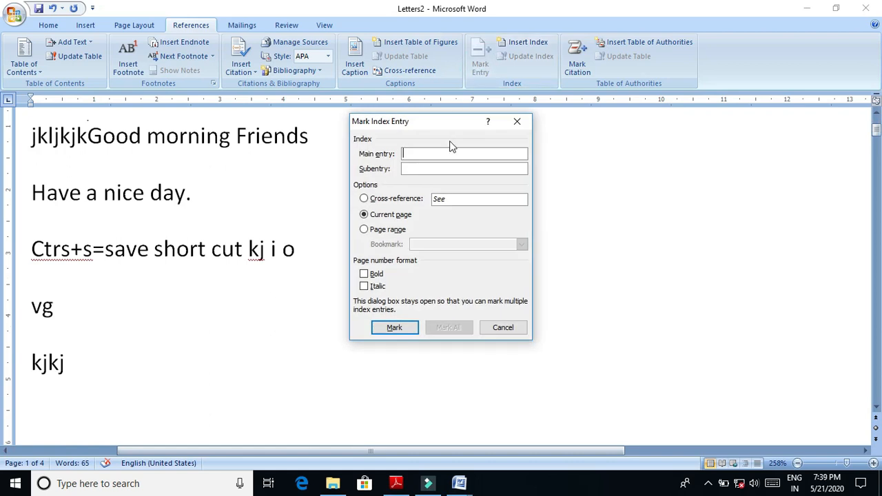
type("abc")
left_click(452, 169)
type("jik")
left_click(383, 276)
left_click(375, 286)
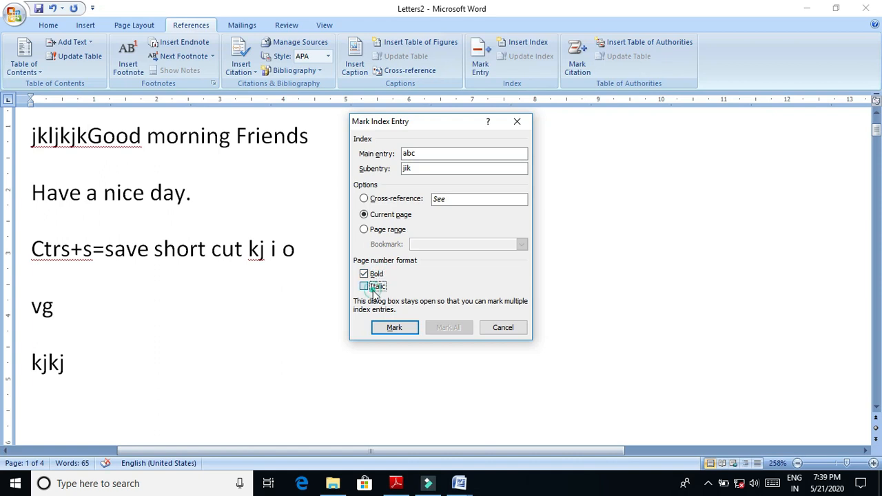
left_click(407, 329)
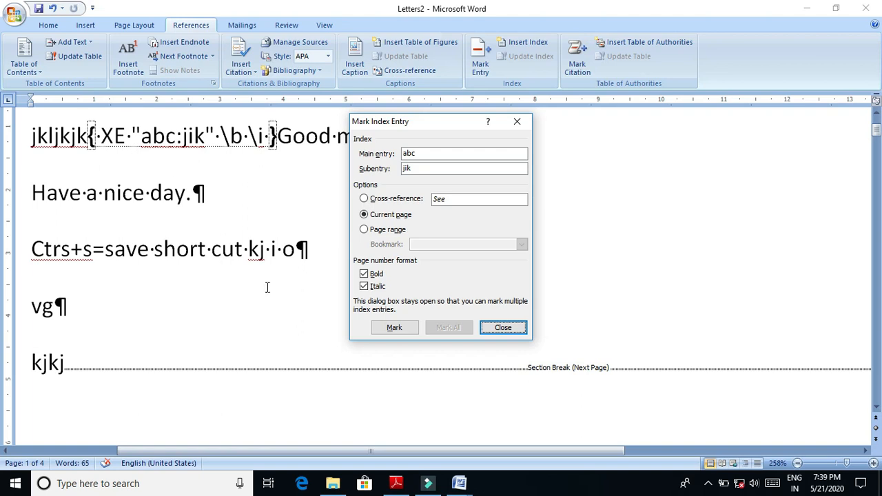
left_click(502, 328)
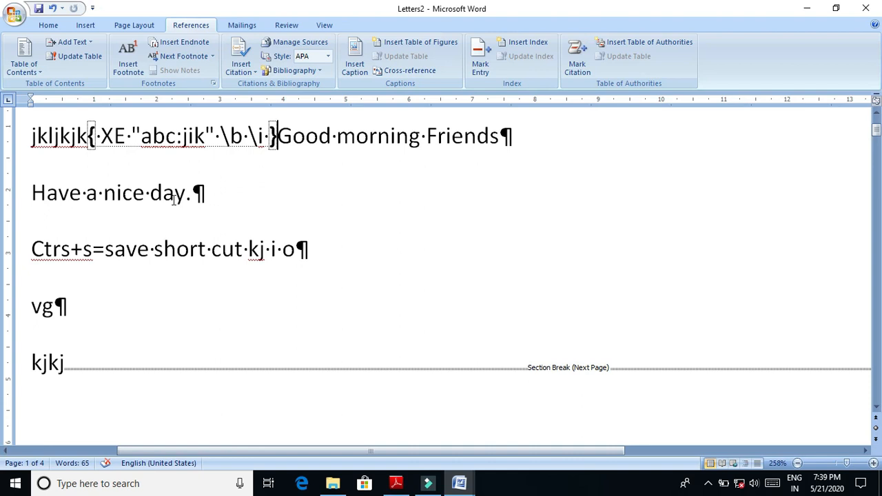
- Insert "kjhhj" and, on a new line, "jkjj" after the "a" of "abc" inside the index entry field
left_click(148, 138)
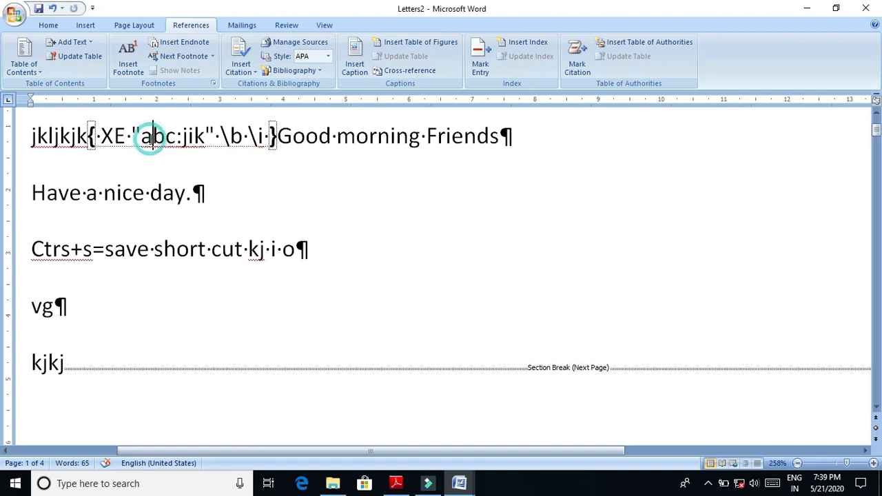
type("kjhhj")
key("Return")
type("jkjj")
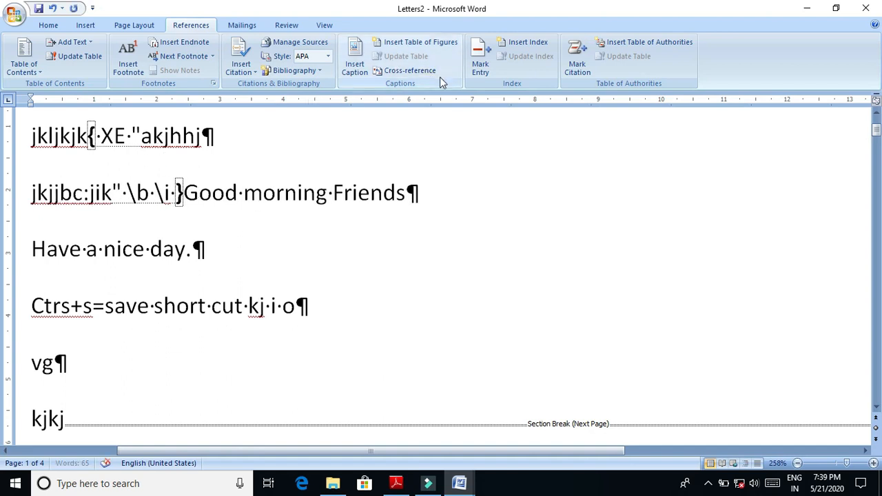
- Search for the next citation through Mark Citation with "have" as the selected text, and close the dialog without marking anything
left_click(576, 75)
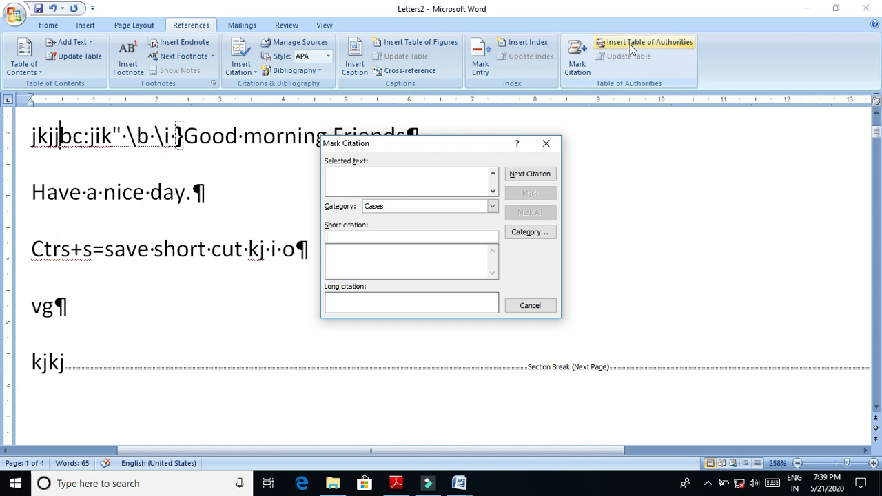
left_click(451, 192)
type("bnmbnb")
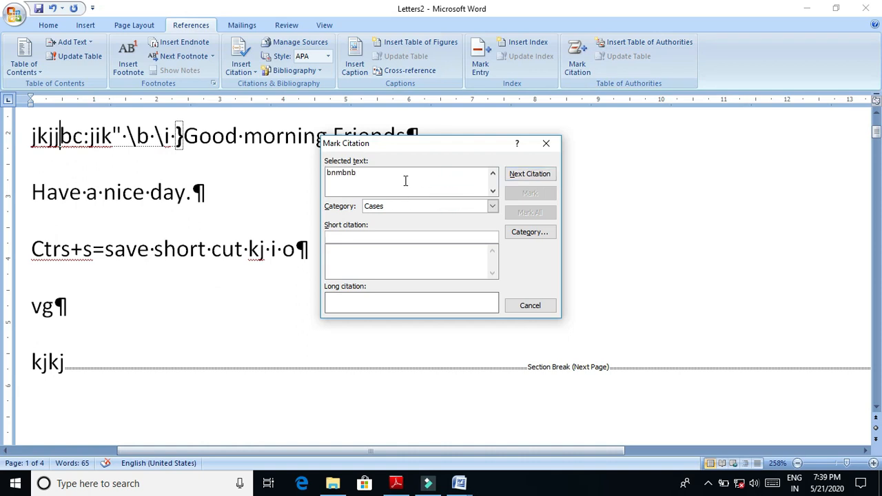
key("BackSpace")
key("BackSpace")
key("BackSpace")
key("BackSpace")
key("BackSpace")
key("BackSpace")
type("ha")
left_click(546, 174)
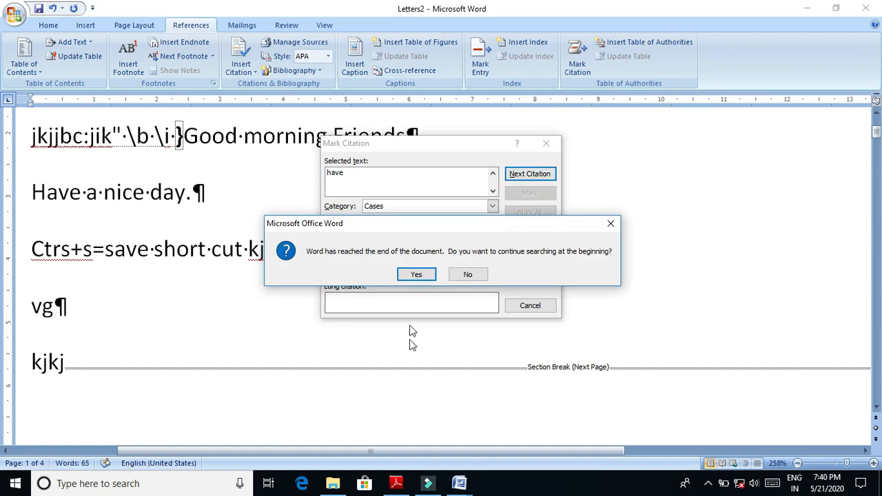
left_click(418, 275)
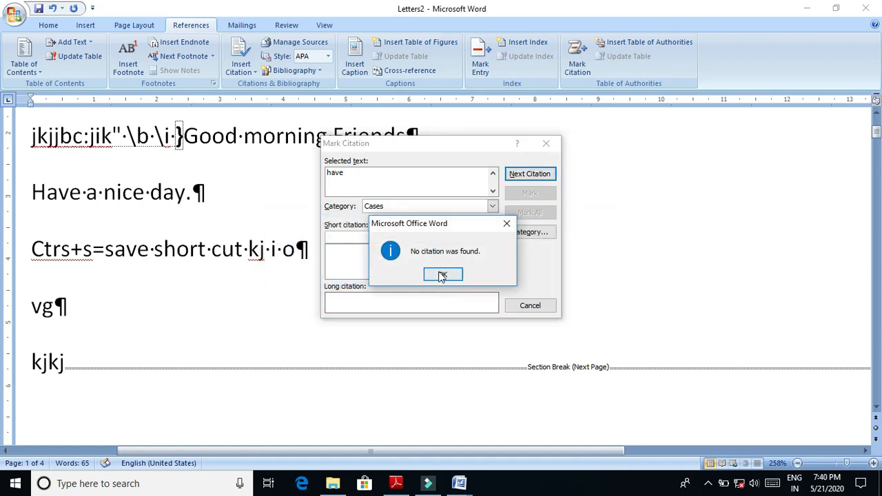
left_click(443, 275)
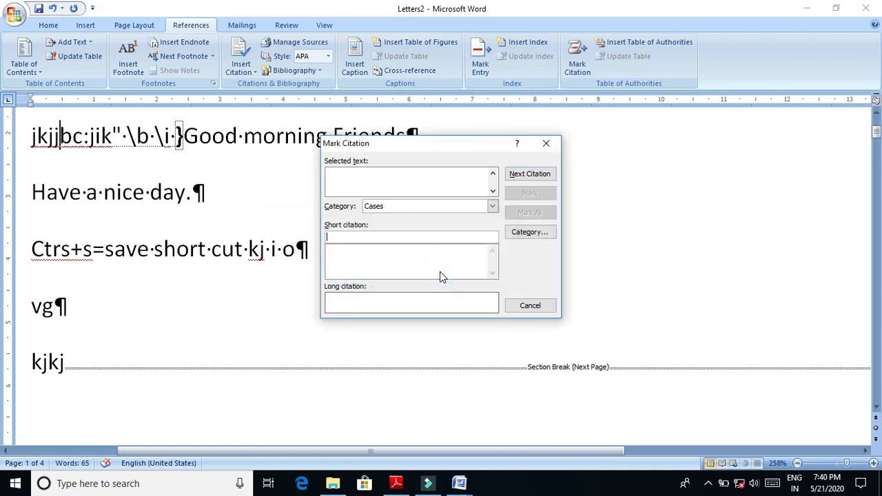
left_click(281, 277)
left_click(548, 155)
left_click(552, 135)
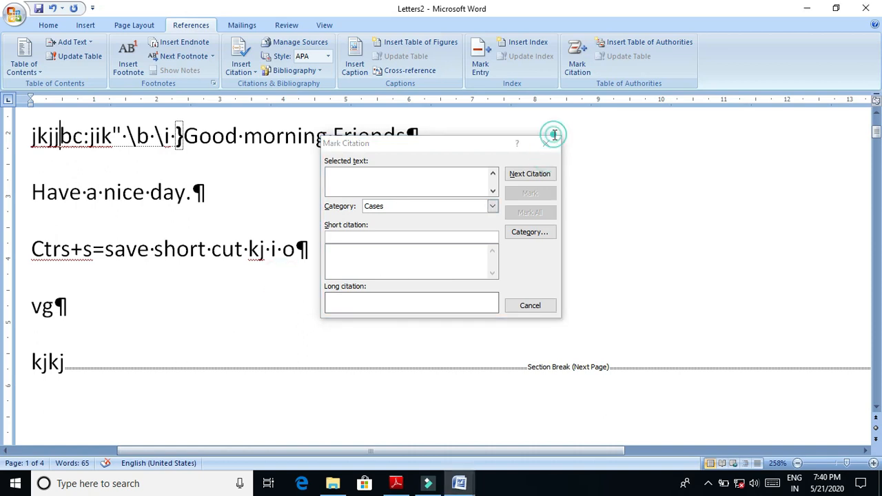
left_click(547, 143)
- Add "[25]" directly after "Have a nice day." on the first page of the merged letters
left_click(370, 194)
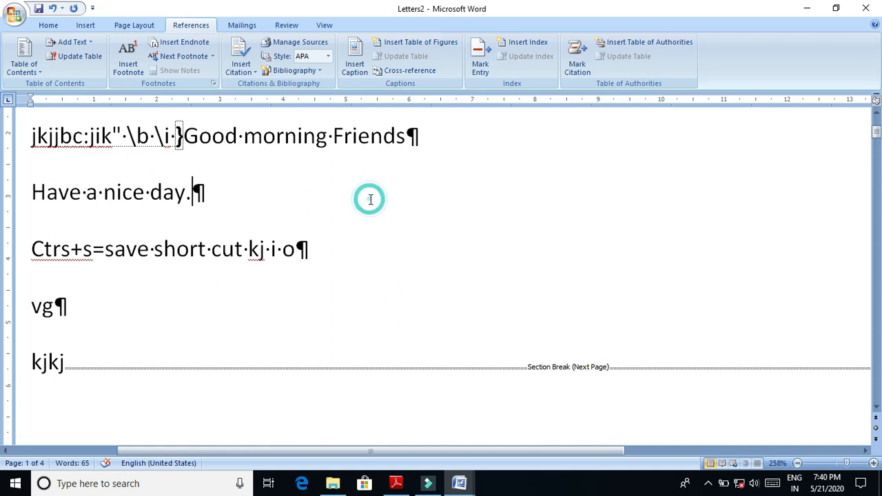
left_click(370, 194)
type("[]")
key("Left")
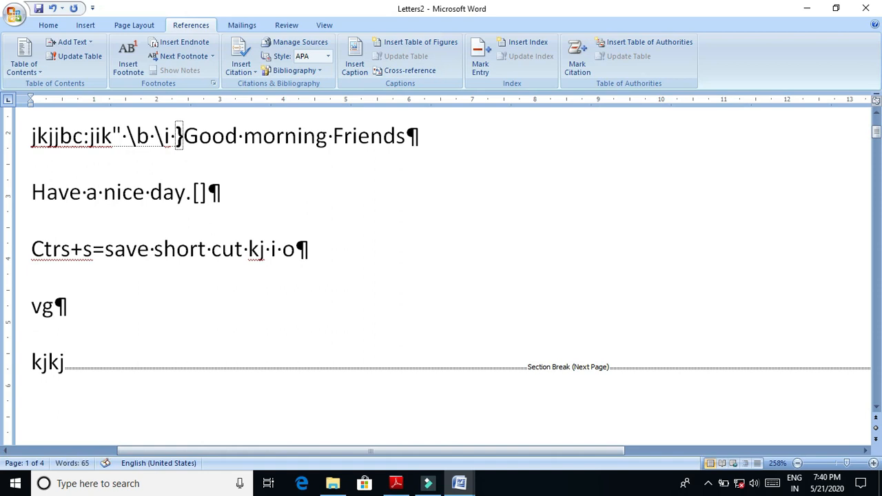
type("25")
left_click(201, 192)
left_click(219, 193)
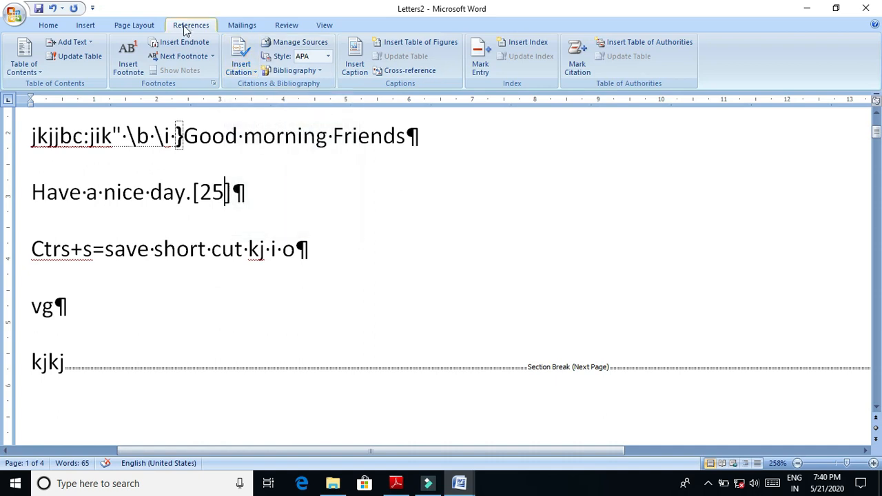
left_click(140, 26)
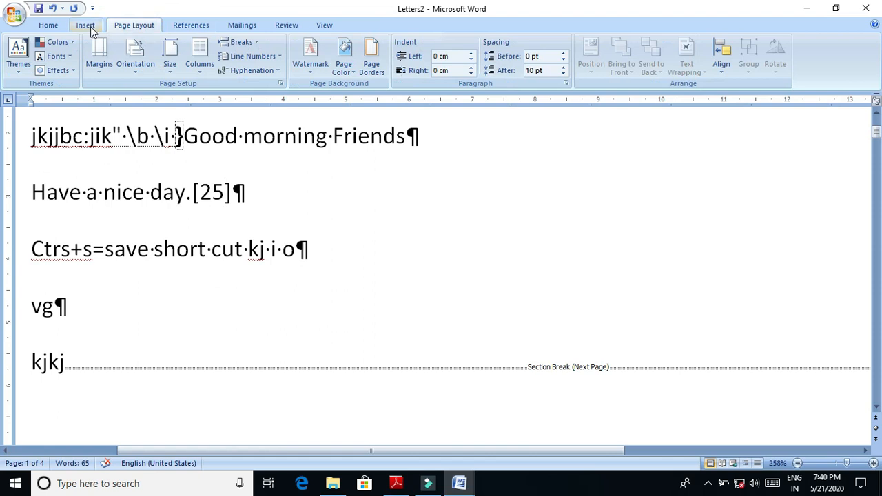
left_click(87, 26)
left_click(48, 28)
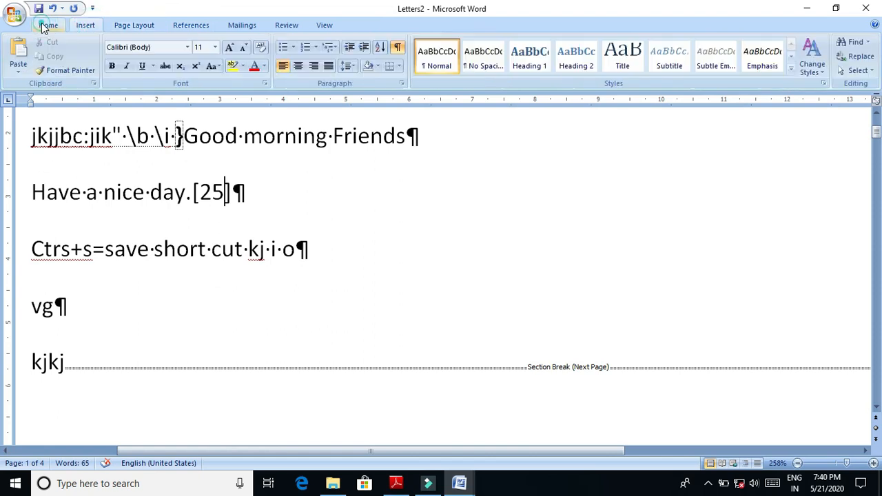
left_click(83, 28)
left_click(124, 29)
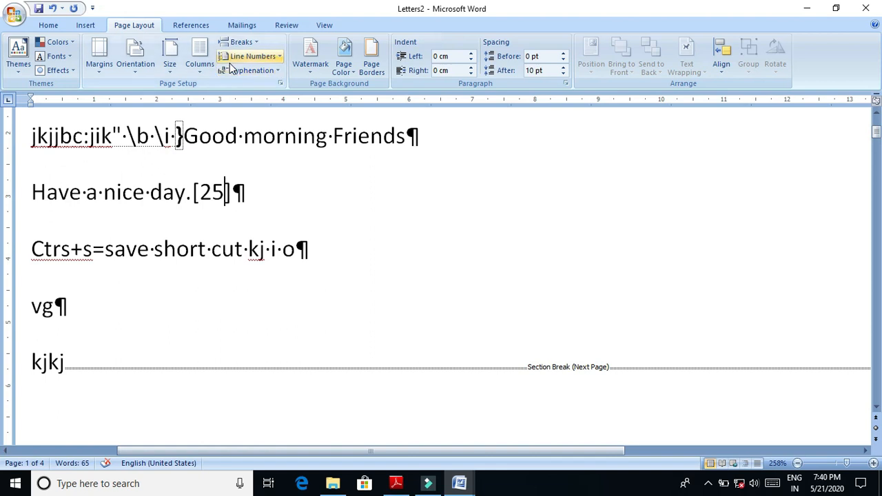
left_click(200, 26)
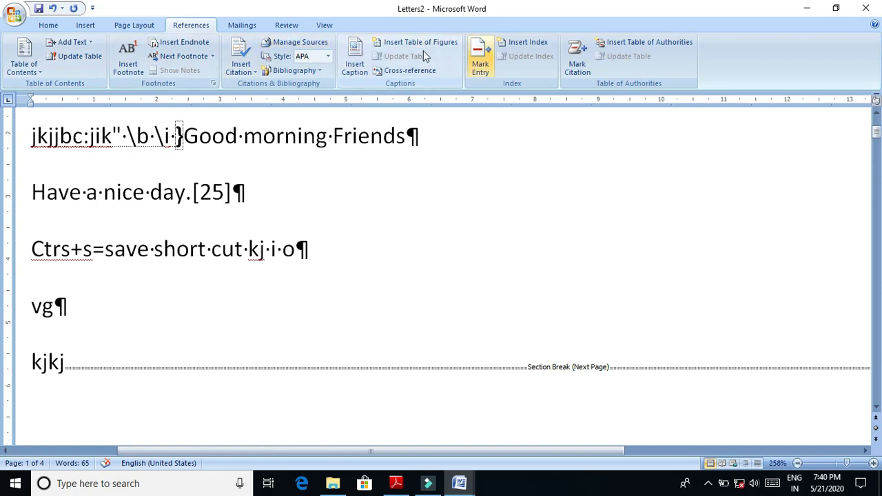
left_click(252, 29)
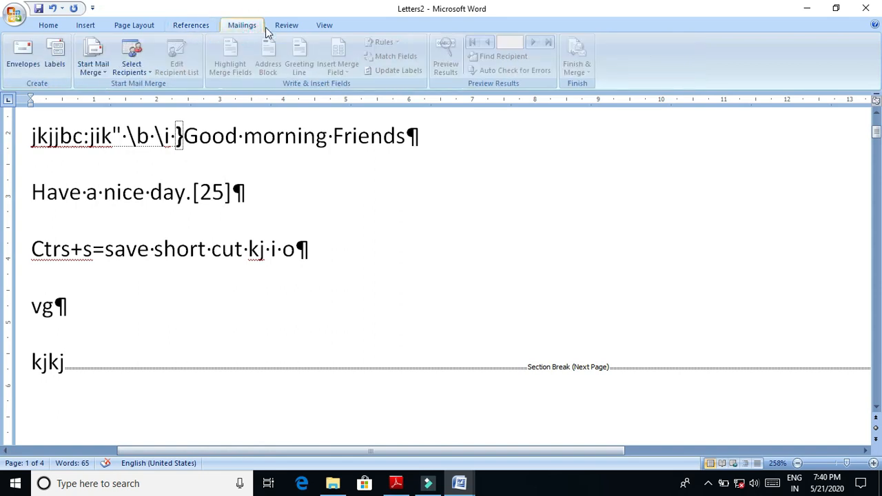
left_click(286, 24)
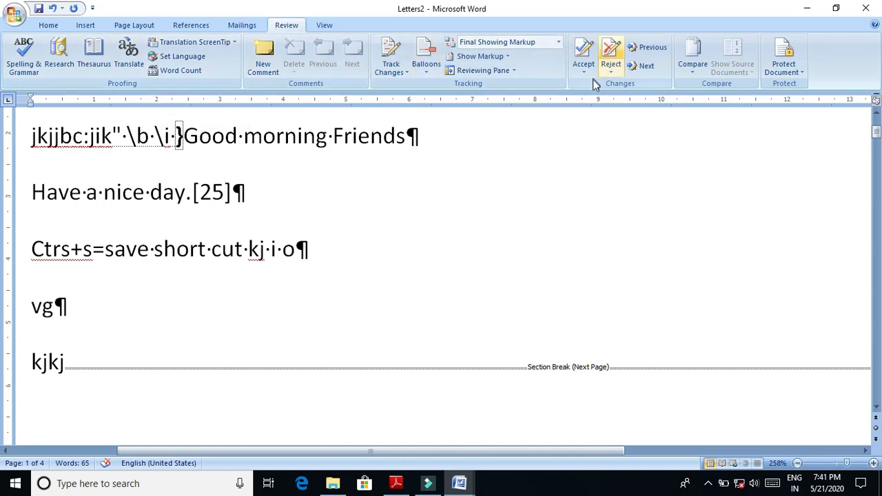
left_click(332, 26)
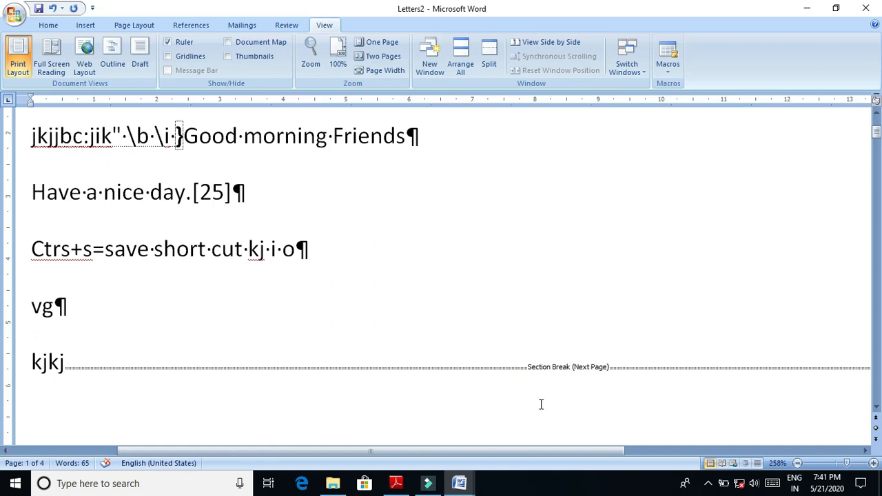
- Minimize both Word documents and switch to o level slybuss.pdf in Adobe Reader to review the Word Processing topics in section (iii)
left_click(810, 9)
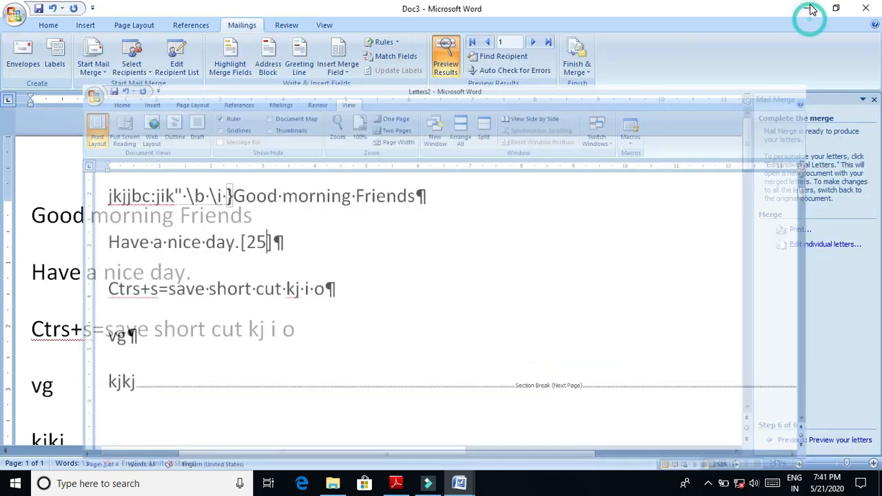
left_click(811, 9)
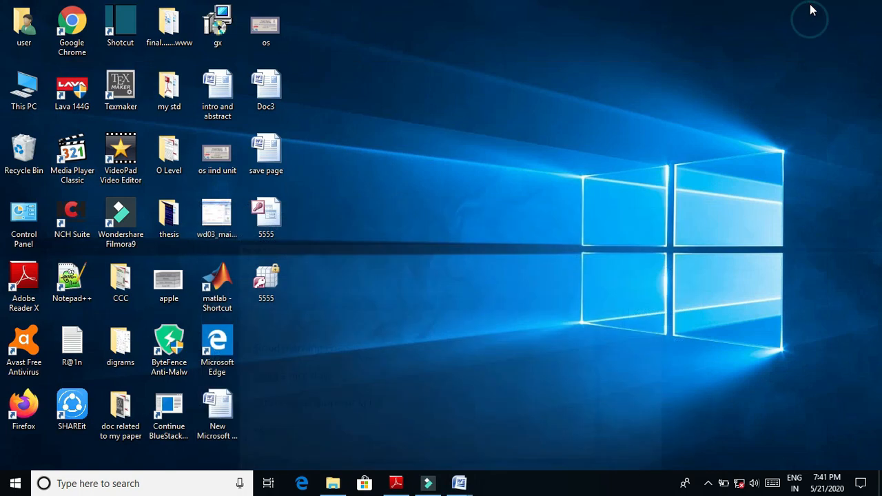
left_click(403, 487)
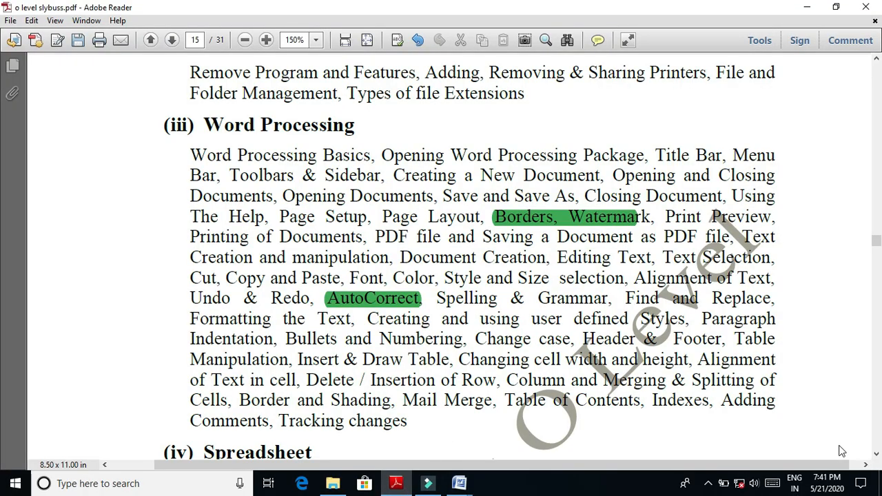
left_click(875, 454)
left_click(876, 454)
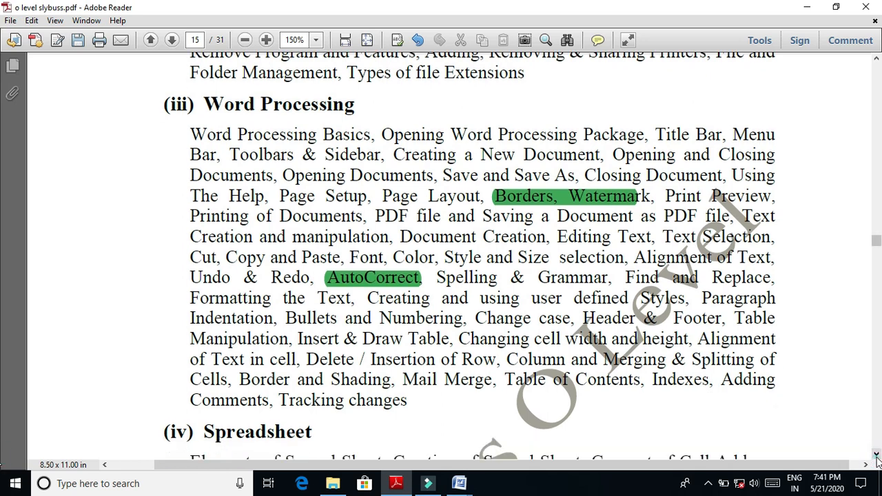
left_click(875, 455)
left_click(875, 455)
left_click(875, 455)
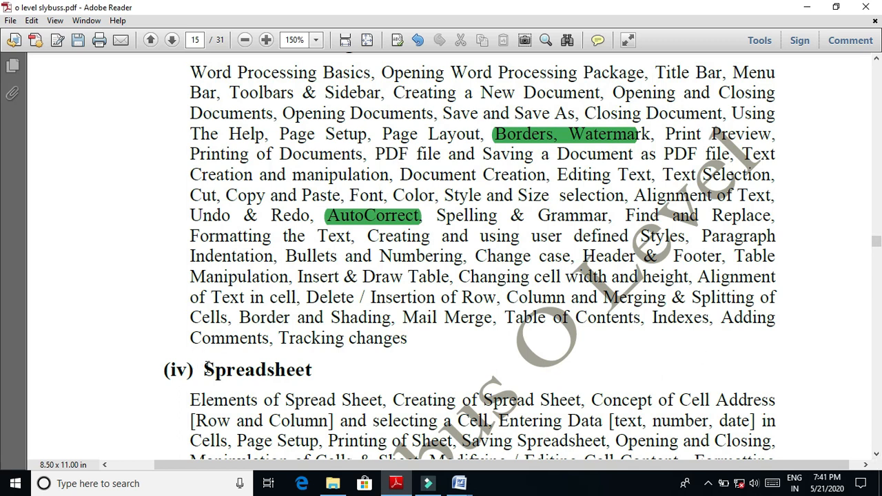
- Select the "Spreadsheet" heading of section (iv) in the syllabus and read the topics listed under it
left_click_drag(205, 367, 320, 367)
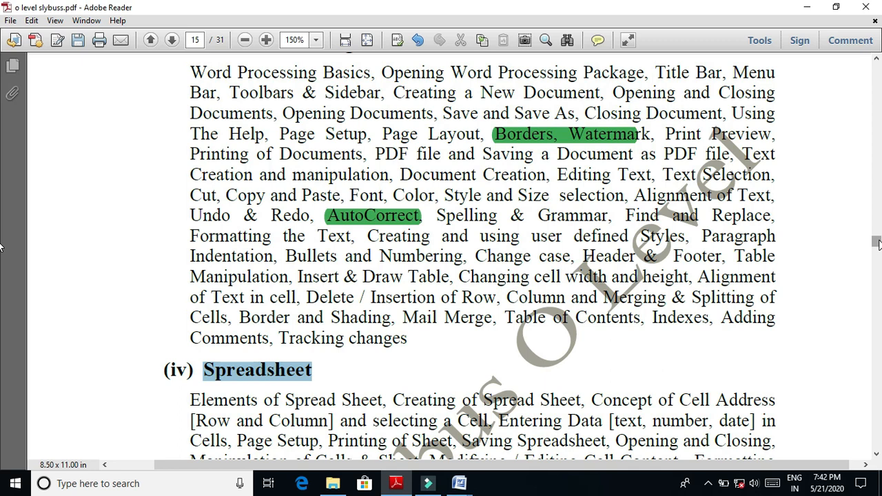
left_click(876, 454)
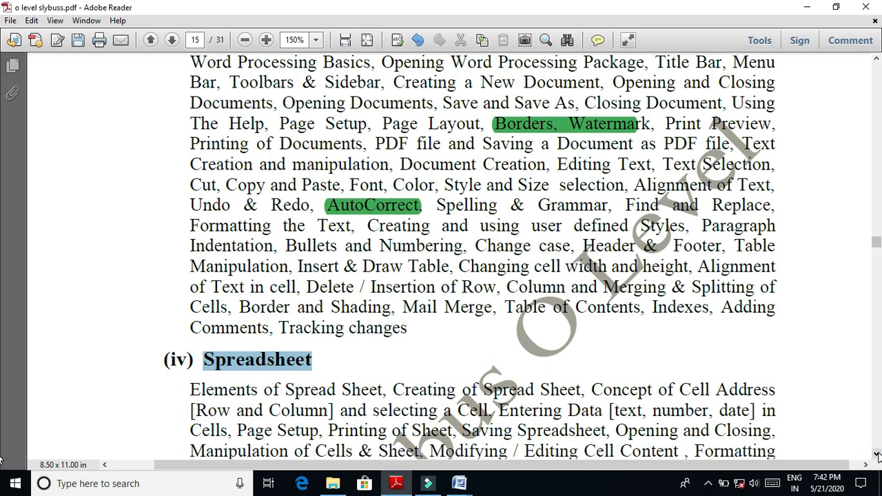
left_click(876, 454)
left_click(876, 455)
left_click(876, 455)
left_click(876, 455)
left_click(876, 455)
left_click(876, 455)
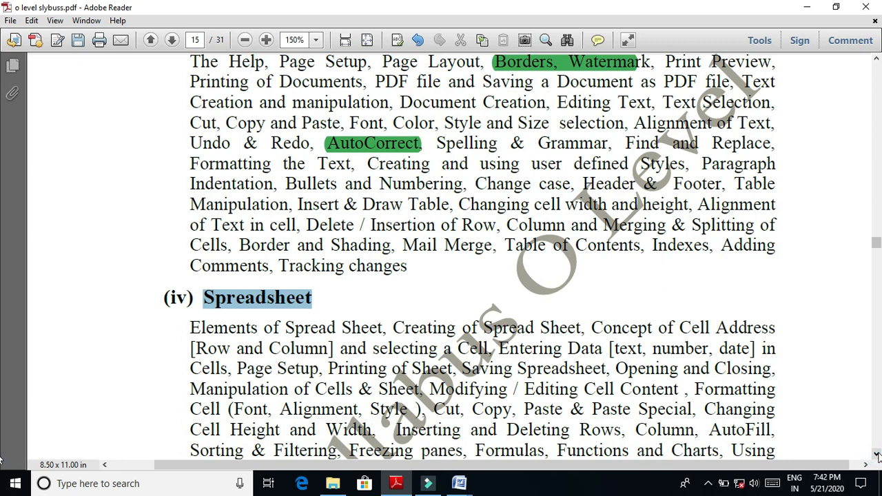
left_click(876, 455)
left_click(876, 454)
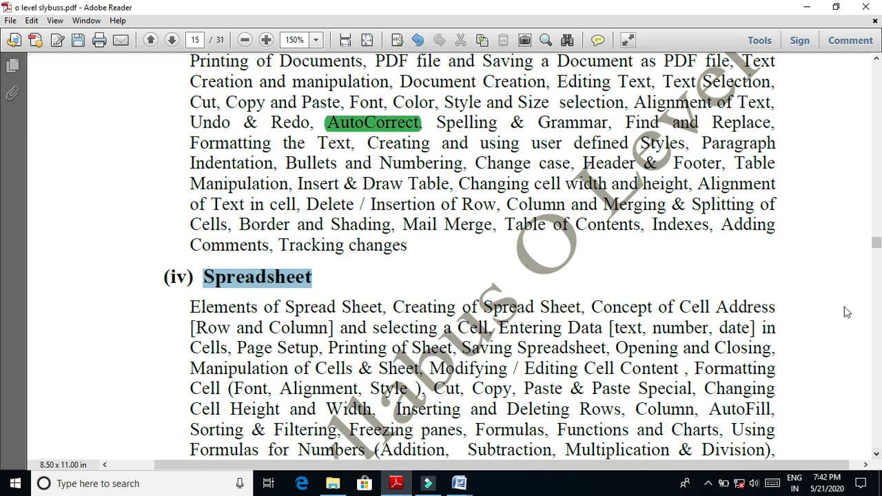
left_click(708, 484)
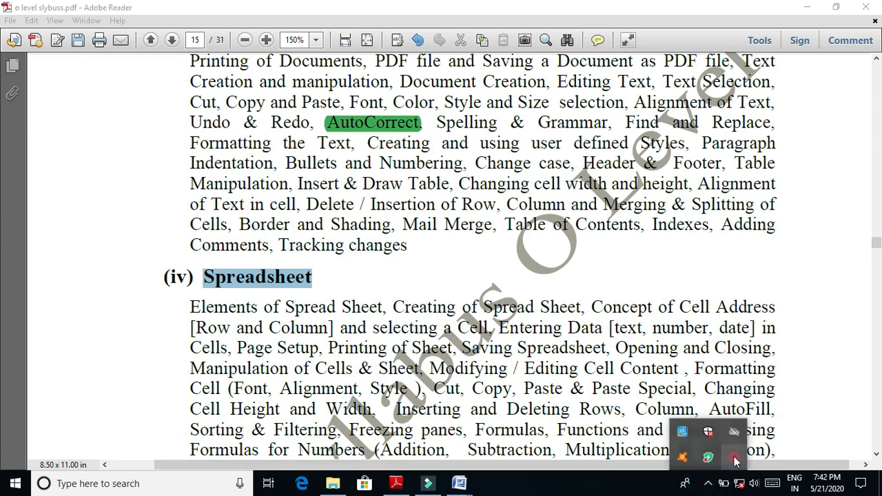
right_click(734, 458)
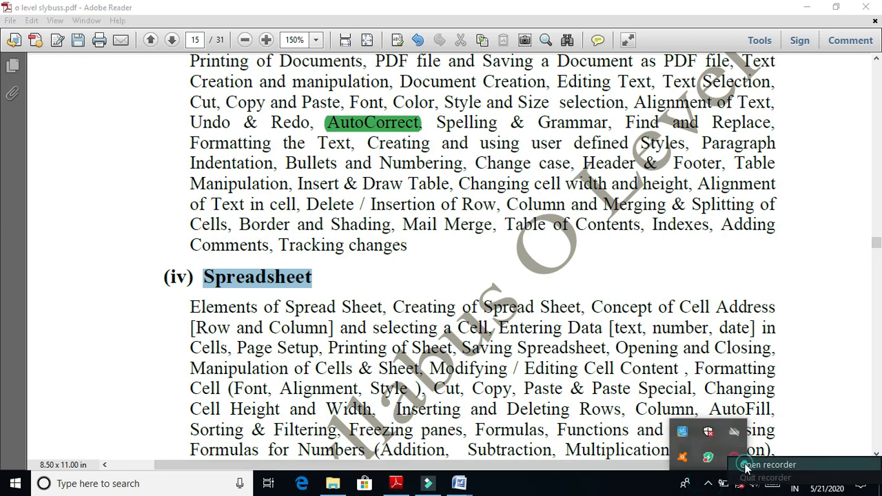